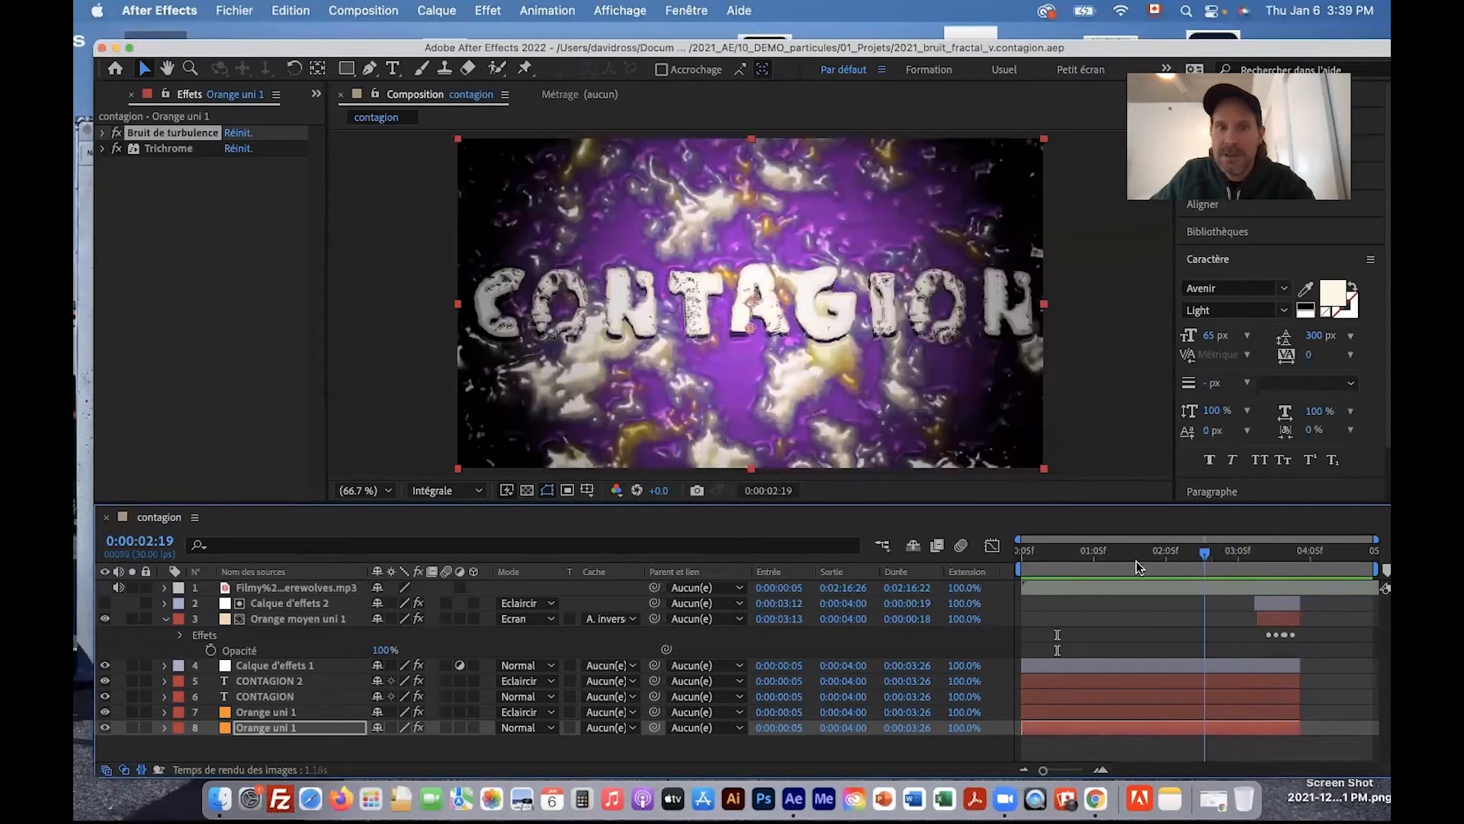
# Scrub through the contagion composition to preview the finished animation
pyautogui.click(1045, 555)
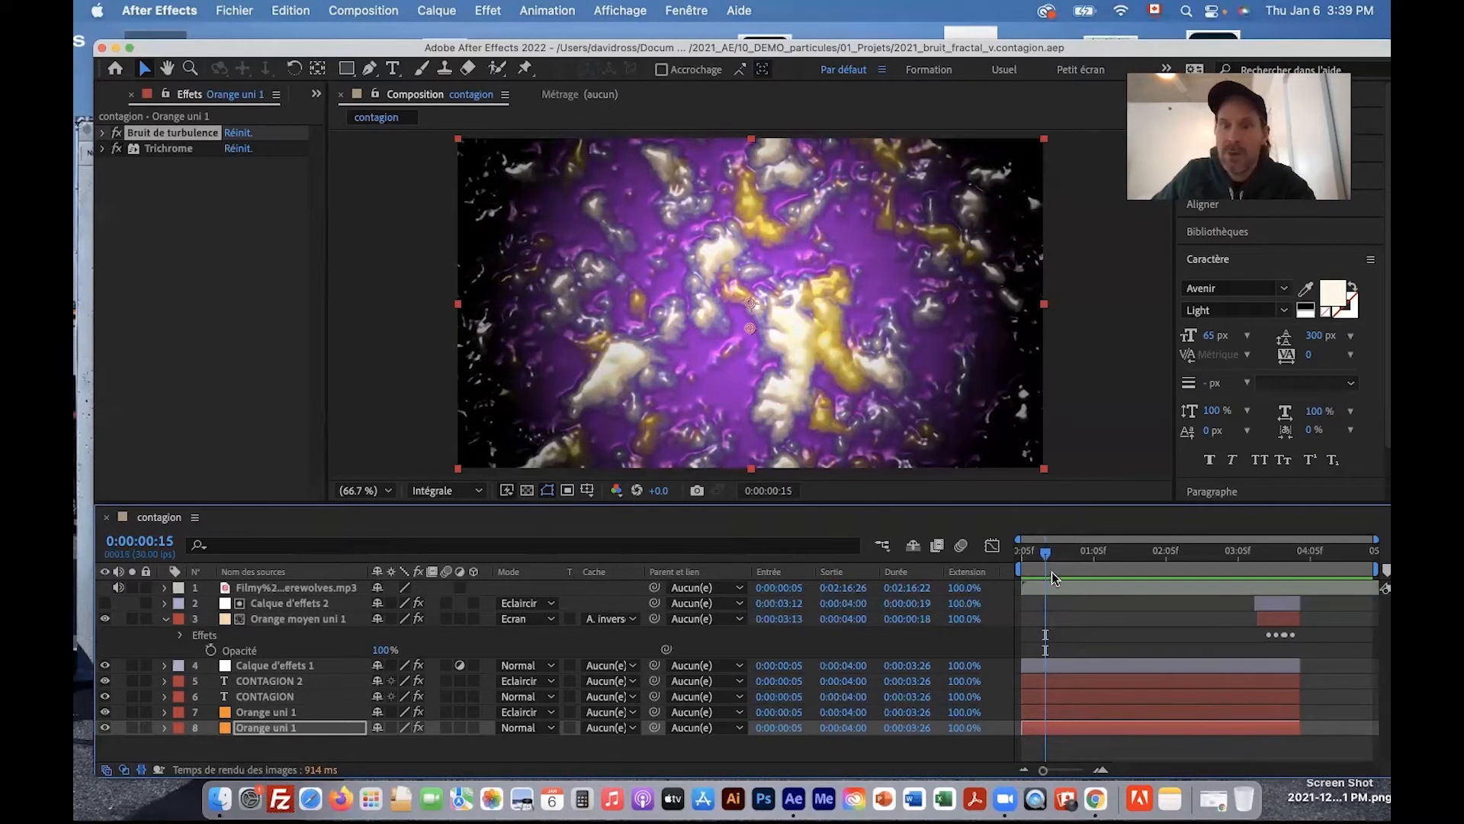
pyautogui.moveTo(1051, 559)
pyautogui.mouseDown()
pyautogui.moveTo(1152, 569)
pyautogui.moveTo(1056, 566)
pyautogui.mouseUp()
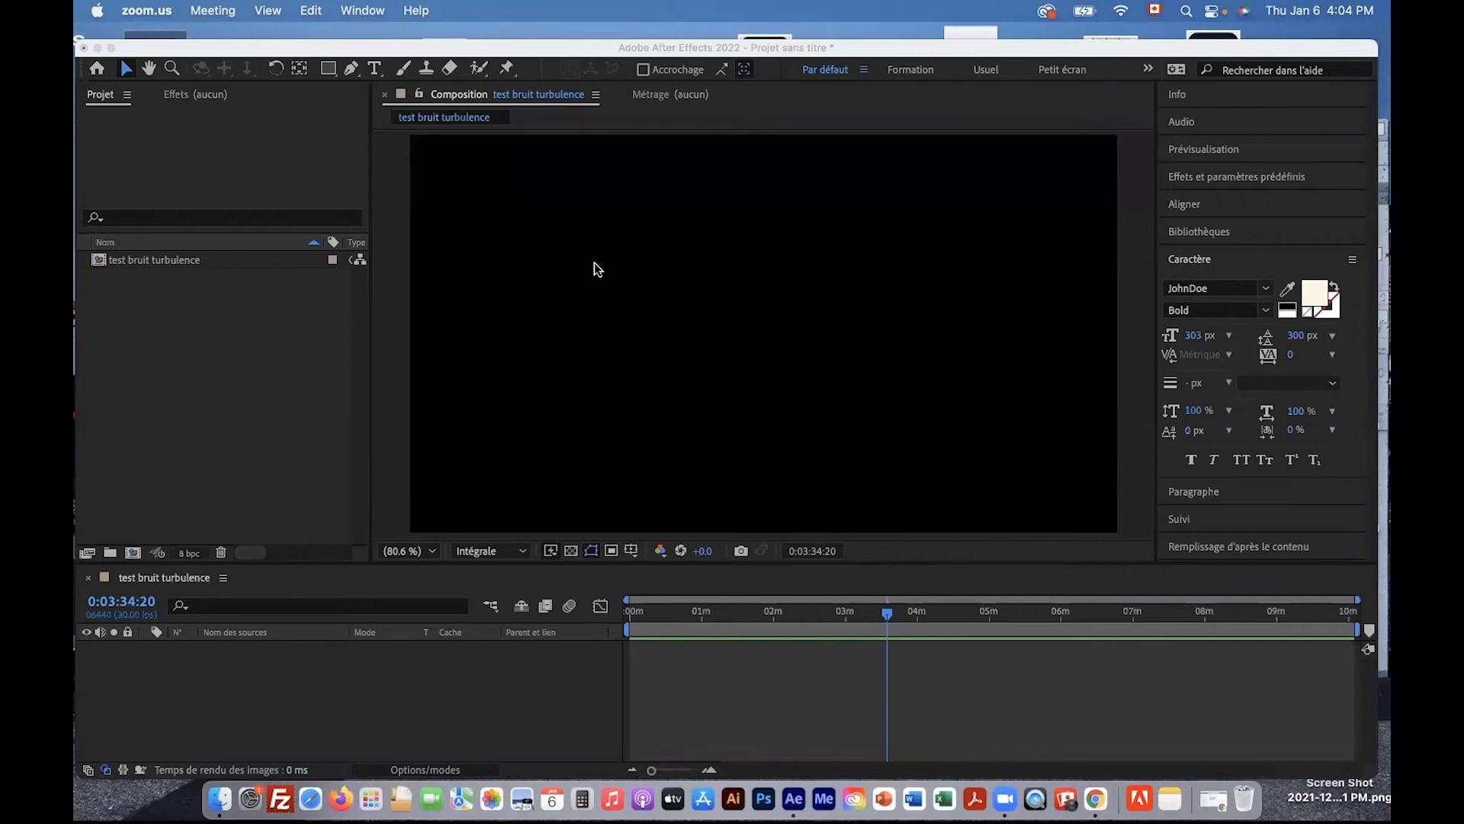
# Create an orange solid layer at full composition size in the test bruit turbulence composition
pyautogui.click(425, 52)
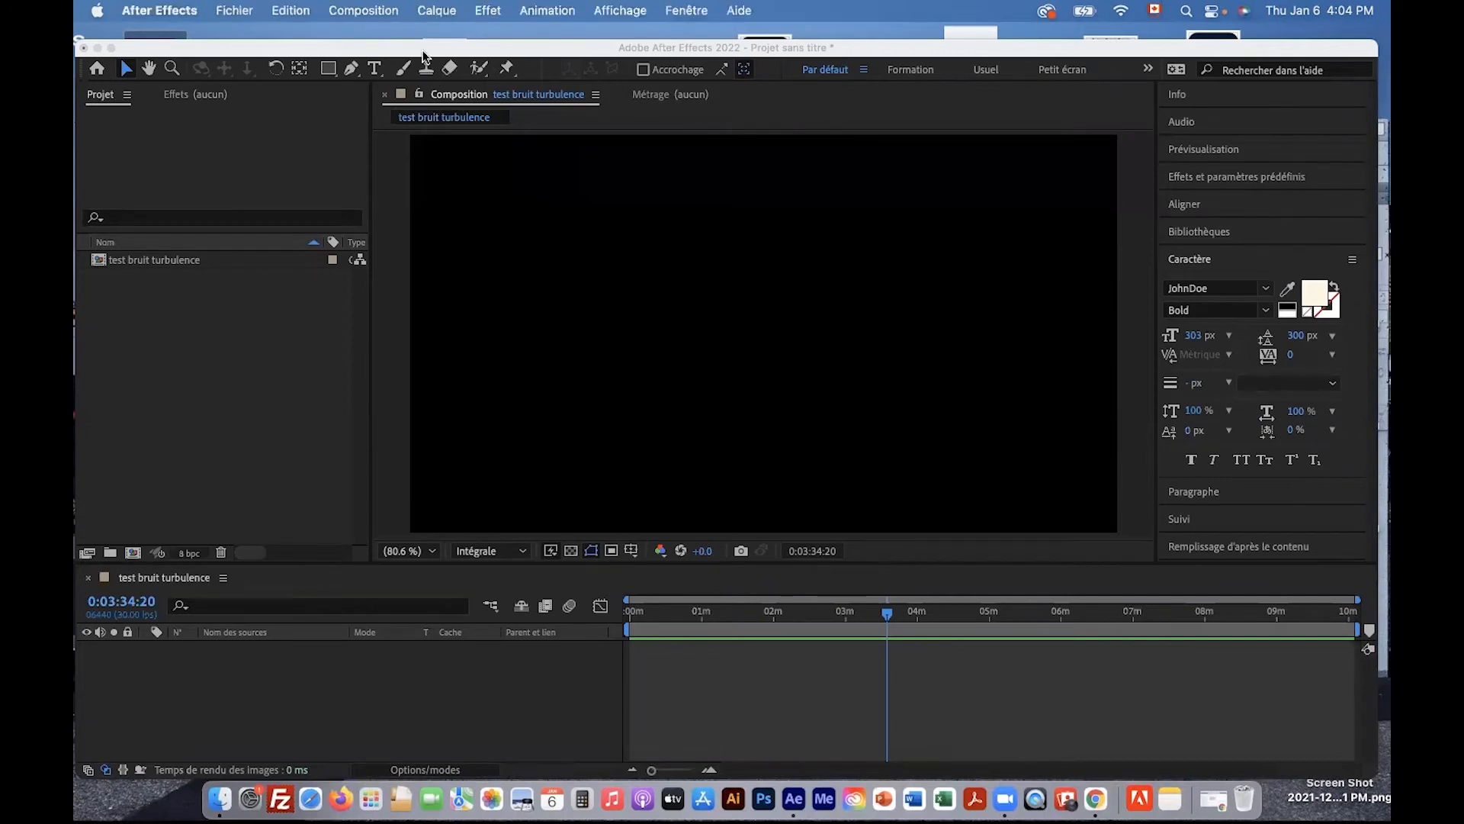
pyautogui.click(450, 15)
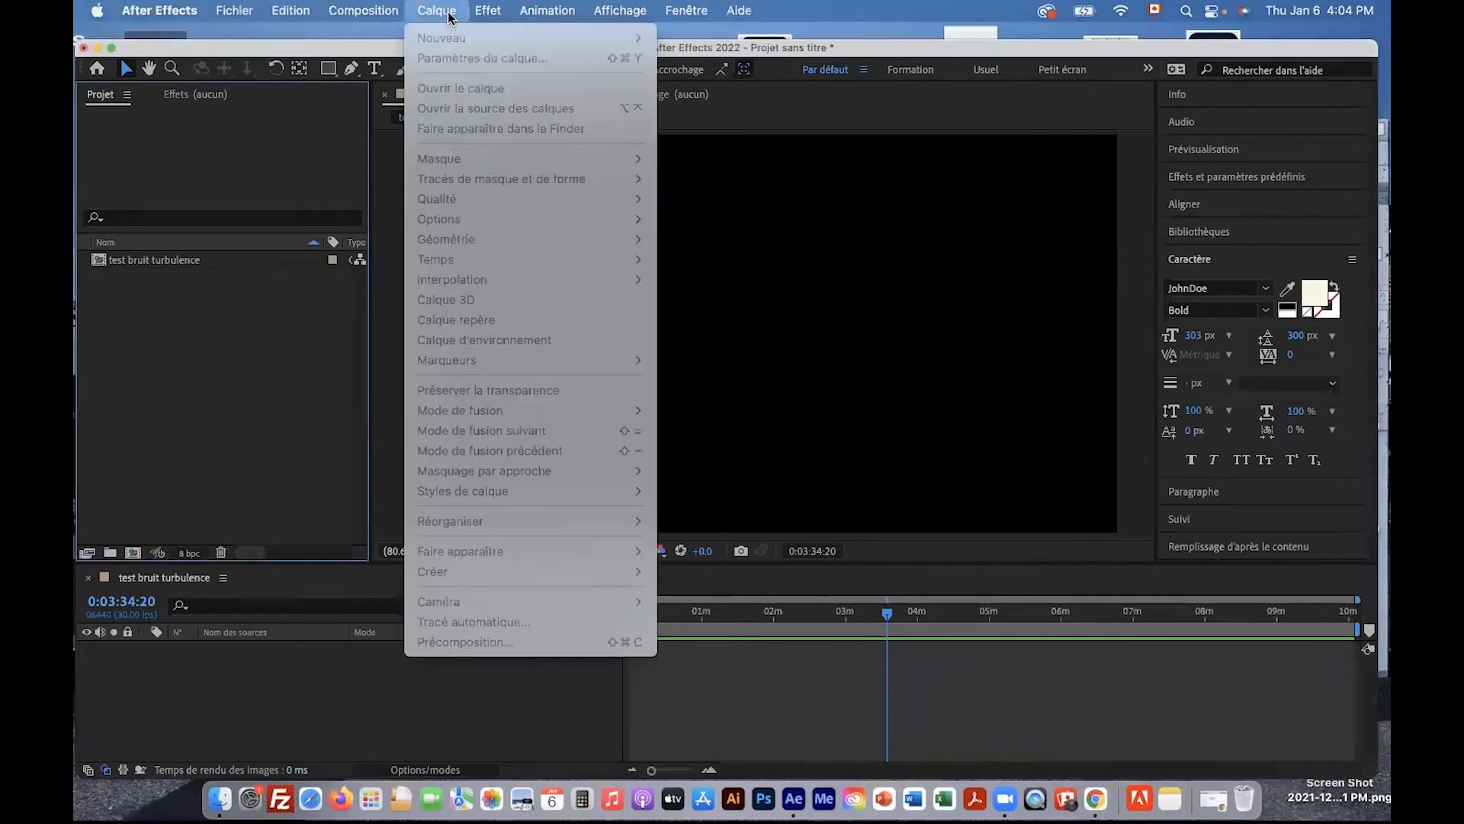
pyautogui.click(450, 17)
pyautogui.click(221, 260)
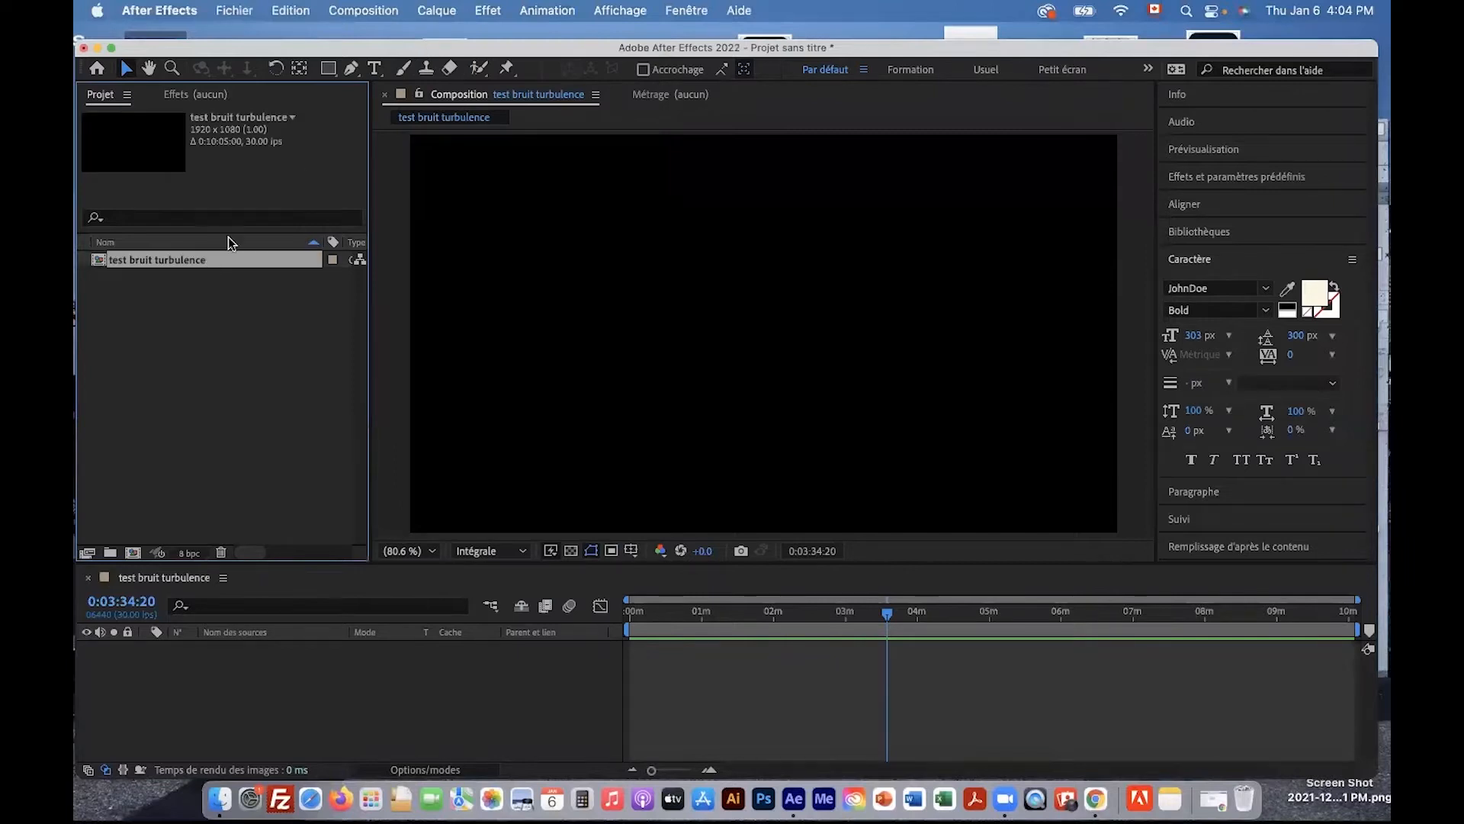
pyautogui.click(450, 12)
pyautogui.moveTo(496, 37)
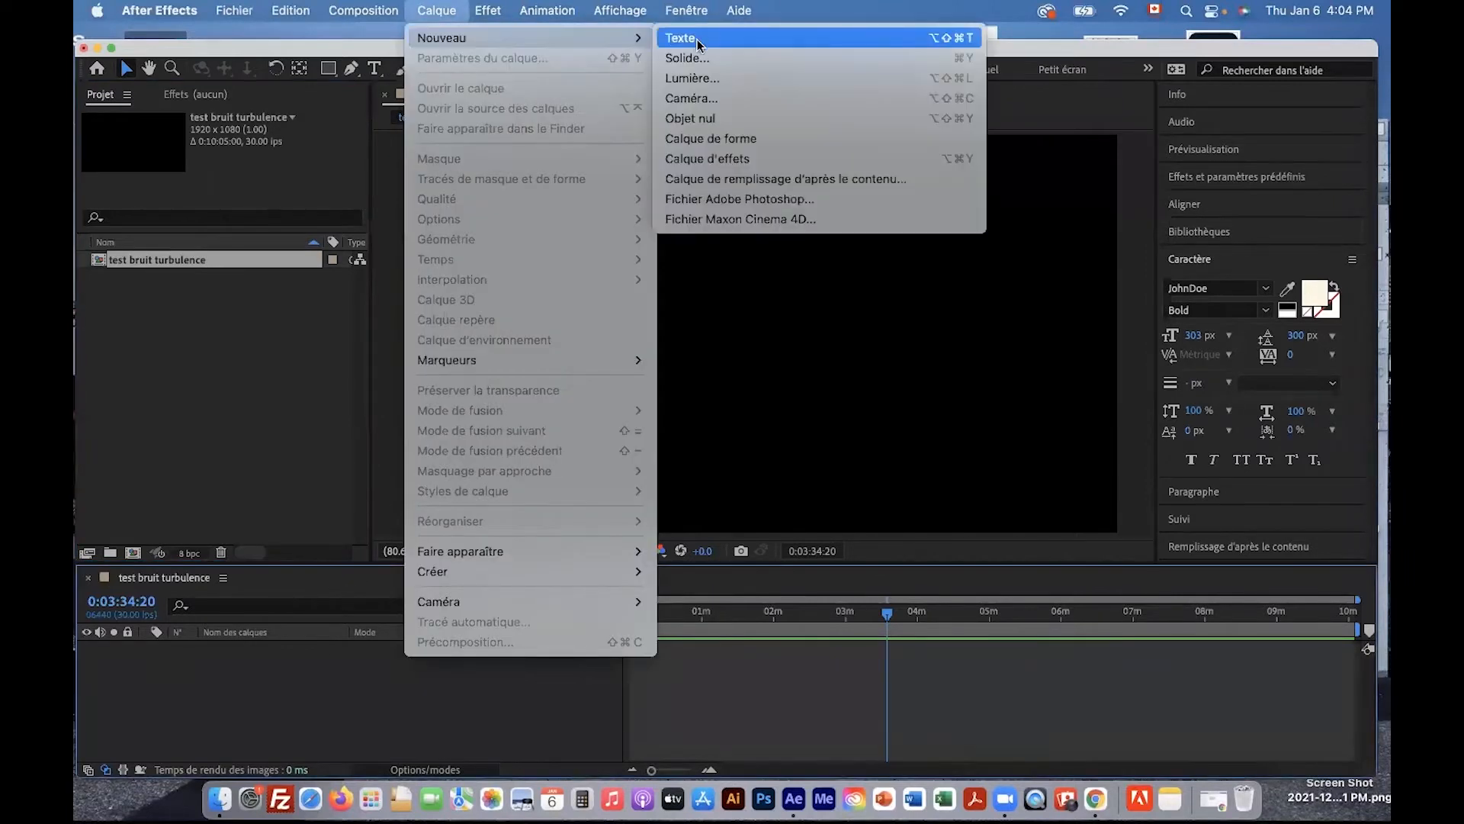
pyautogui.click(733, 55)
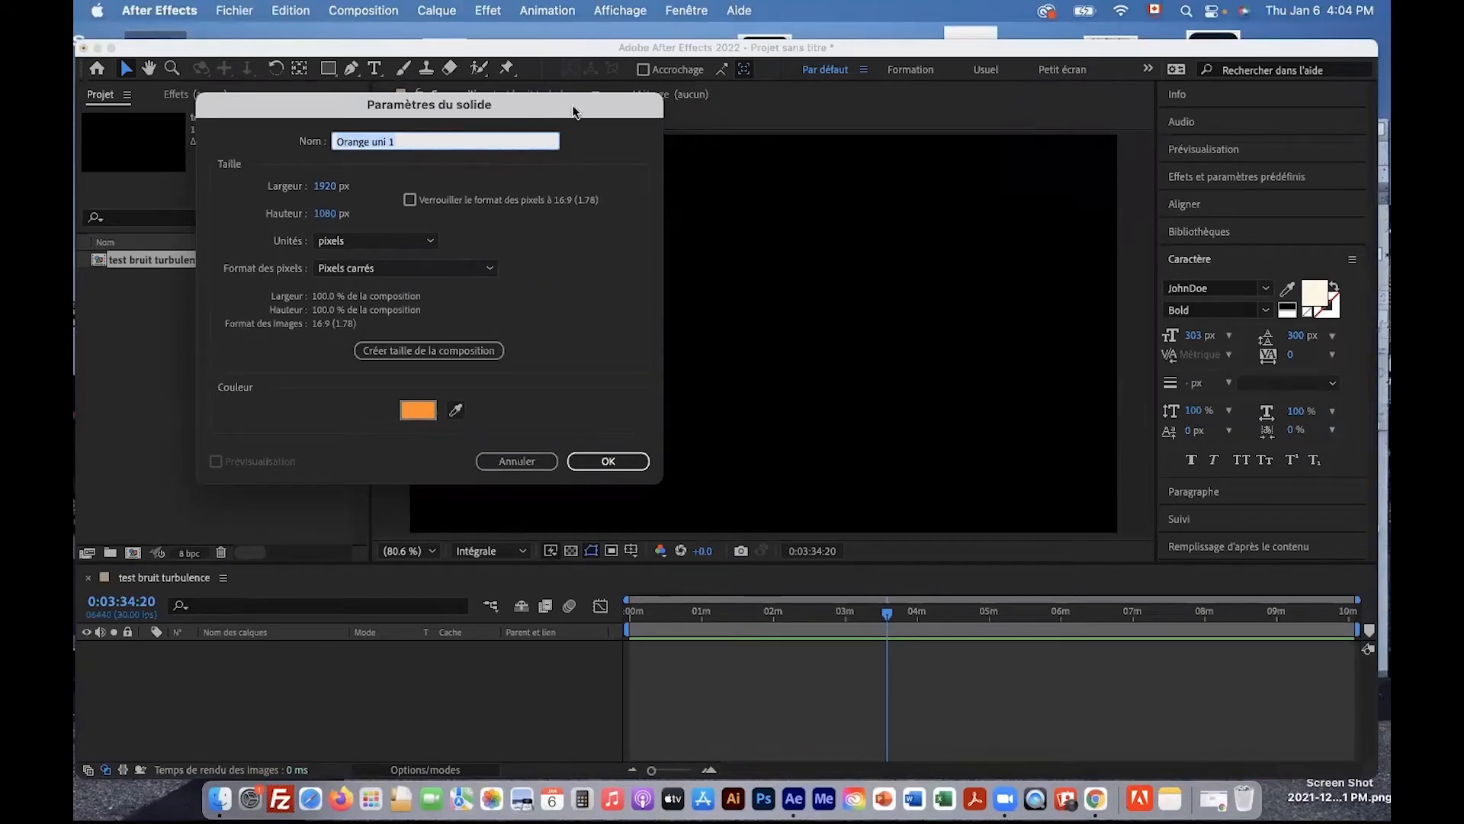
pyautogui.moveTo(572, 103); pyautogui.dragTo(629, 108)
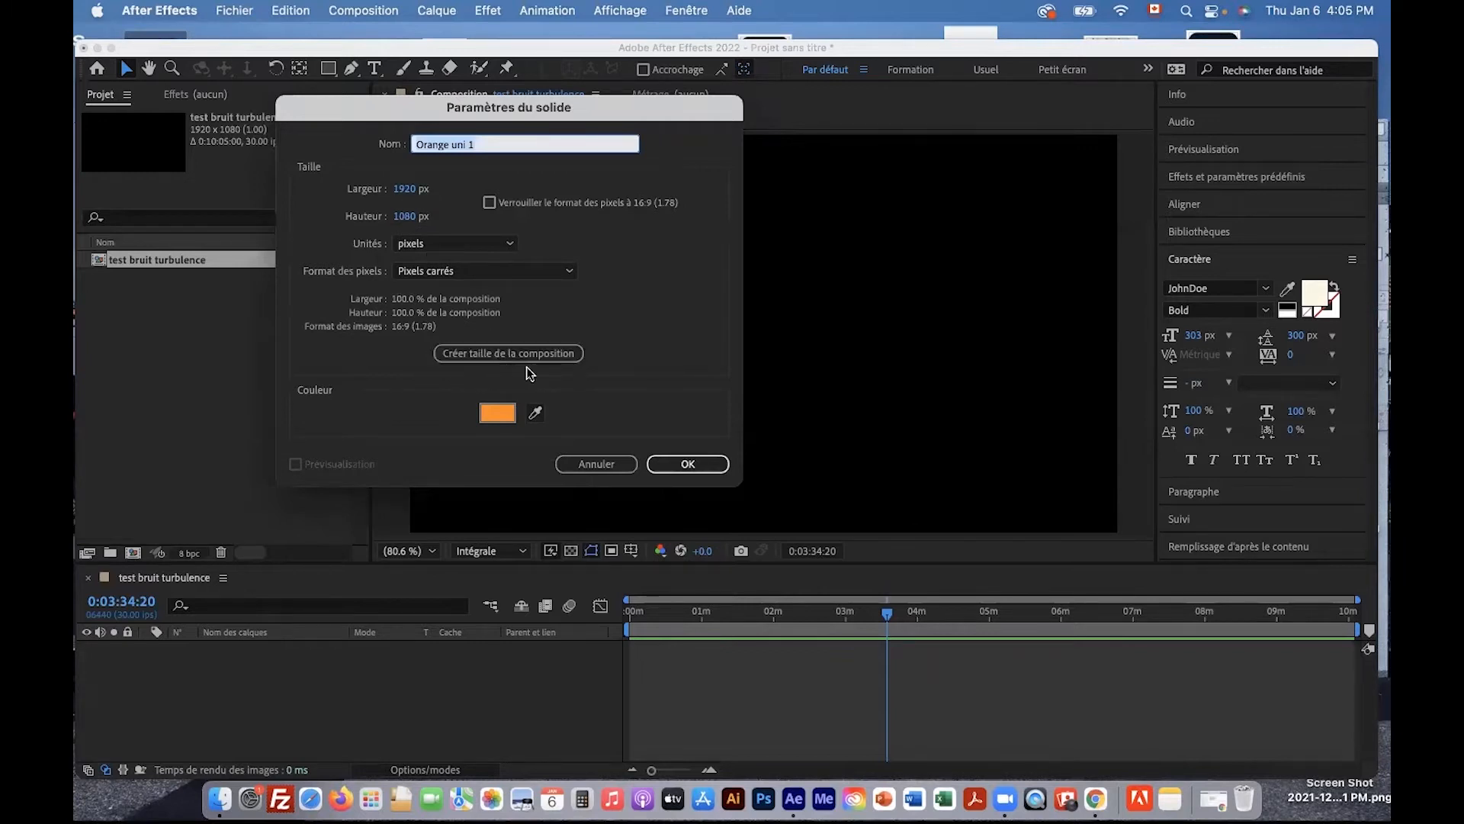
pyautogui.click(488, 355)
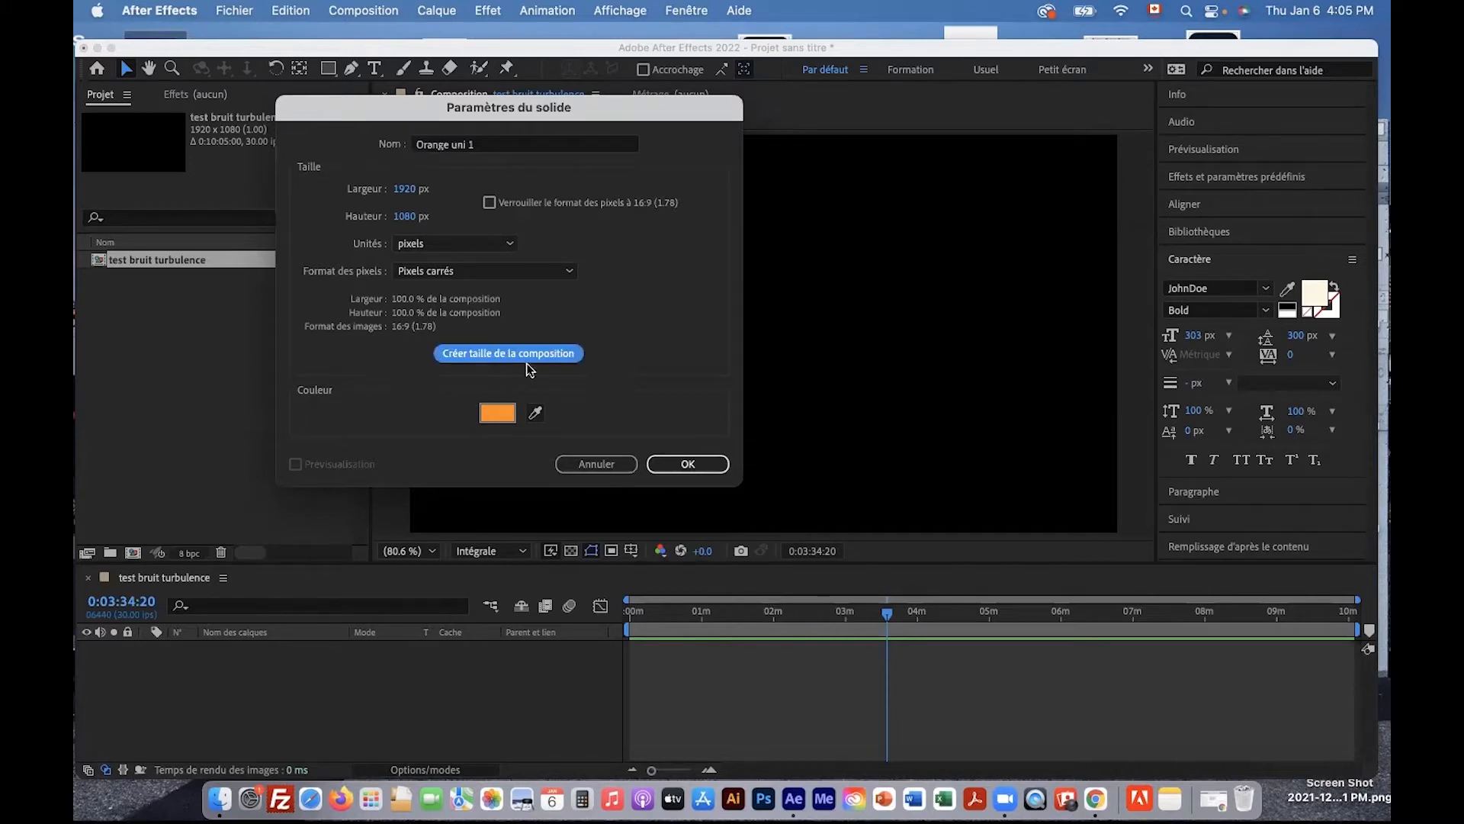
pyautogui.click(688, 463)
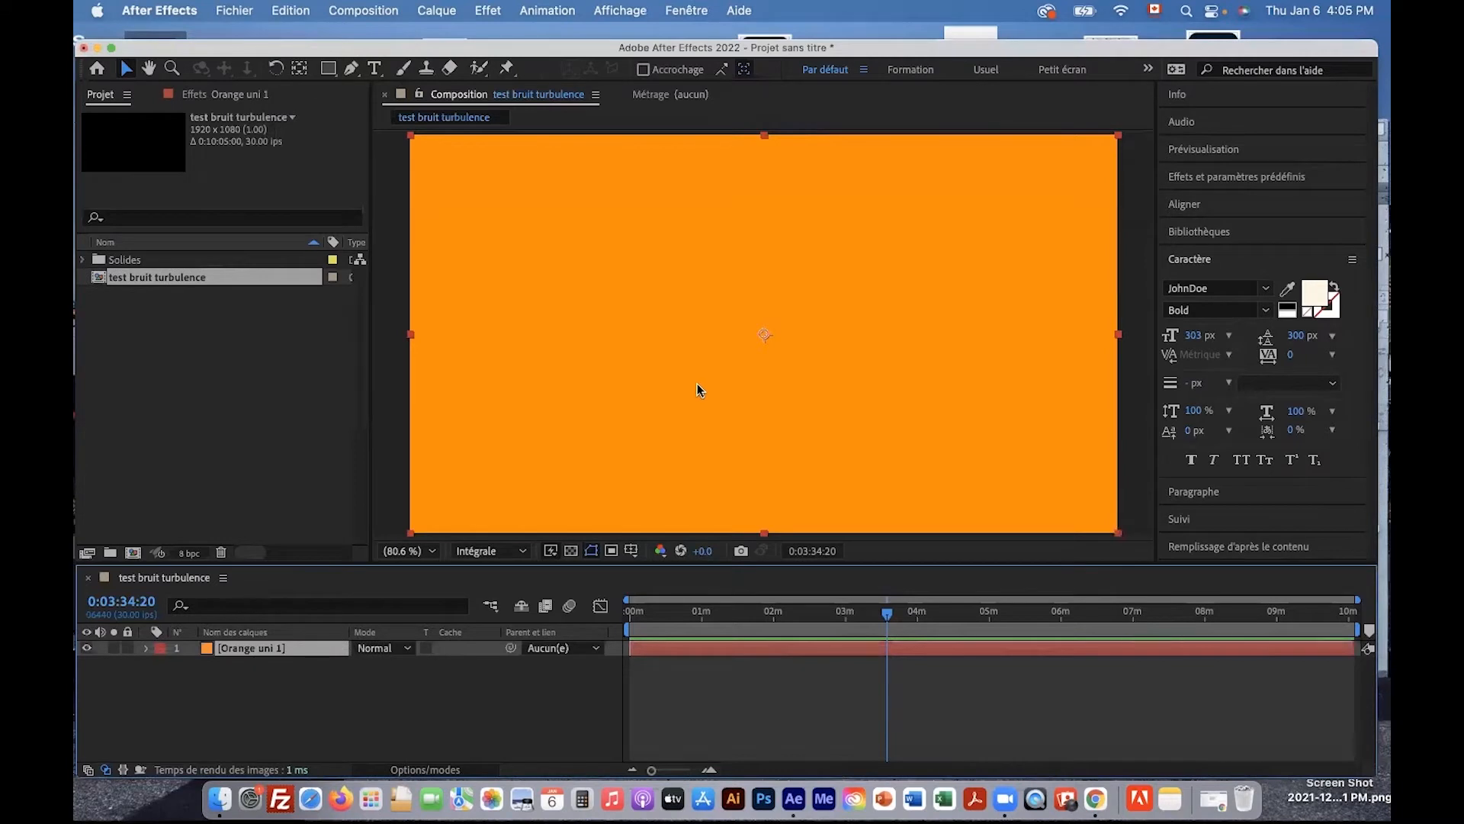
# Apply the Bruit de turbulence effect to the Orange uni 1 layer and display its effect settings
pyautogui.click(492, 12)
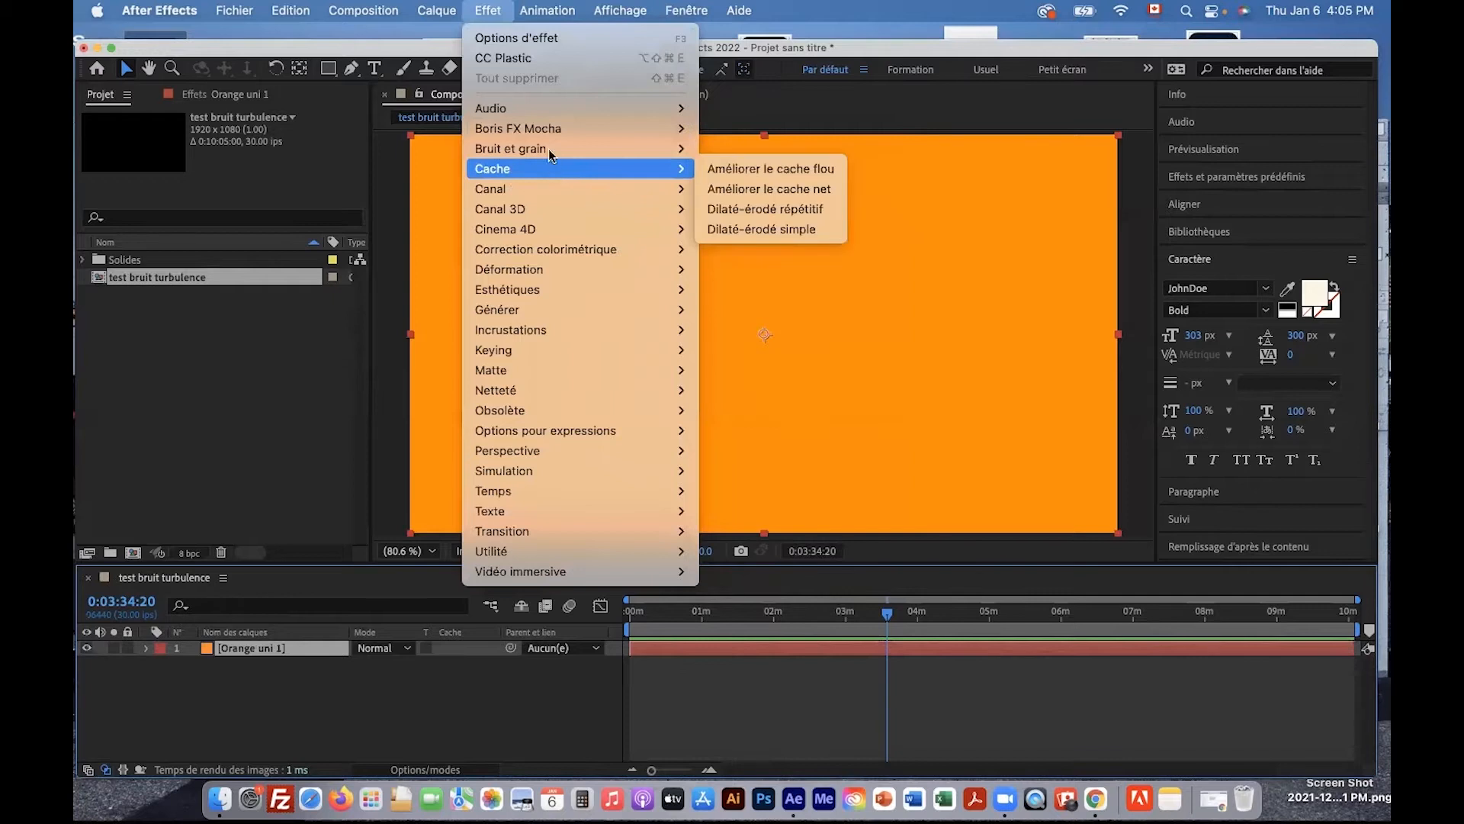
pyautogui.moveTo(549, 151)
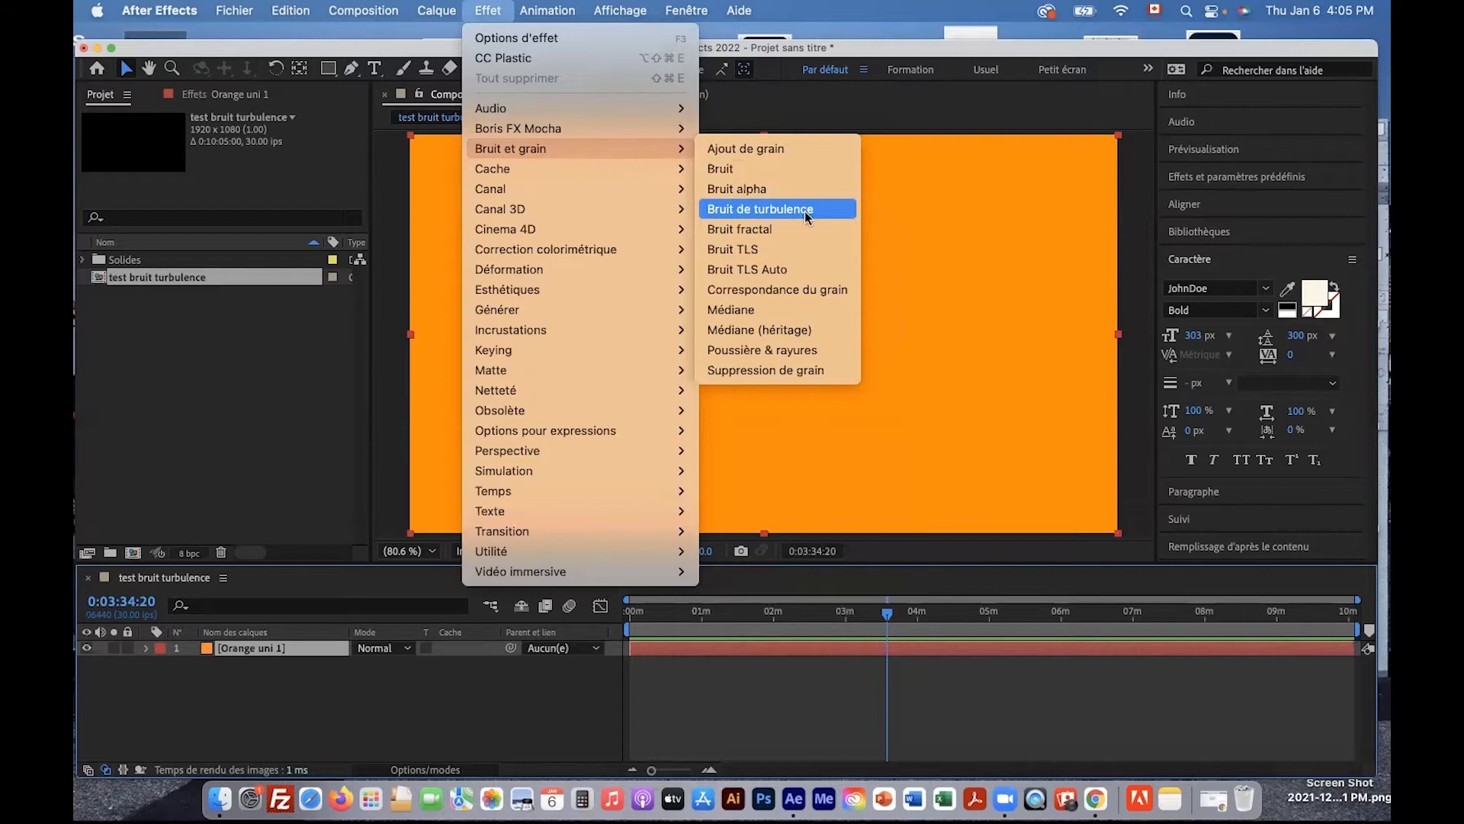
pyautogui.click(734, 213)
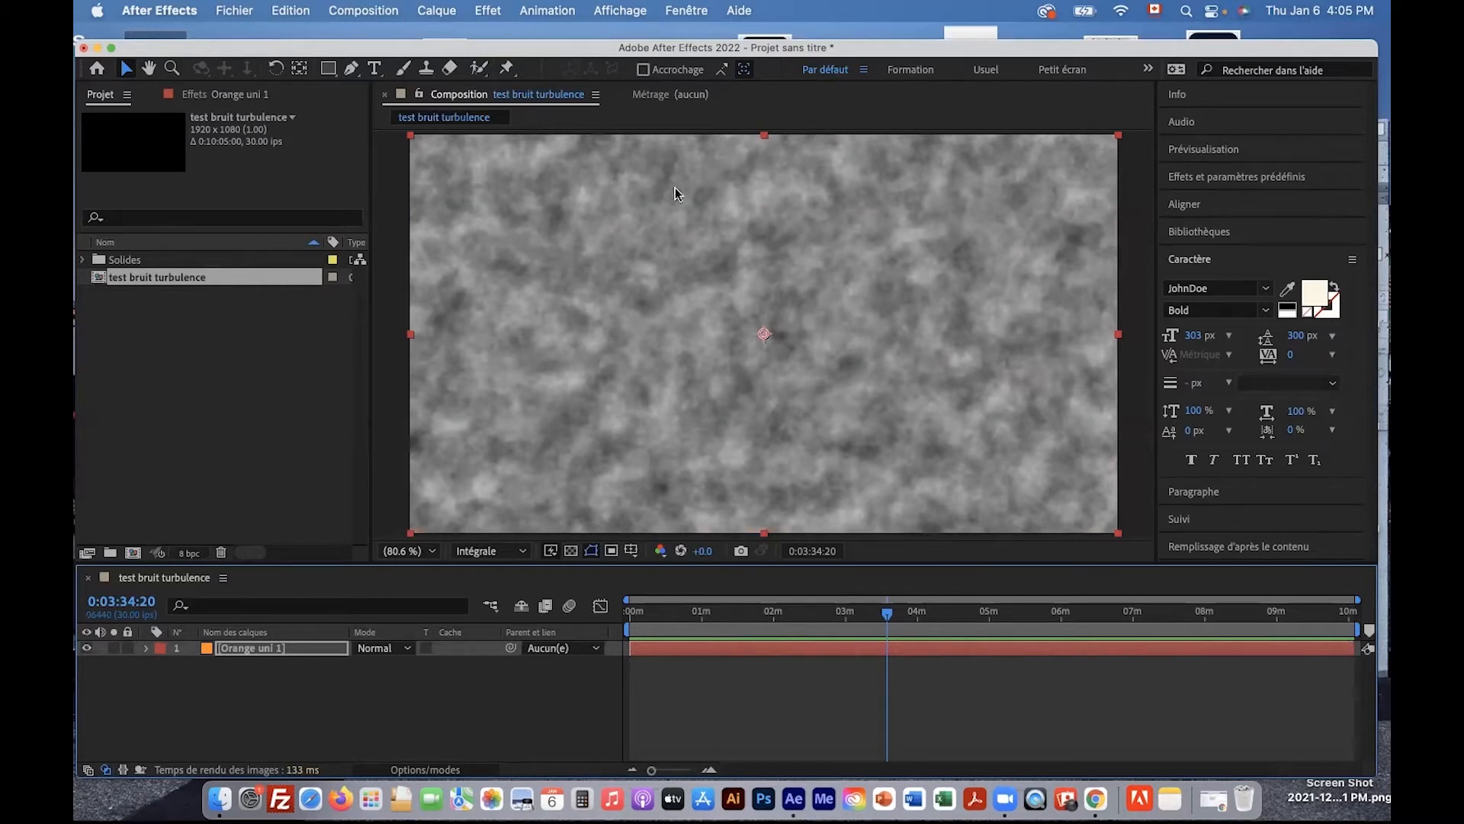
pyautogui.moveTo(892, 612); pyautogui.dragTo(873, 611)
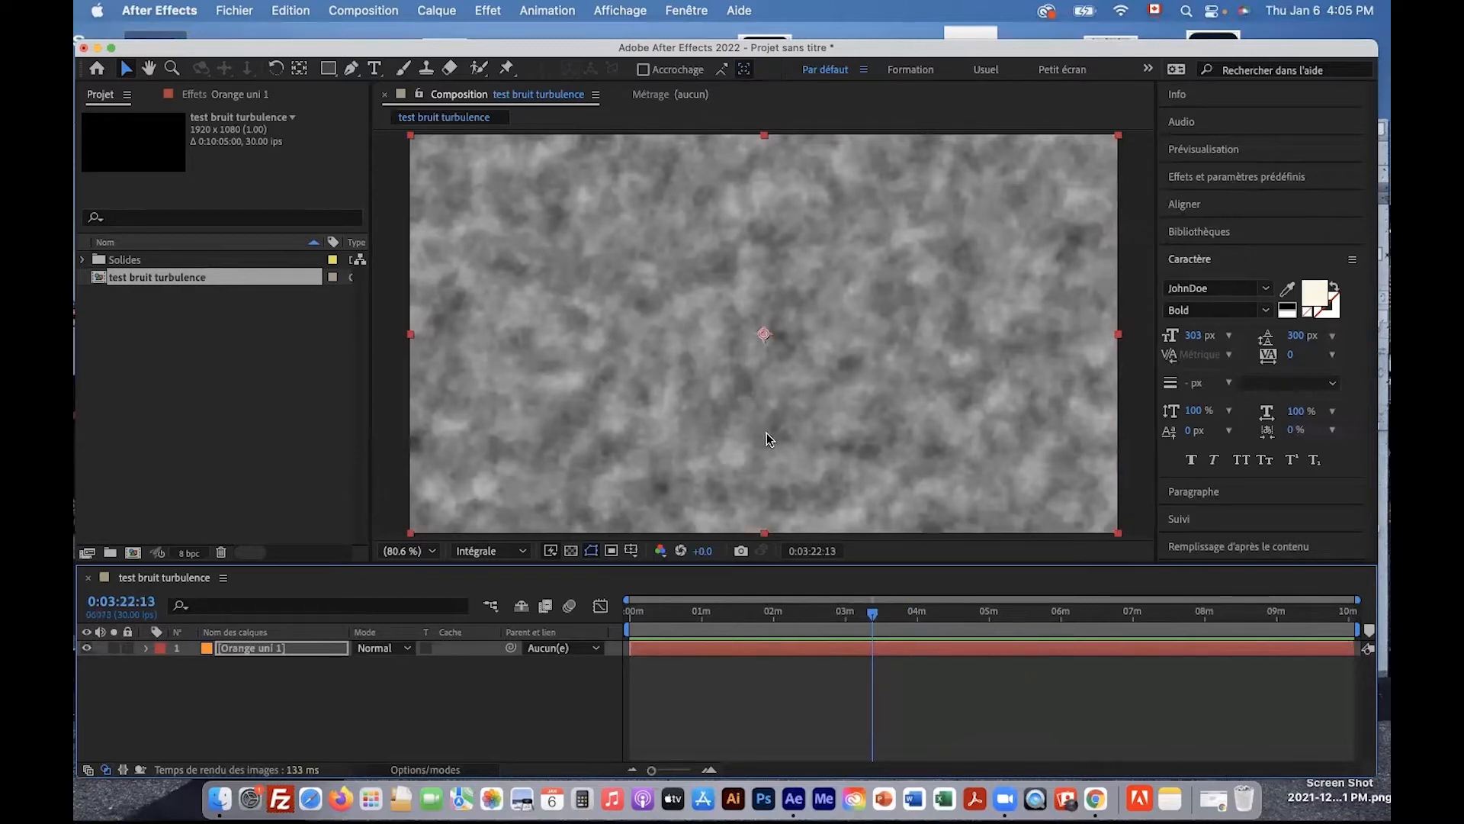
pyautogui.click(308, 651)
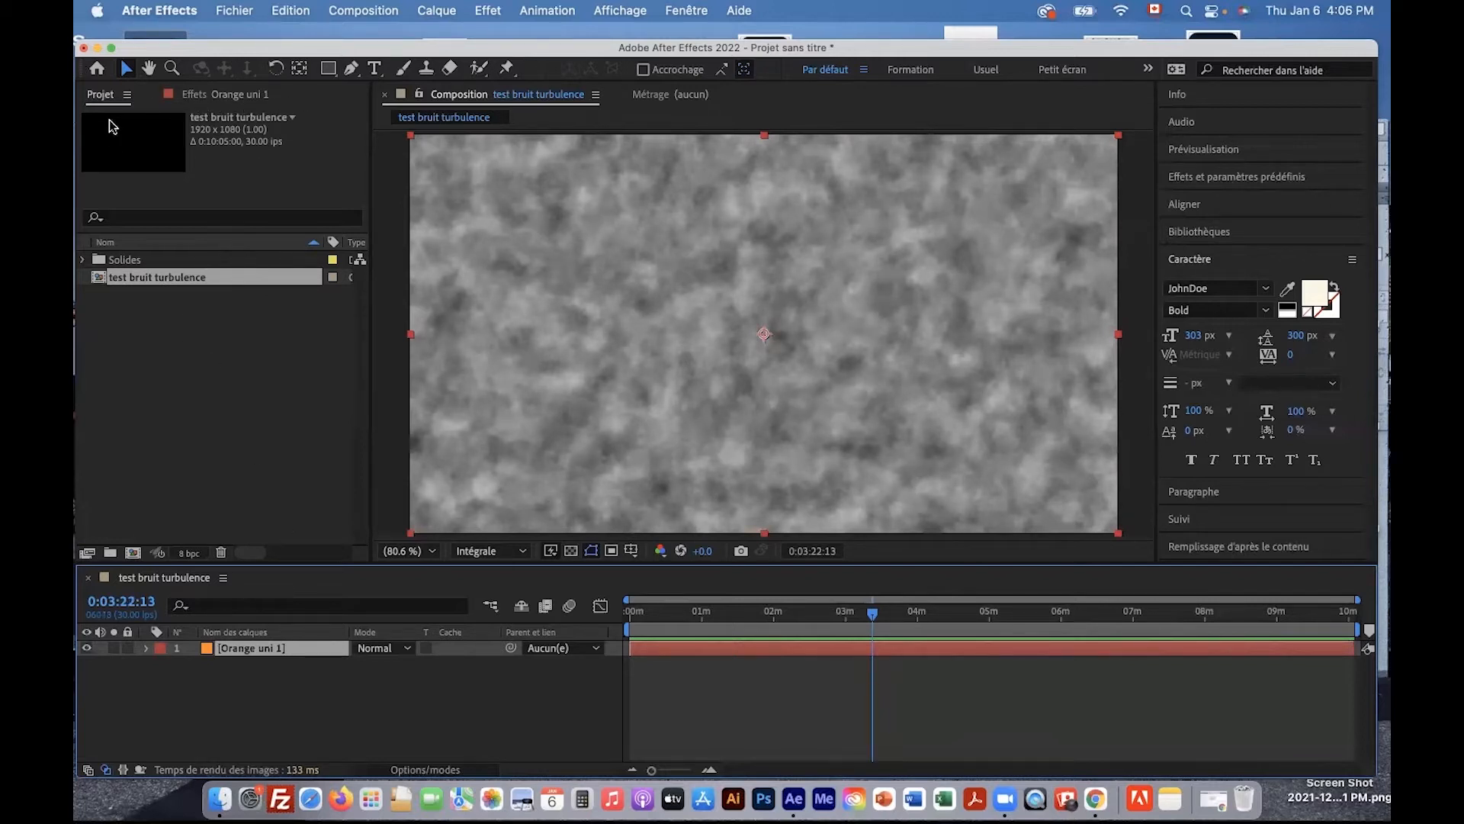
pyautogui.click(227, 96)
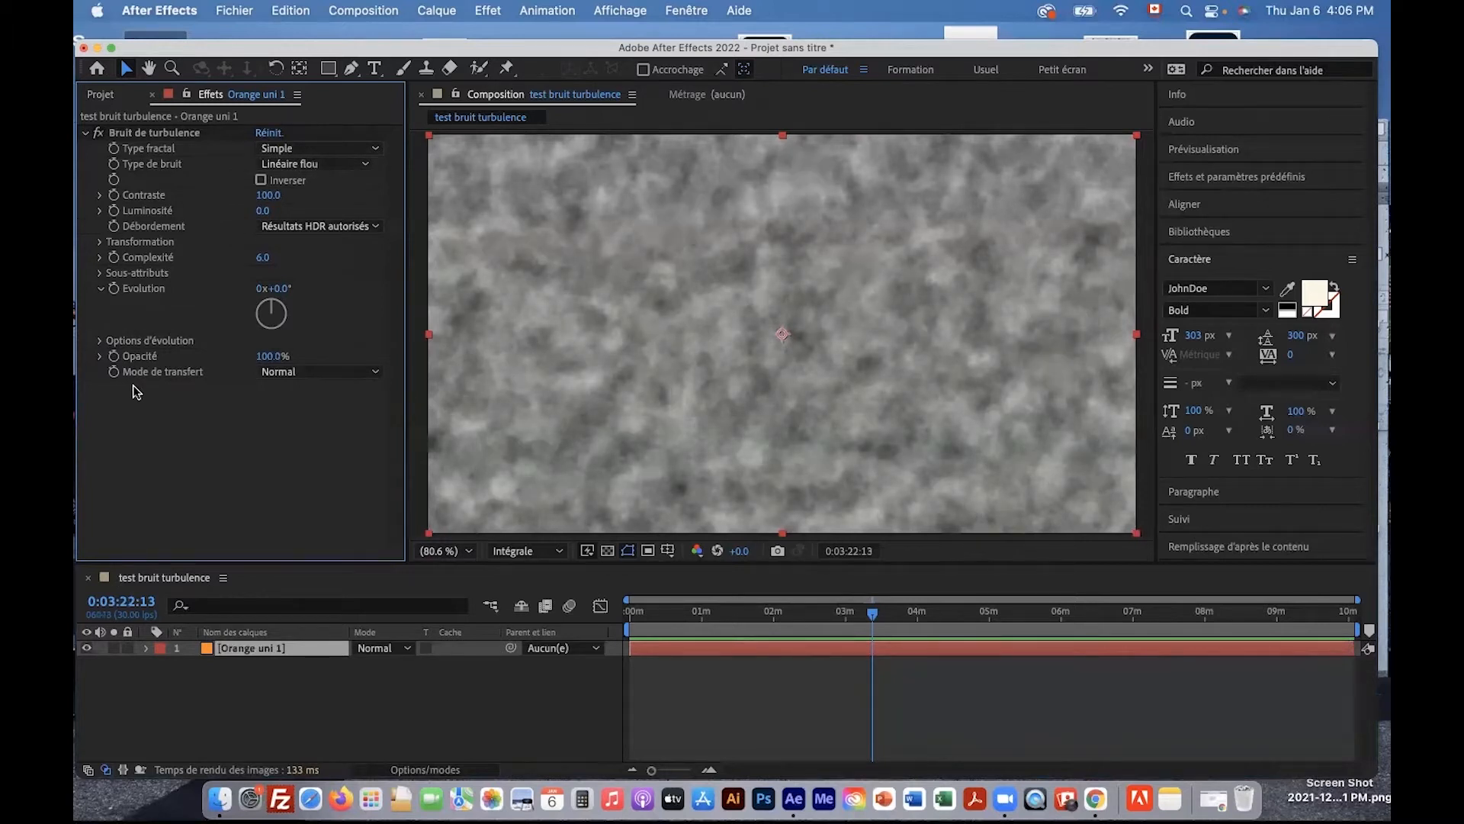
# Keyframe the noise's Evolution from 0x+0.0° at the composition's first frame to 3x+0.0° at the last frame, and scrub through the animation
pyautogui.moveTo(873, 614); pyautogui.dragTo(629, 615)
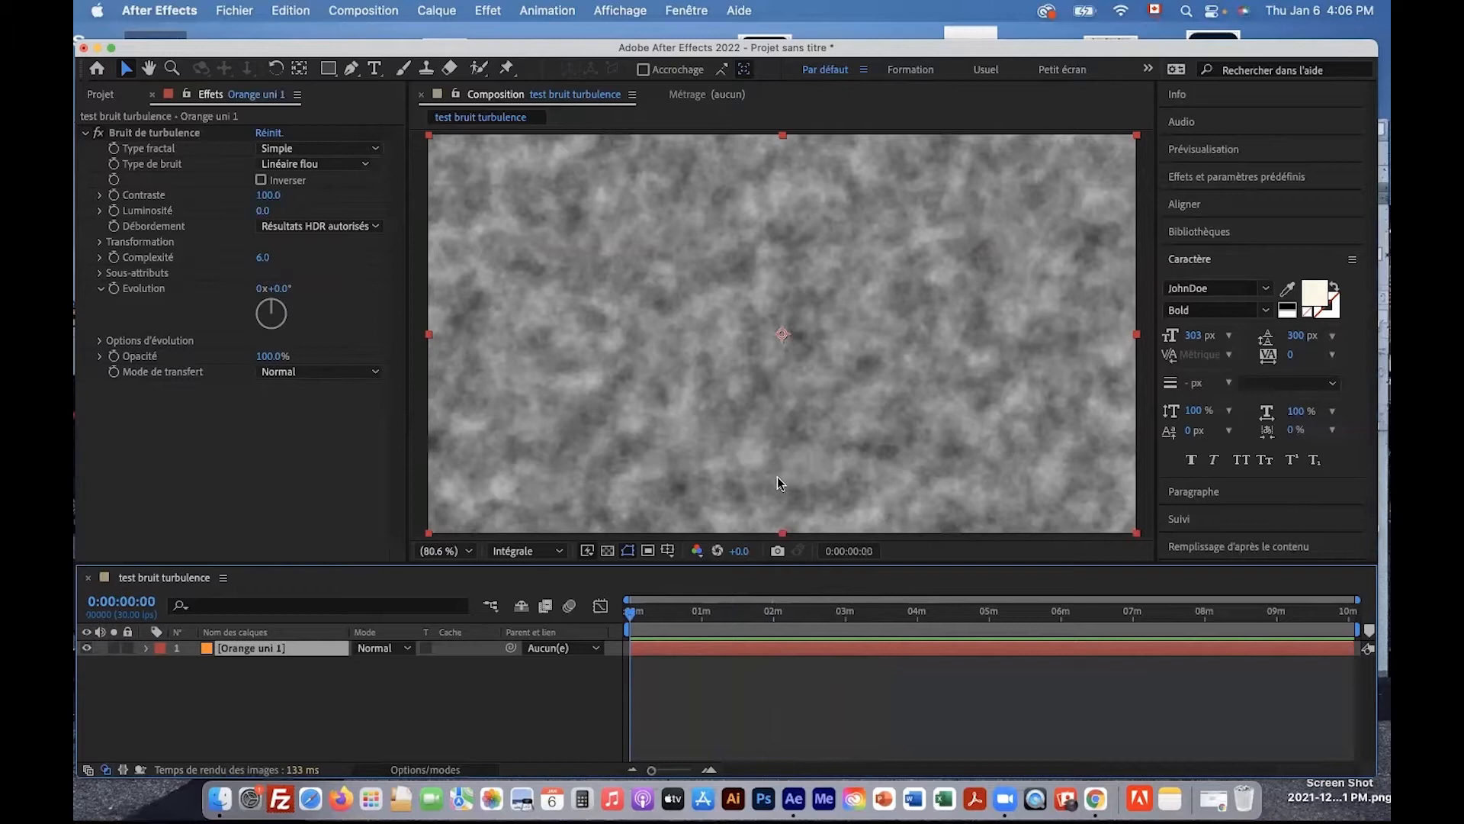
pyautogui.click(116, 295)
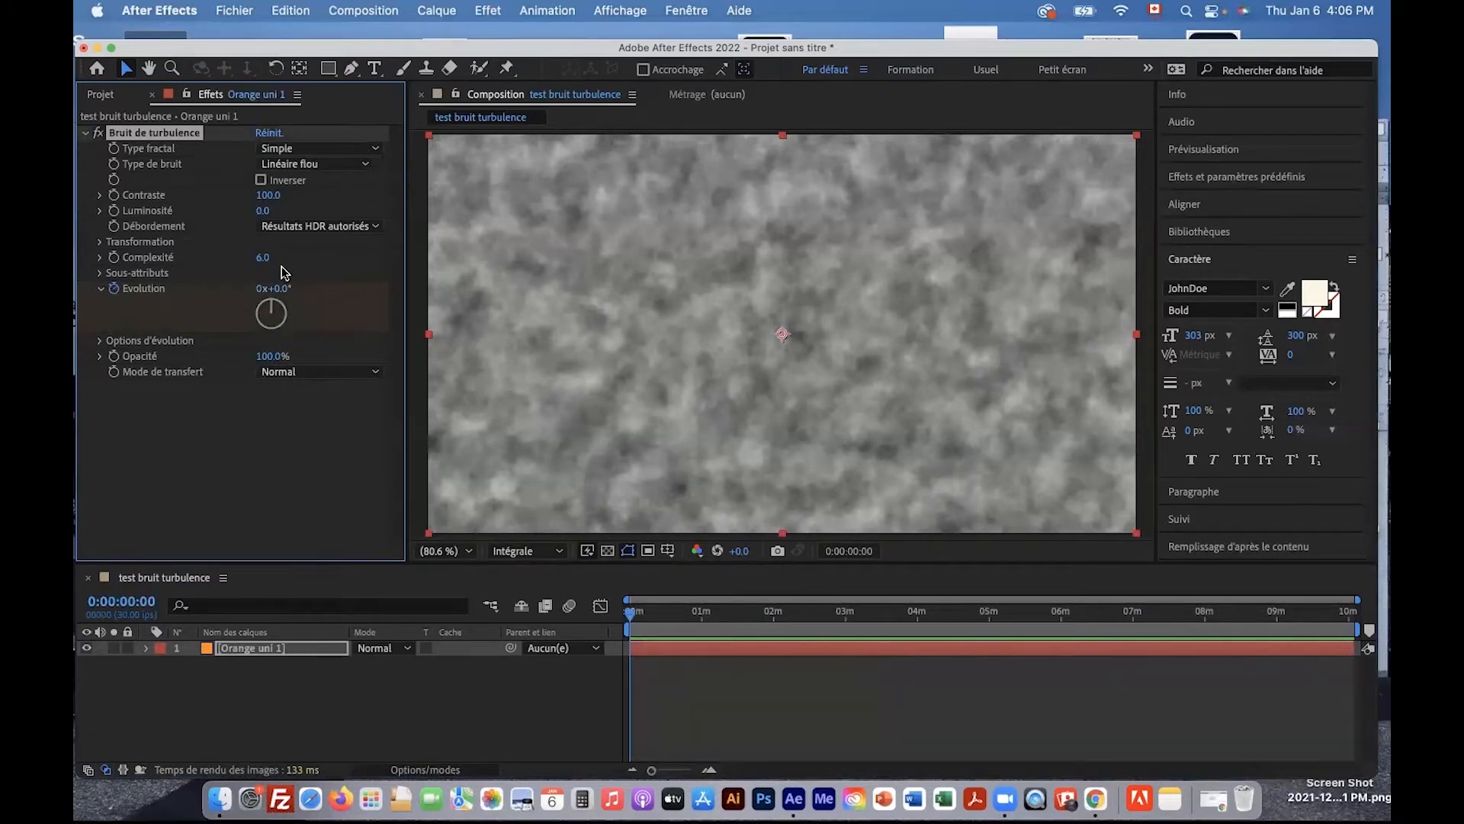
pyautogui.press('End')
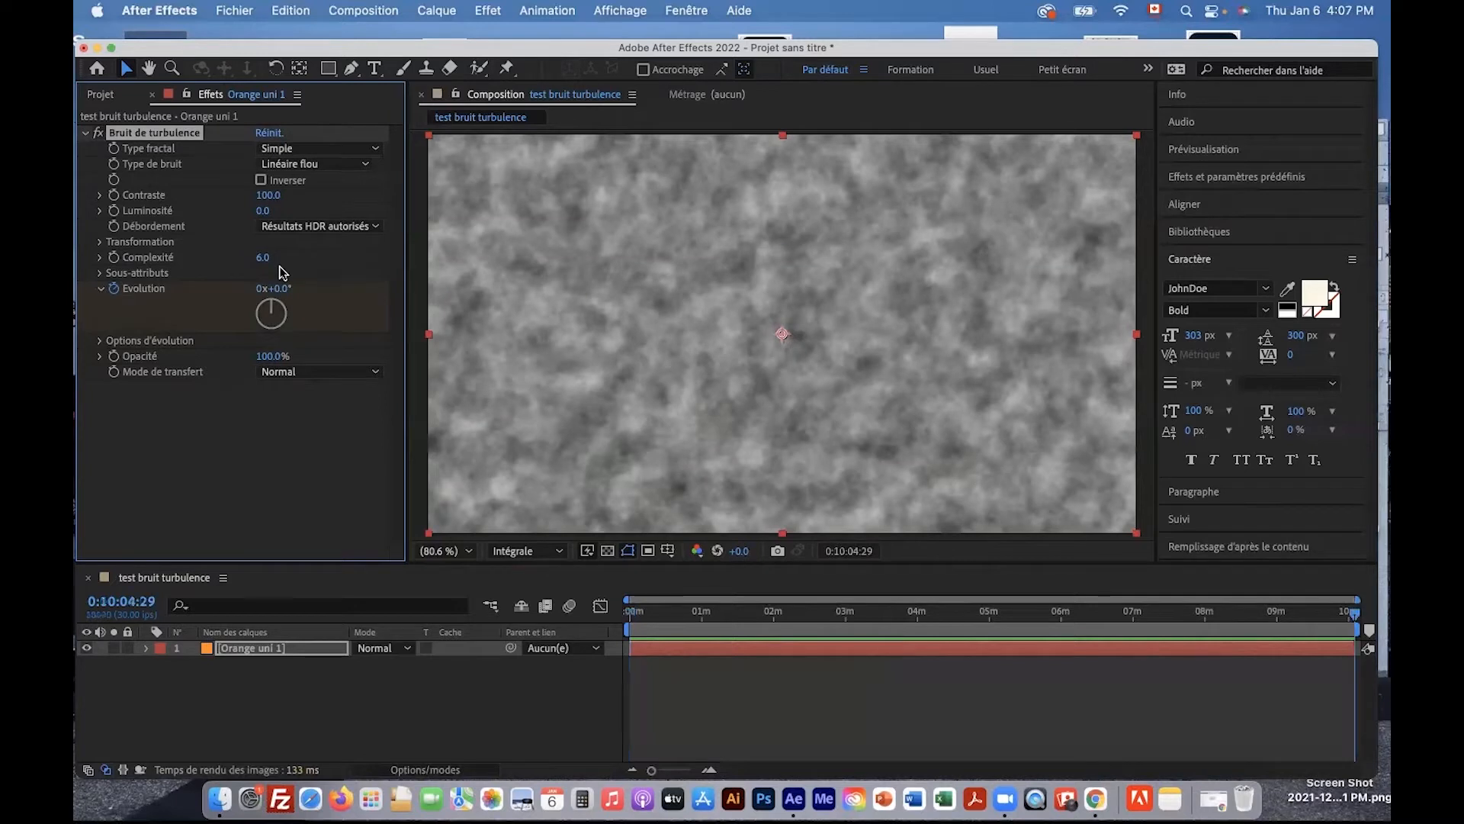
pyautogui.moveTo(276, 304)
pyautogui.mouseDown()
pyautogui.moveTo(289, 330)
pyautogui.moveTo(261, 330)
pyautogui.moveTo(288, 299)
pyautogui.moveTo(249, 300)
pyautogui.mouseUp()
pyautogui.click(260, 288)
pyautogui.write('3')
pyautogui.click(355, 314)
pyautogui.click(288, 288)
pyautogui.write('0')
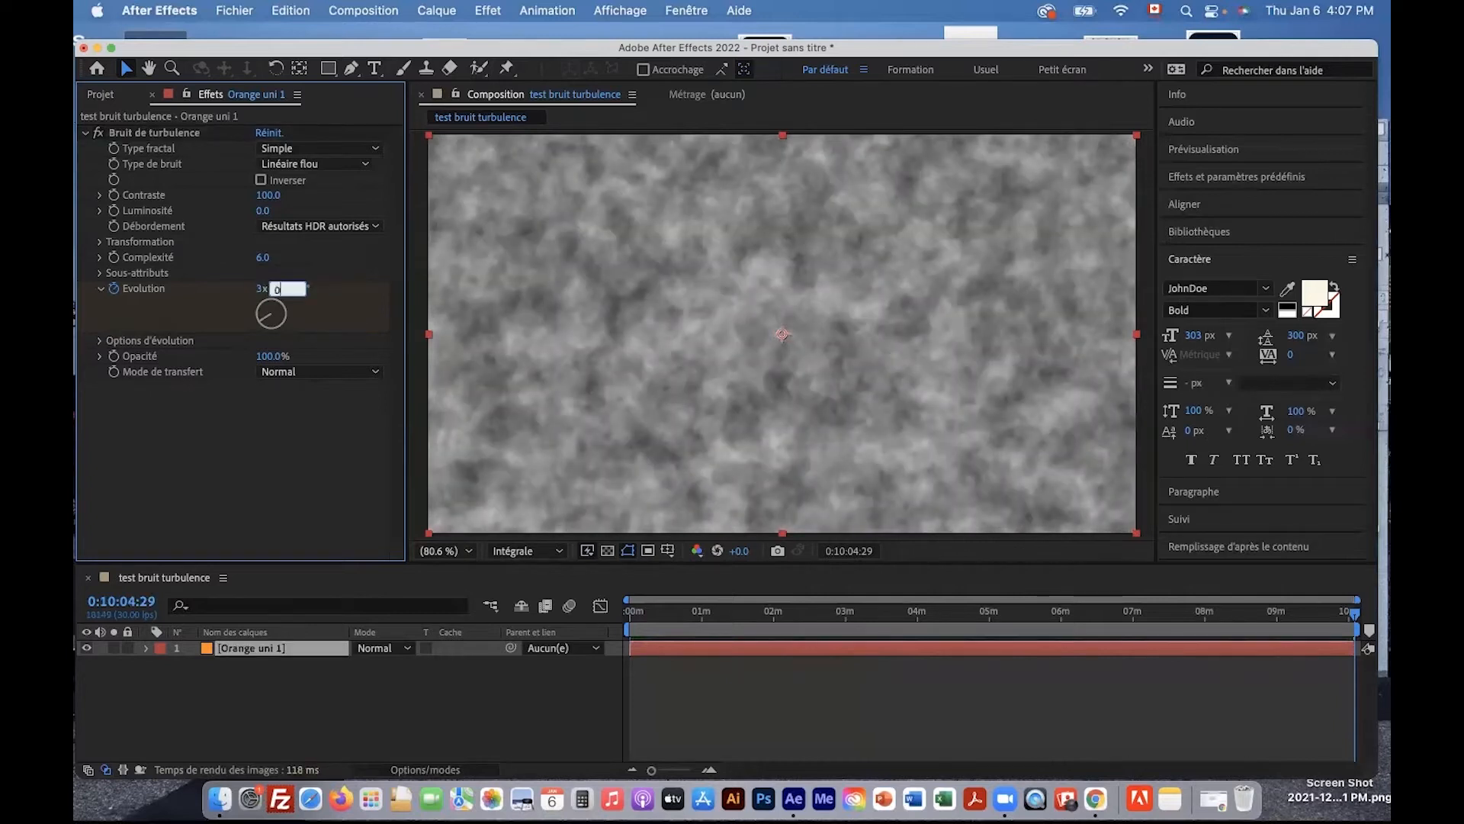
pyautogui.press('Return')
pyautogui.moveTo(1354, 612); pyautogui.dragTo(895, 633)
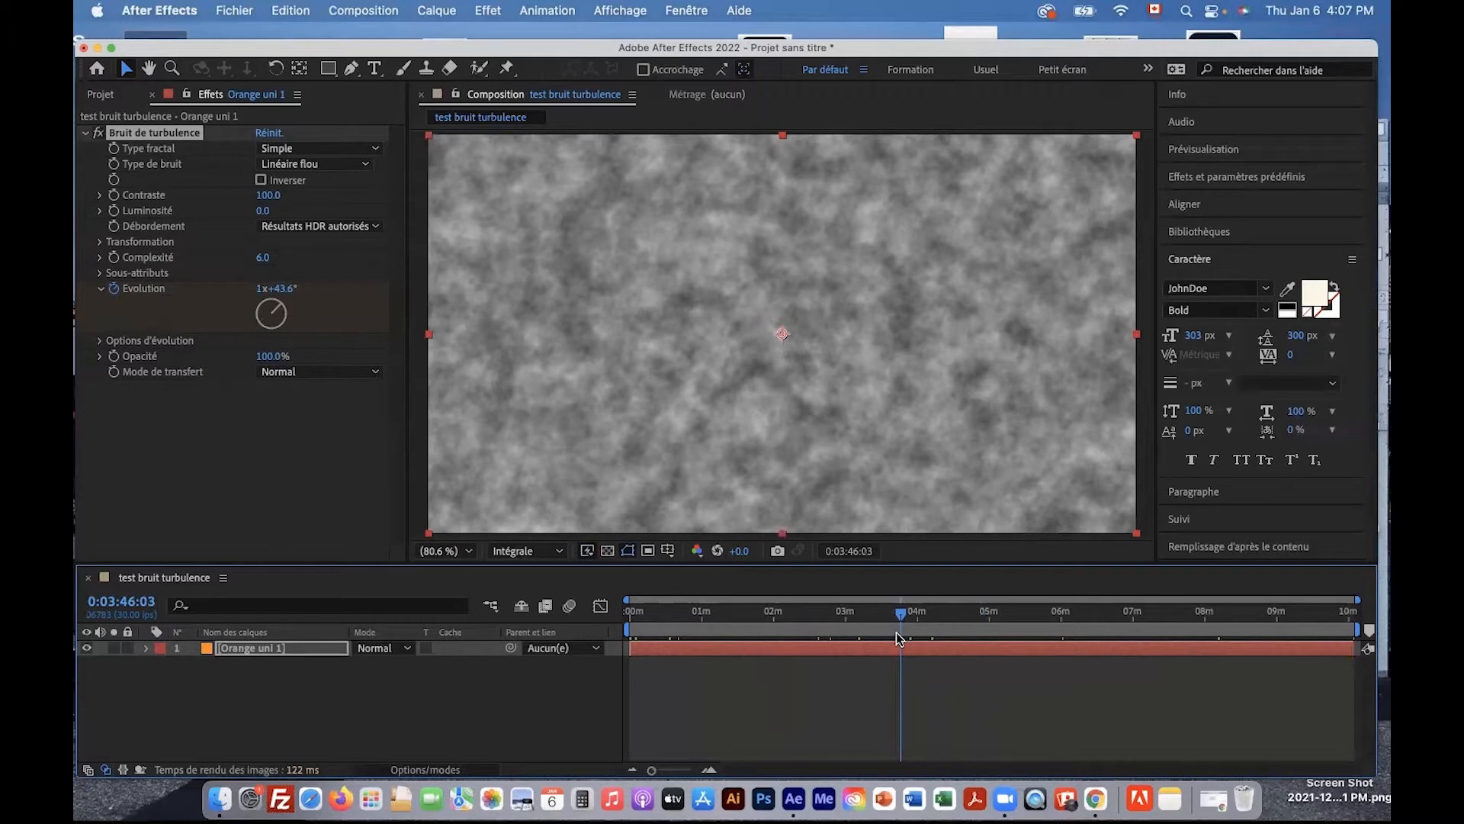
pyautogui.moveTo(896, 633); pyautogui.dragTo(1072, 629)
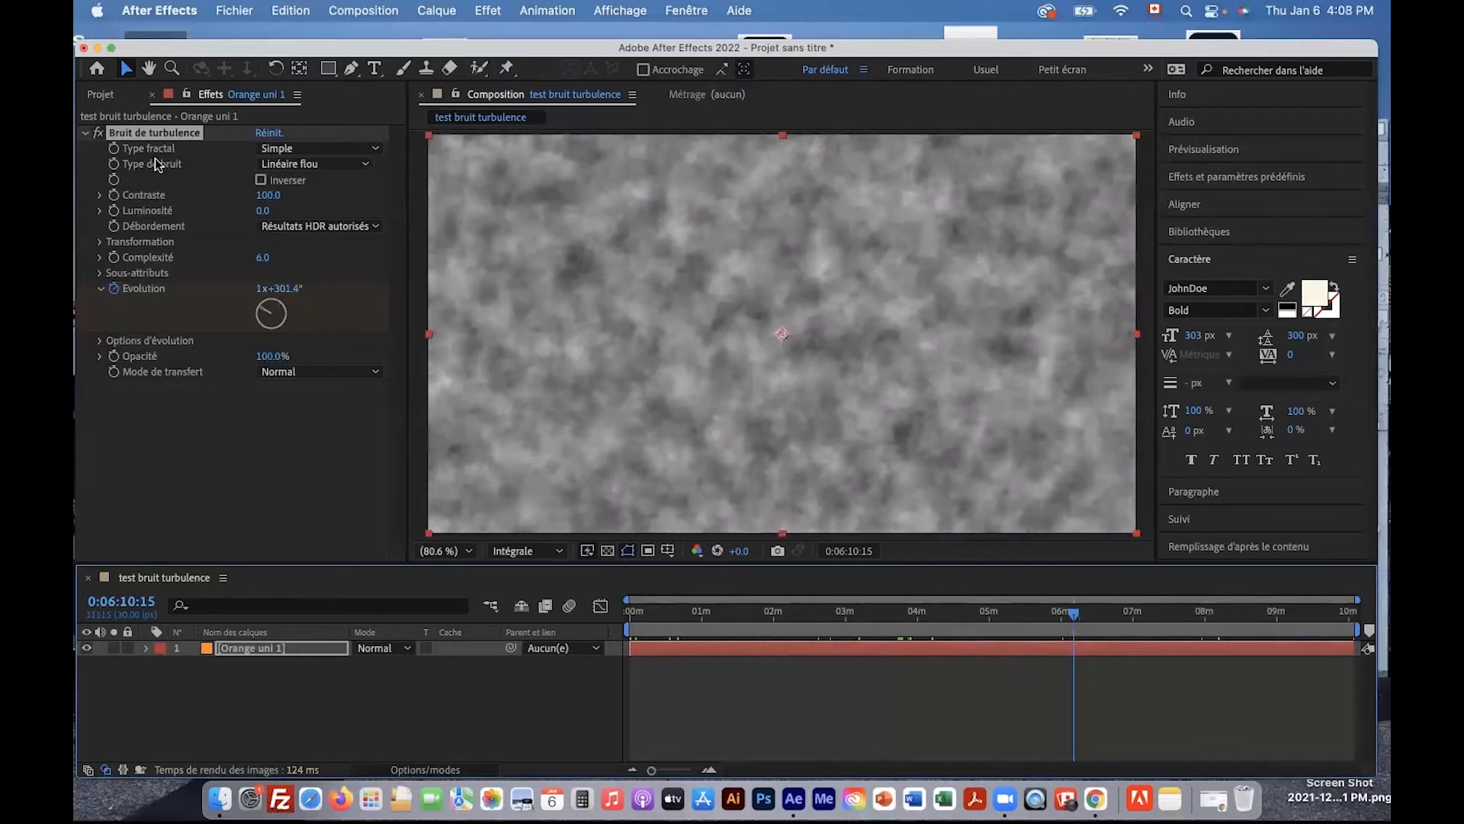
# Try the Dynamique, Torsion dynamique, Etalé, Rocheux and Terrain fractal types on the turbulence noise
pyautogui.click(321, 148)
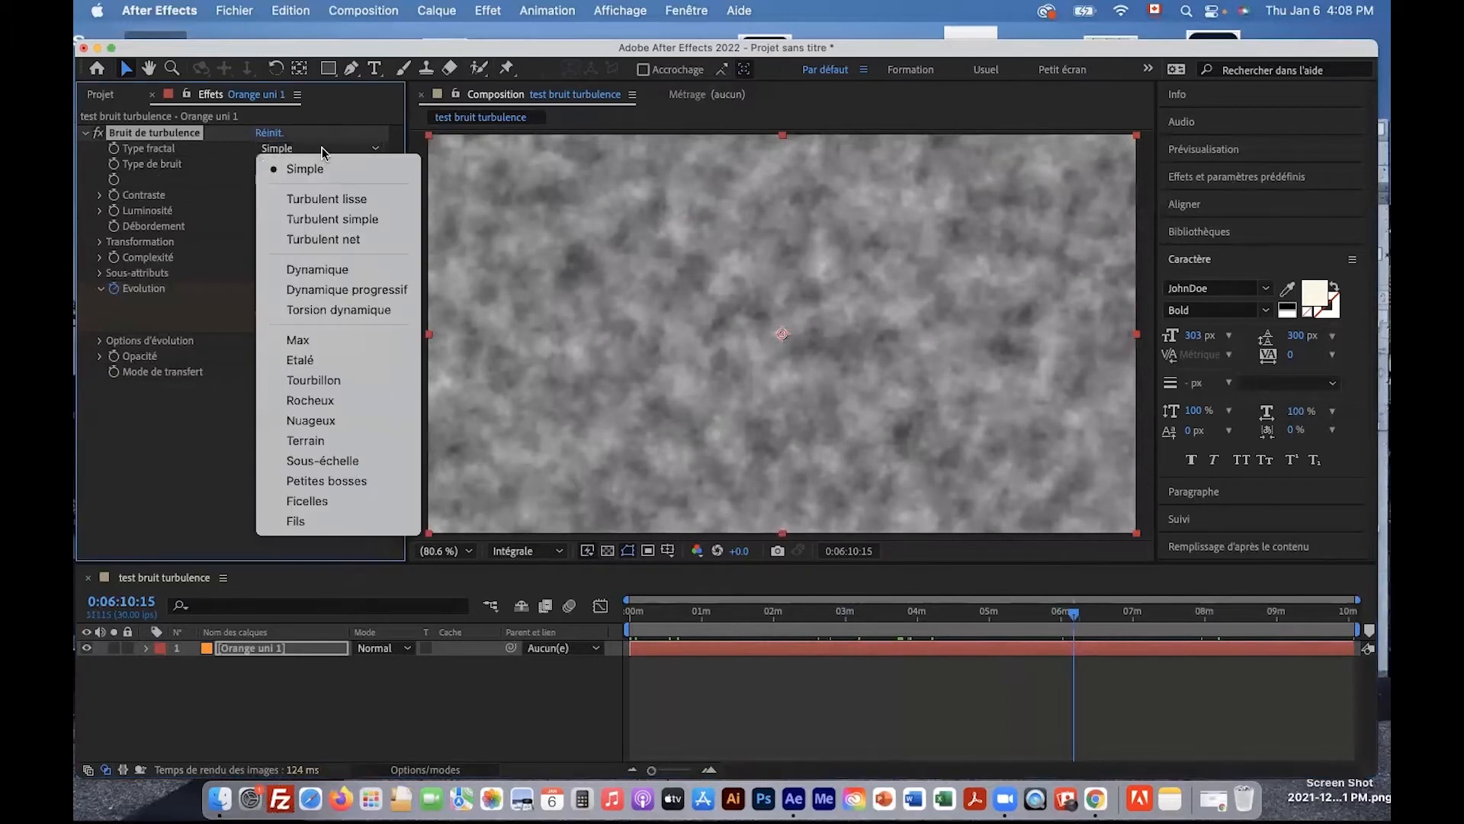
pyautogui.click(323, 149)
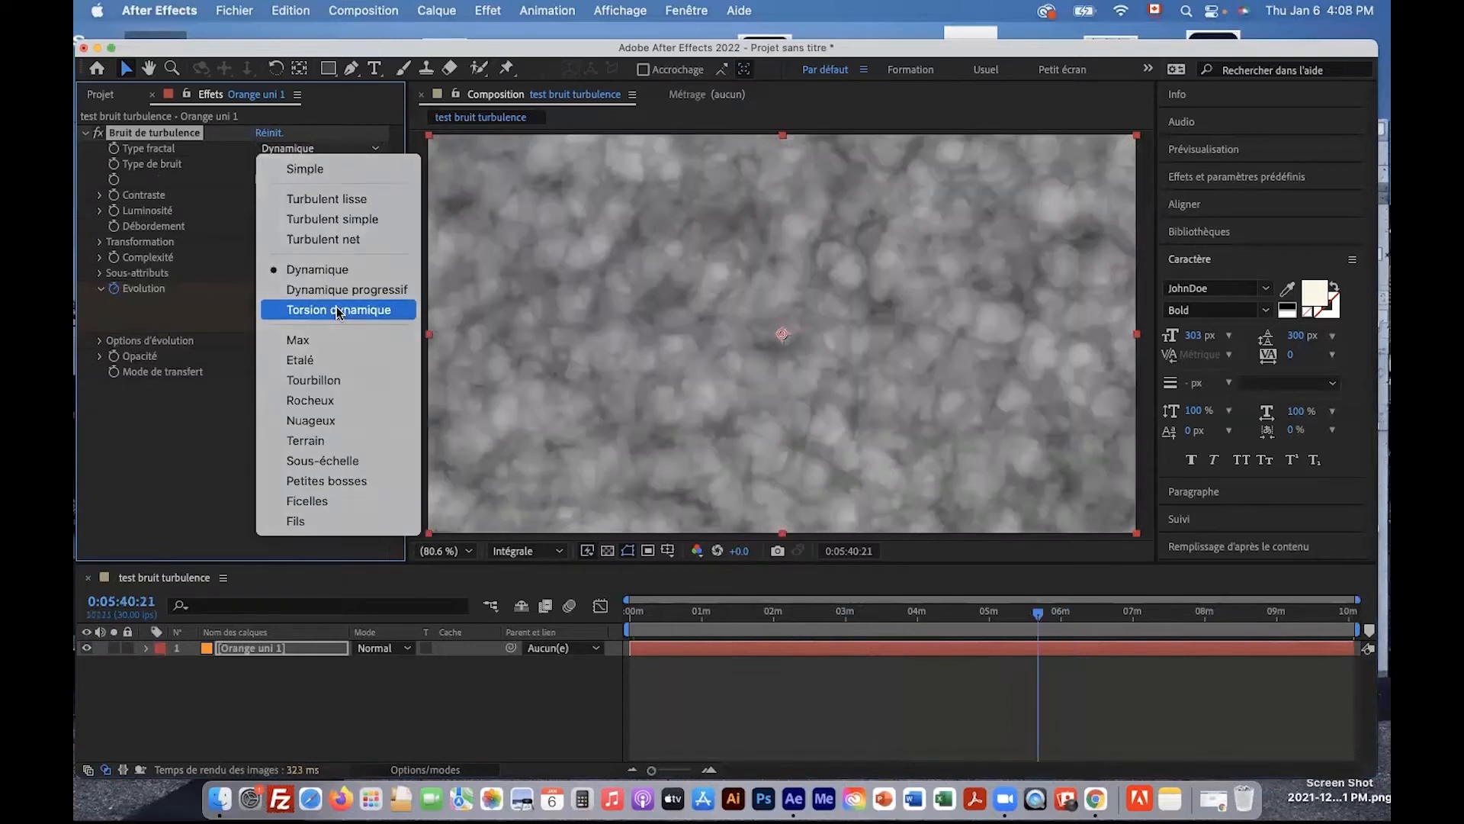
pyautogui.click(336, 310)
pyautogui.click(309, 146)
pyautogui.click(335, 359)
pyautogui.click(336, 149)
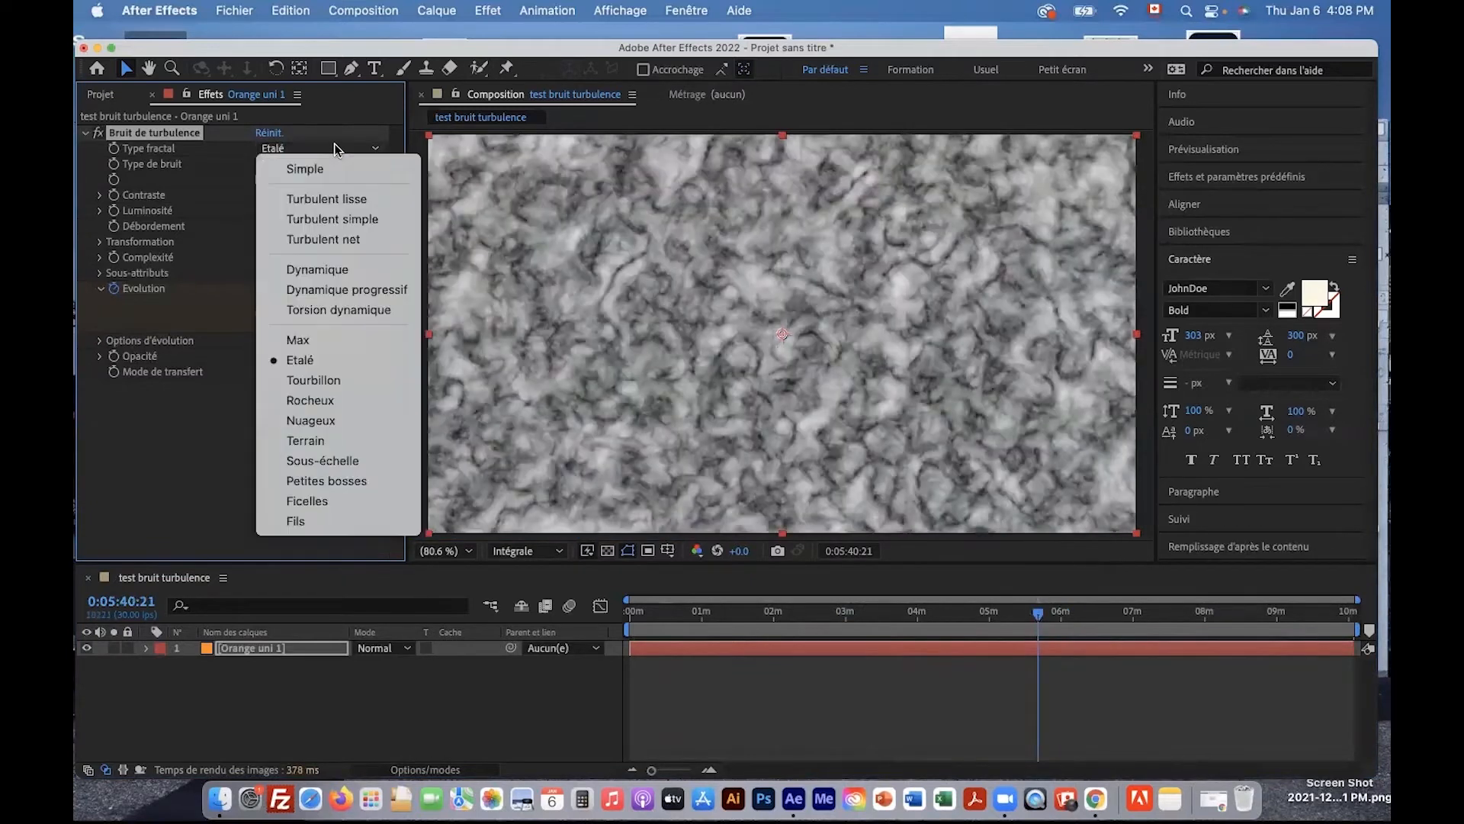
pyautogui.click(348, 400)
pyautogui.click(330, 149)
pyautogui.click(351, 440)
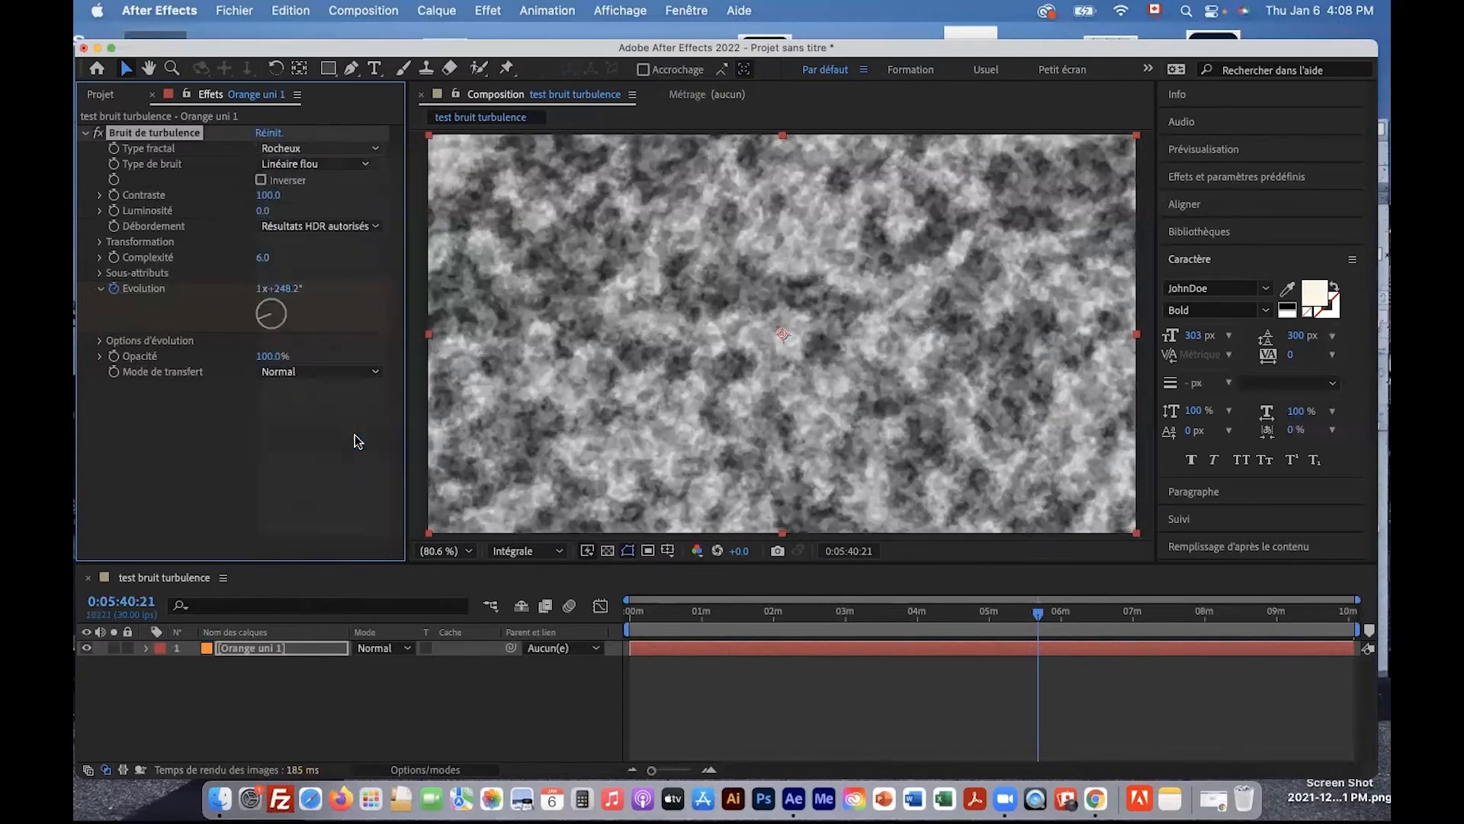
# Try the Petites bosses, Ficelles and Fils fractal types, scrubbing the timeline to compare their motion
pyautogui.click(367, 150)
pyautogui.click(328, 480)
pyautogui.click(336, 149)
pyautogui.click(346, 501)
pyautogui.moveTo(1038, 612); pyautogui.dragTo(831, 618)
pyautogui.click(335, 148)
pyautogui.click(337, 516)
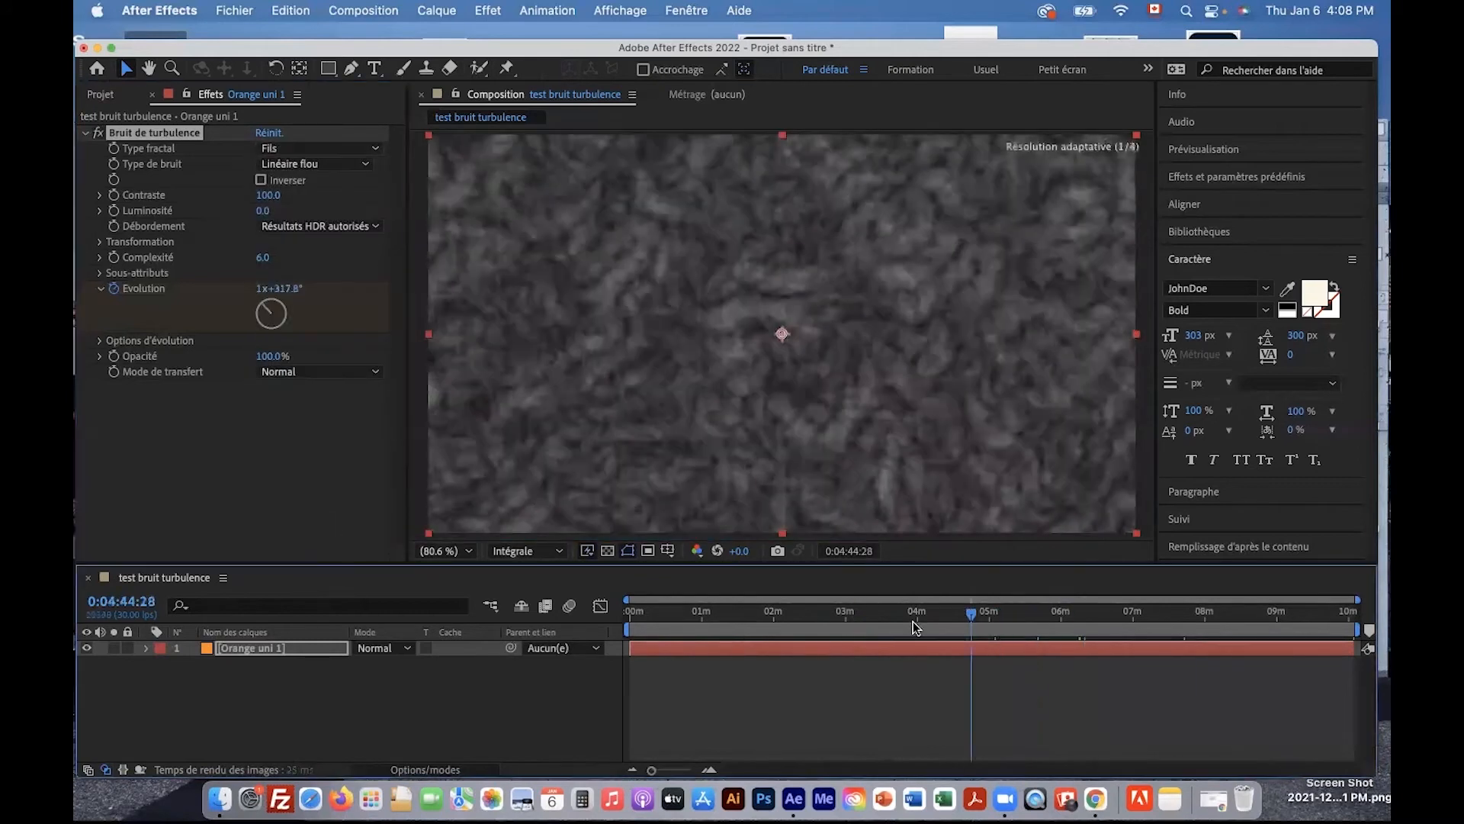
# Try the Sous-échelle, Rocheux and Max fractal types and scrub through the timeline
pyautogui.click(352, 151)
pyautogui.click(365, 461)
pyautogui.click(336, 149)
pyautogui.click(337, 401)
pyautogui.click(335, 148)
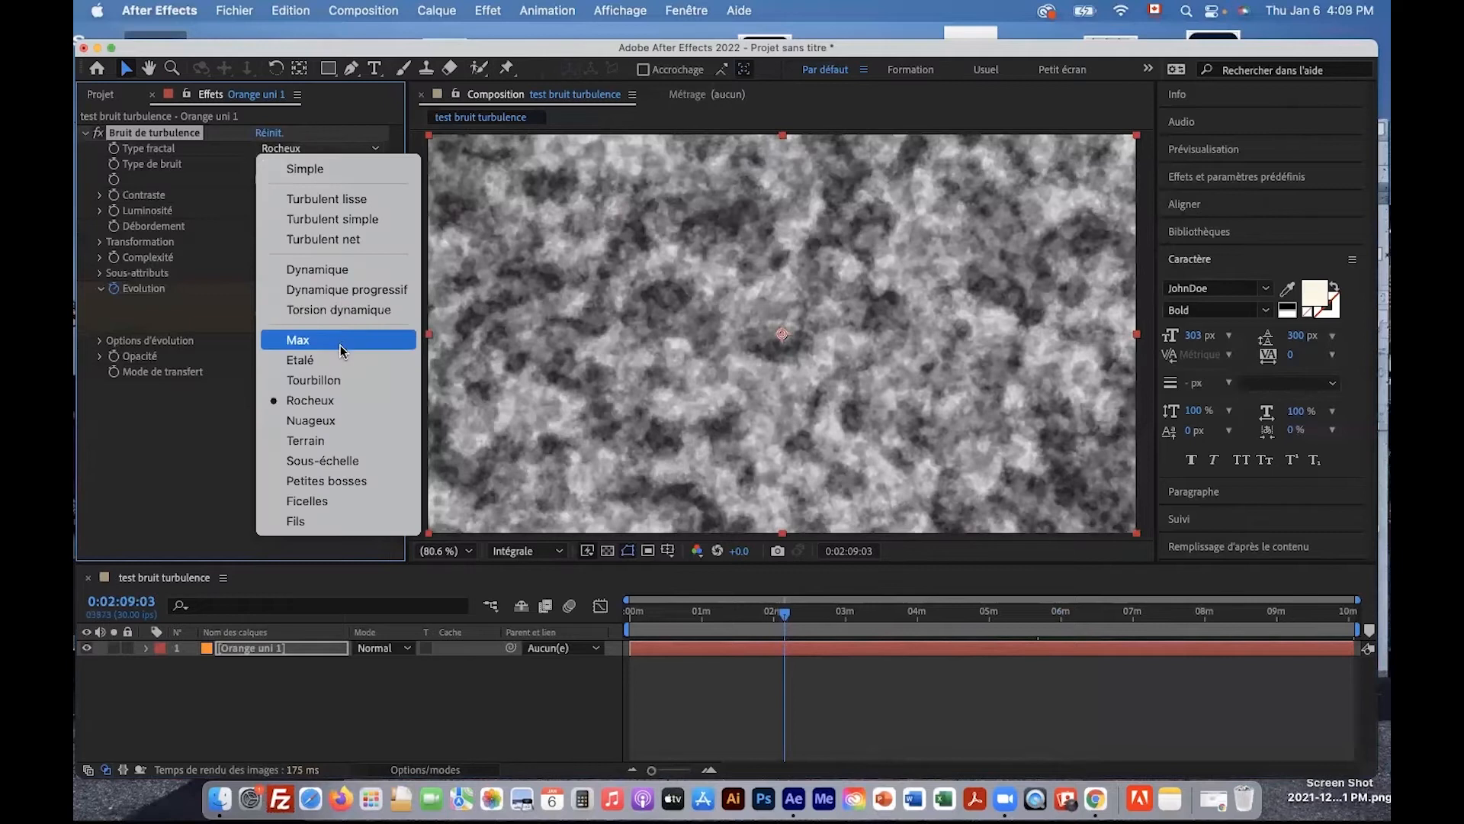
pyautogui.click(339, 341)
pyautogui.moveTo(754, 608); pyautogui.dragTo(939, 618)
# Set the turbulence noise's fractal type to Turbulent simple
pyautogui.click(335, 149)
pyautogui.click(340, 222)
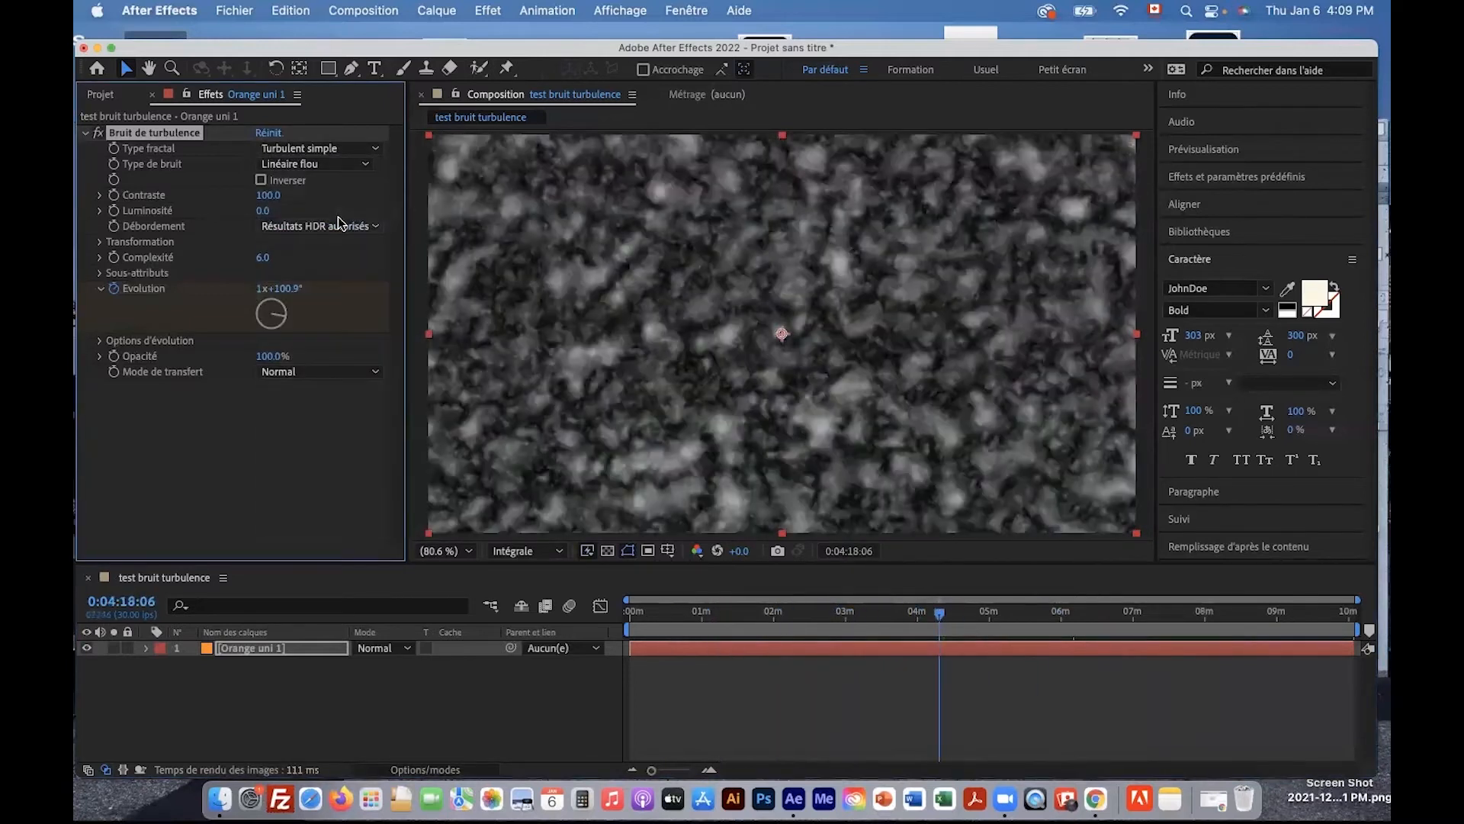
pyautogui.click(328, 148)
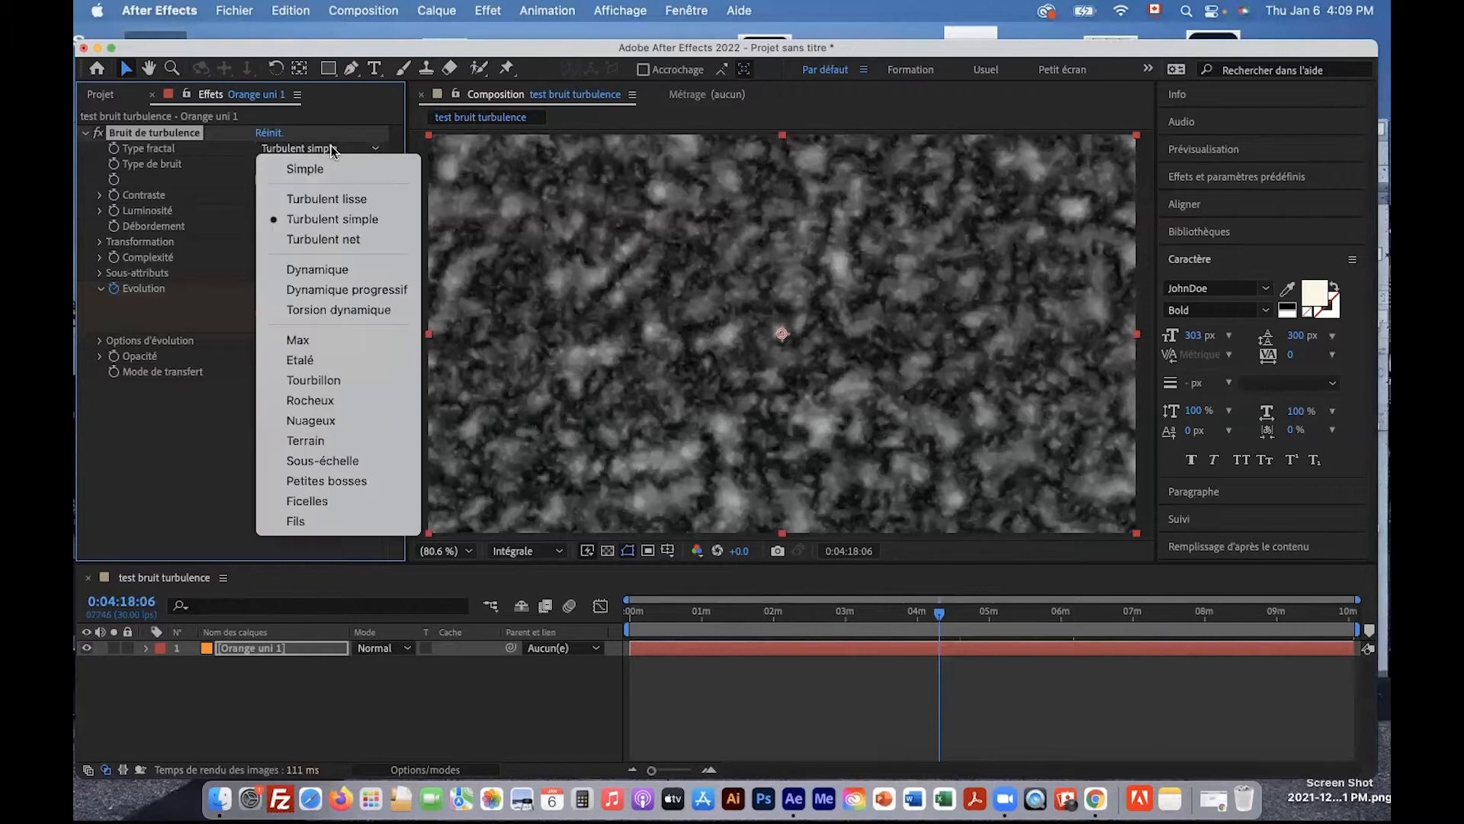
pyautogui.click(341, 218)
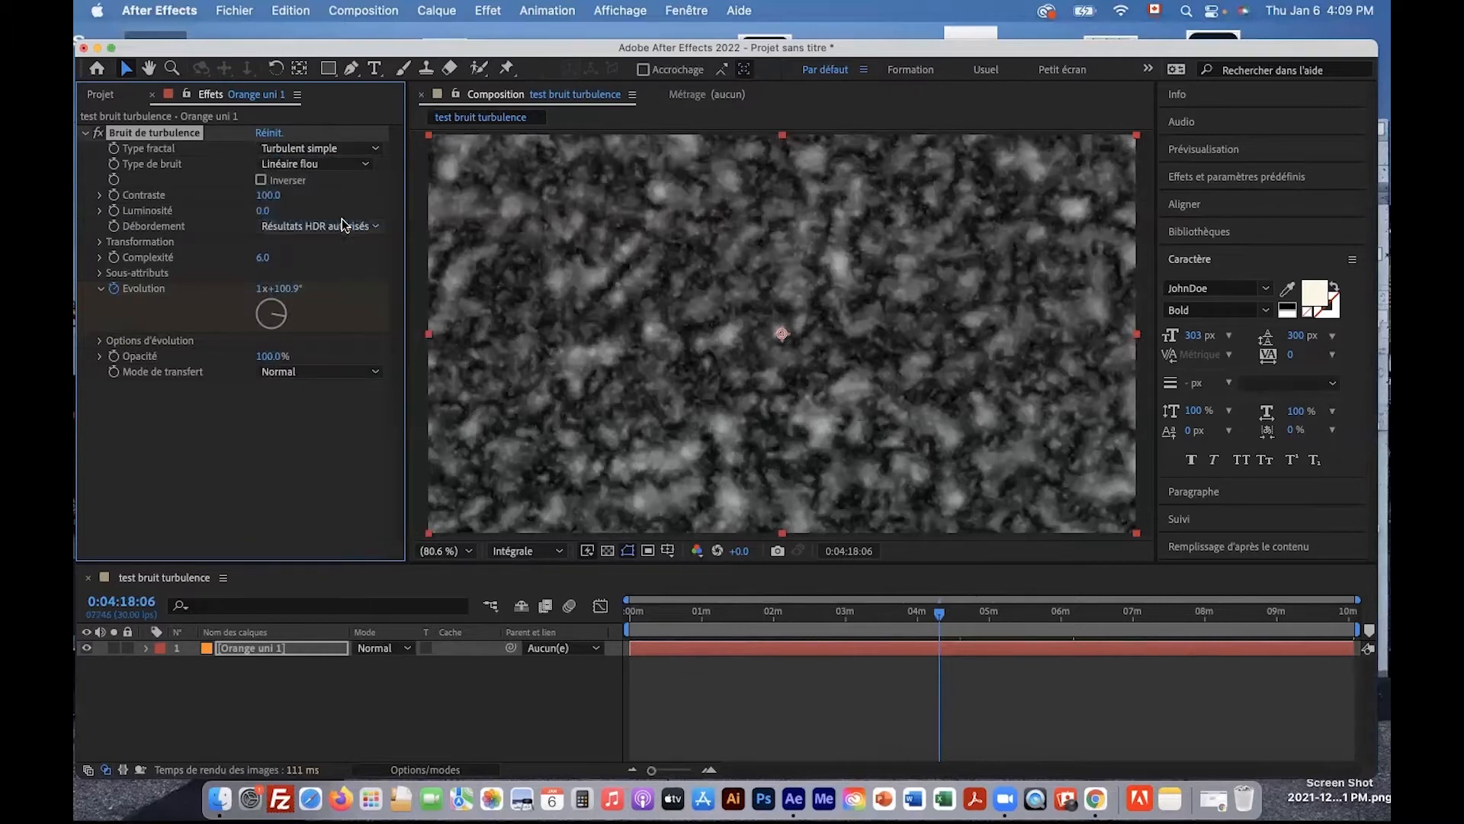
# Set the noise type to Bloc and scrub the timeline to preview it
pyautogui.click(314, 164)
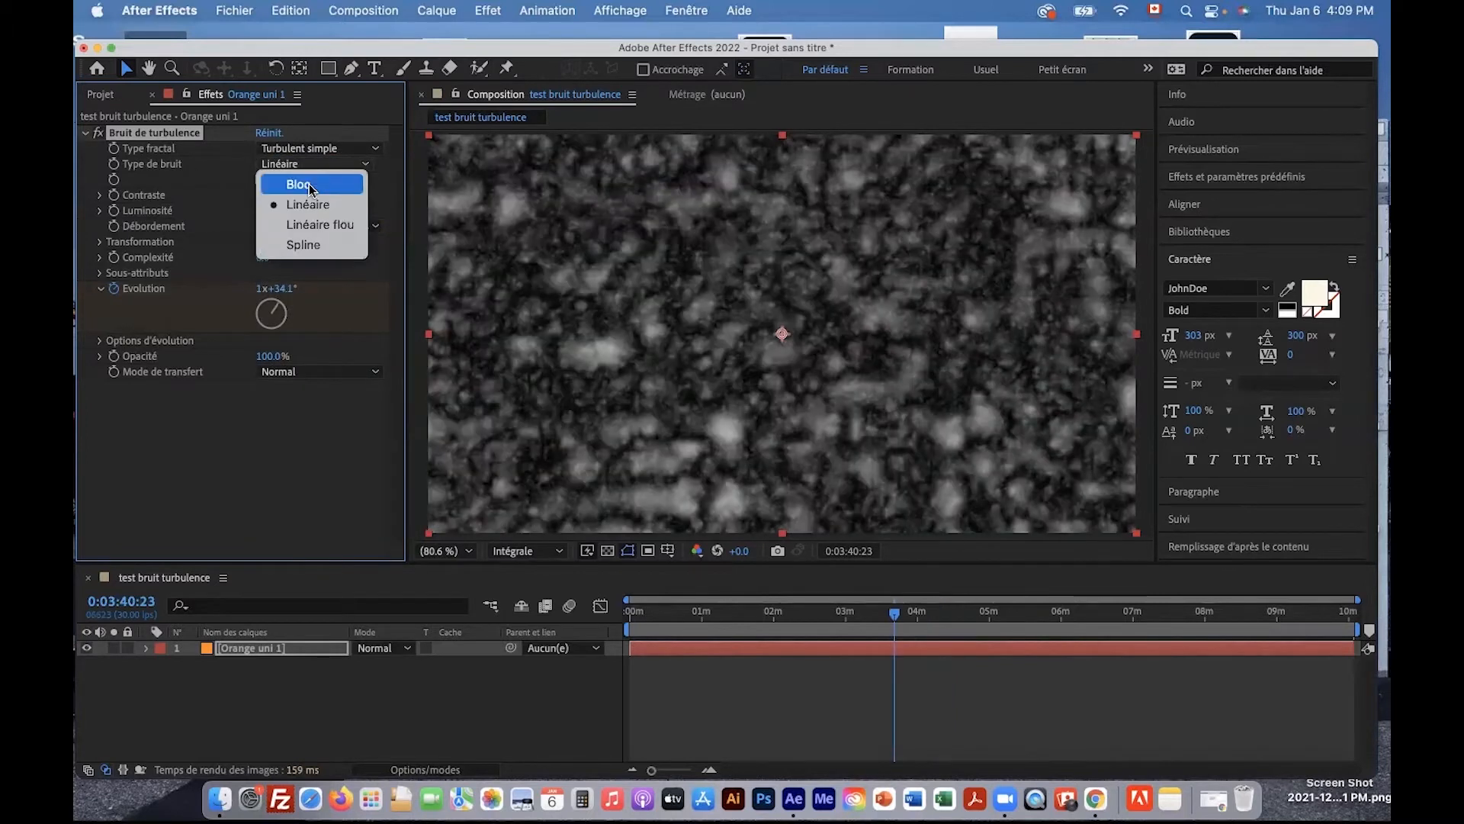
pyautogui.click(308, 185)
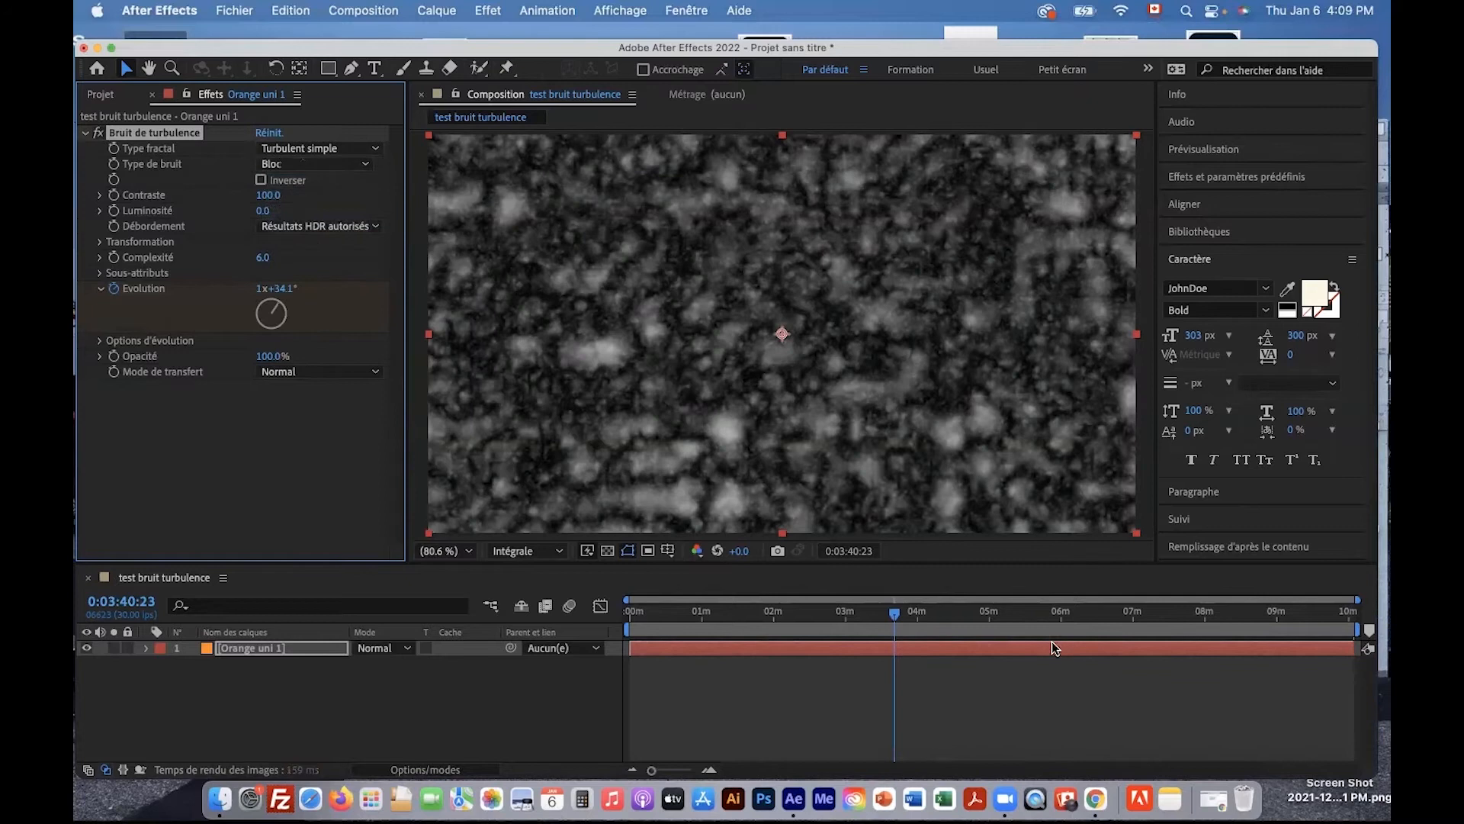
pyautogui.moveTo(904, 615); pyautogui.dragTo(824, 610)
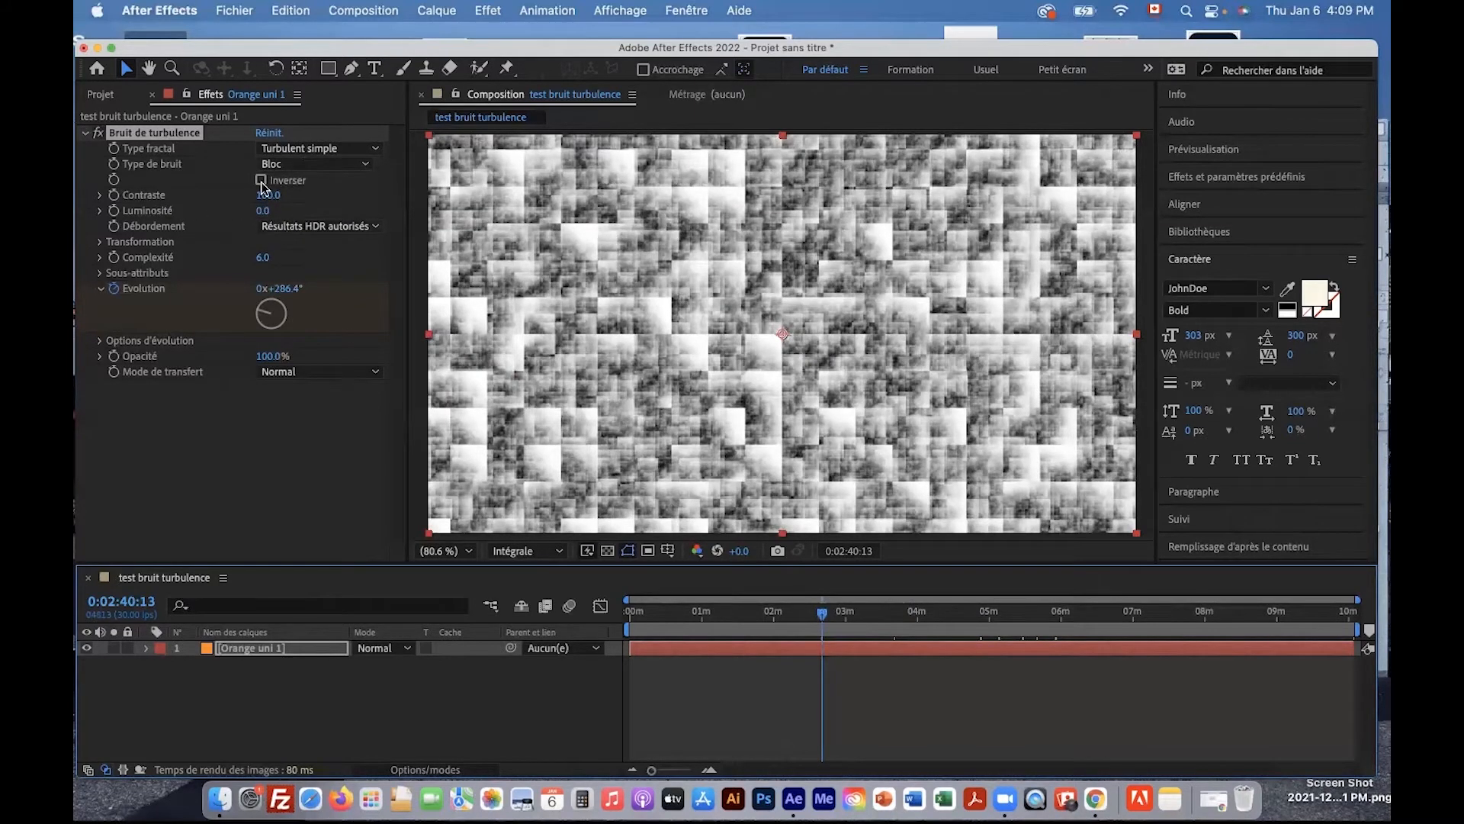
# Set the noise's Contraste to 103 and Luminosité to 4, and expand its Transformation settings
pyautogui.moveTo(266, 202)
pyautogui.mouseDown()
pyautogui.moveTo(289, 211)
pyautogui.moveTo(267, 212)
pyautogui.mouseUp()
pyautogui.click(100, 243)
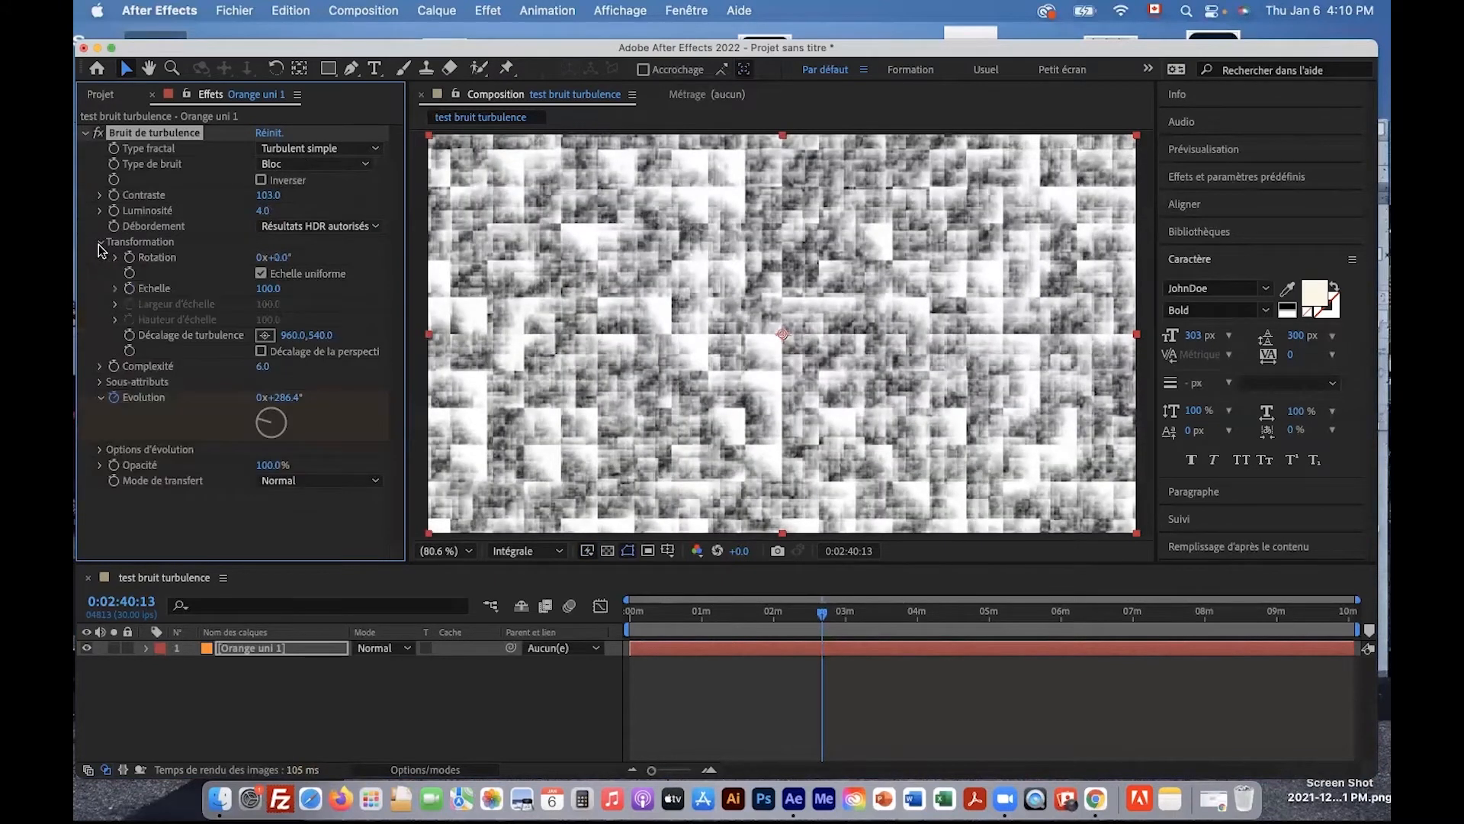
# Set the noise's Rotation to 30° and its Echelle to 140.6 in the Transformation settings
pyautogui.moveTo(274, 257); pyautogui.dragTo(315, 259)
pyautogui.moveTo(173, 313); pyautogui.dragTo(192, 315)
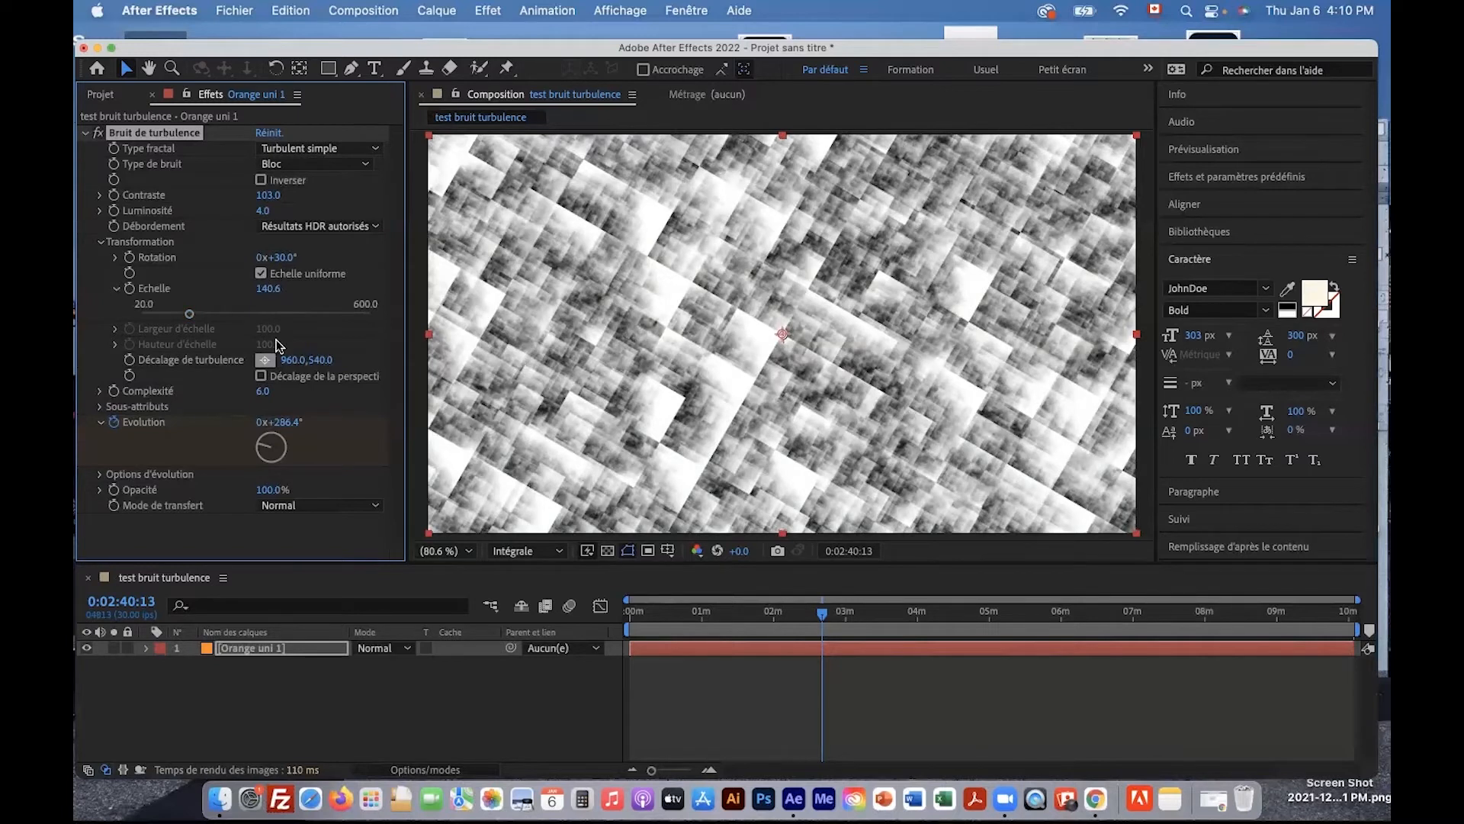
# Turn off Echelle uniforme, stretch the noise to Largeur d'échelle 381.9 and Hauteur d'échelle 38.6, and set Complexité to 3.8
pyautogui.click(262, 274)
pyautogui.moveTo(189, 331); pyautogui.dragTo(292, 340)
pyautogui.moveTo(173, 370)
pyautogui.mouseDown()
pyautogui.moveTo(135, 374)
pyautogui.moveTo(149, 371)
pyautogui.mouseUp()
pyautogui.moveTo(262, 416); pyautogui.dragTo(180, 415)
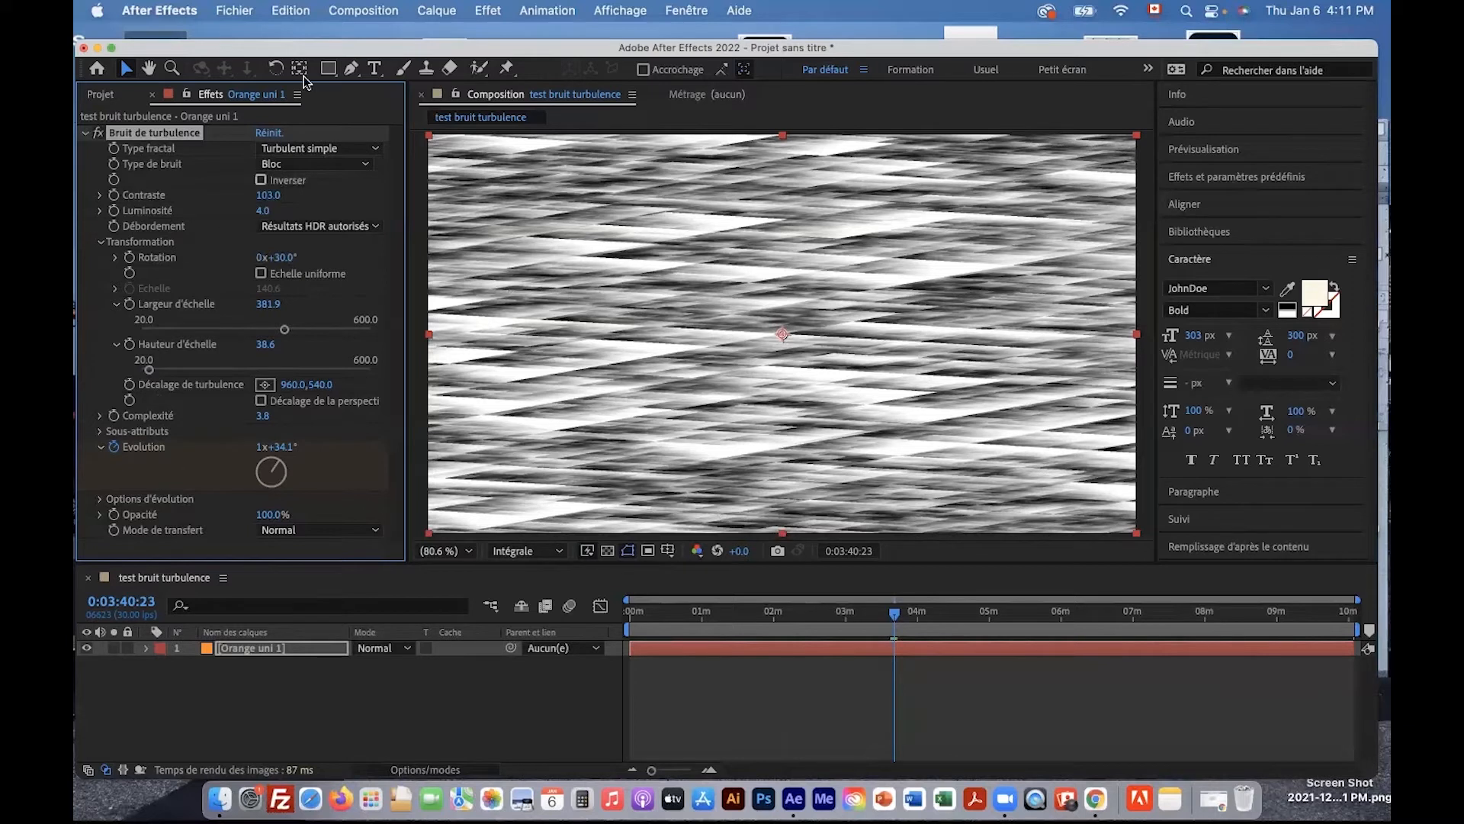
# Reset the Contraste, Luminosité and Rotation properties of the noise individually to their default values
pyautogui.rightClick(145, 195)
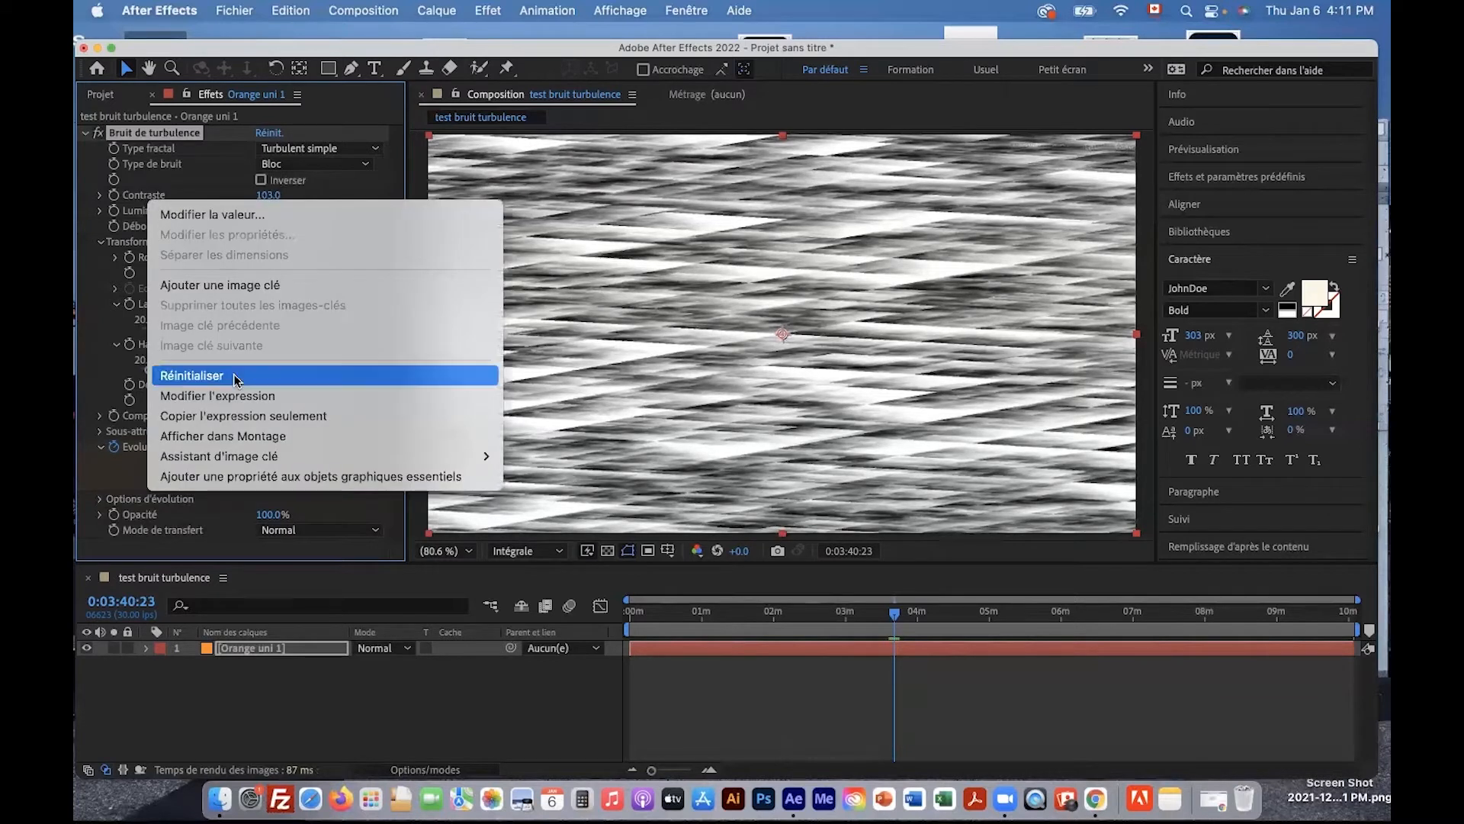
pyautogui.click(233, 380)
pyautogui.rightClick(135, 209)
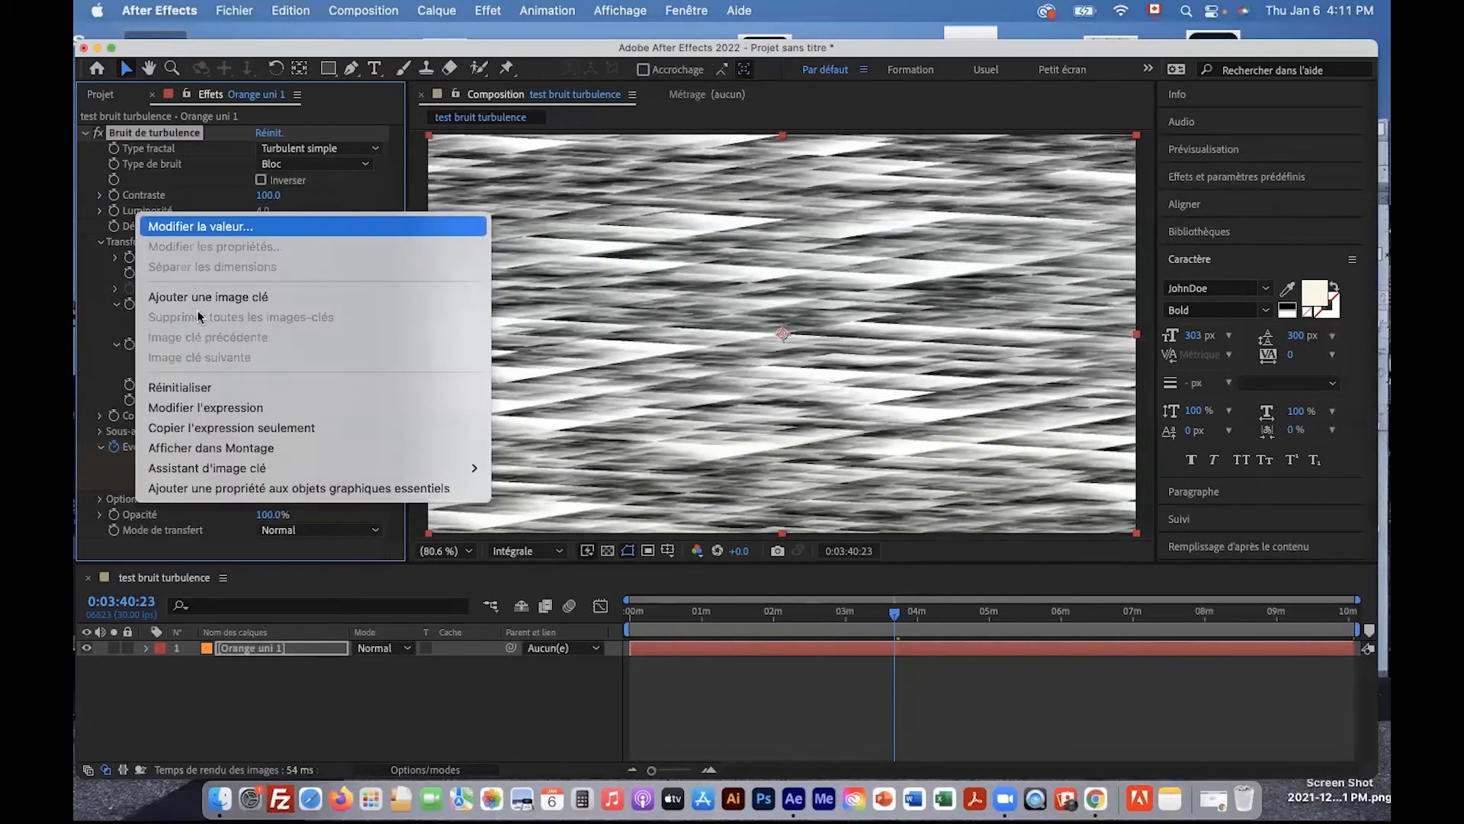
pyautogui.click(205, 389)
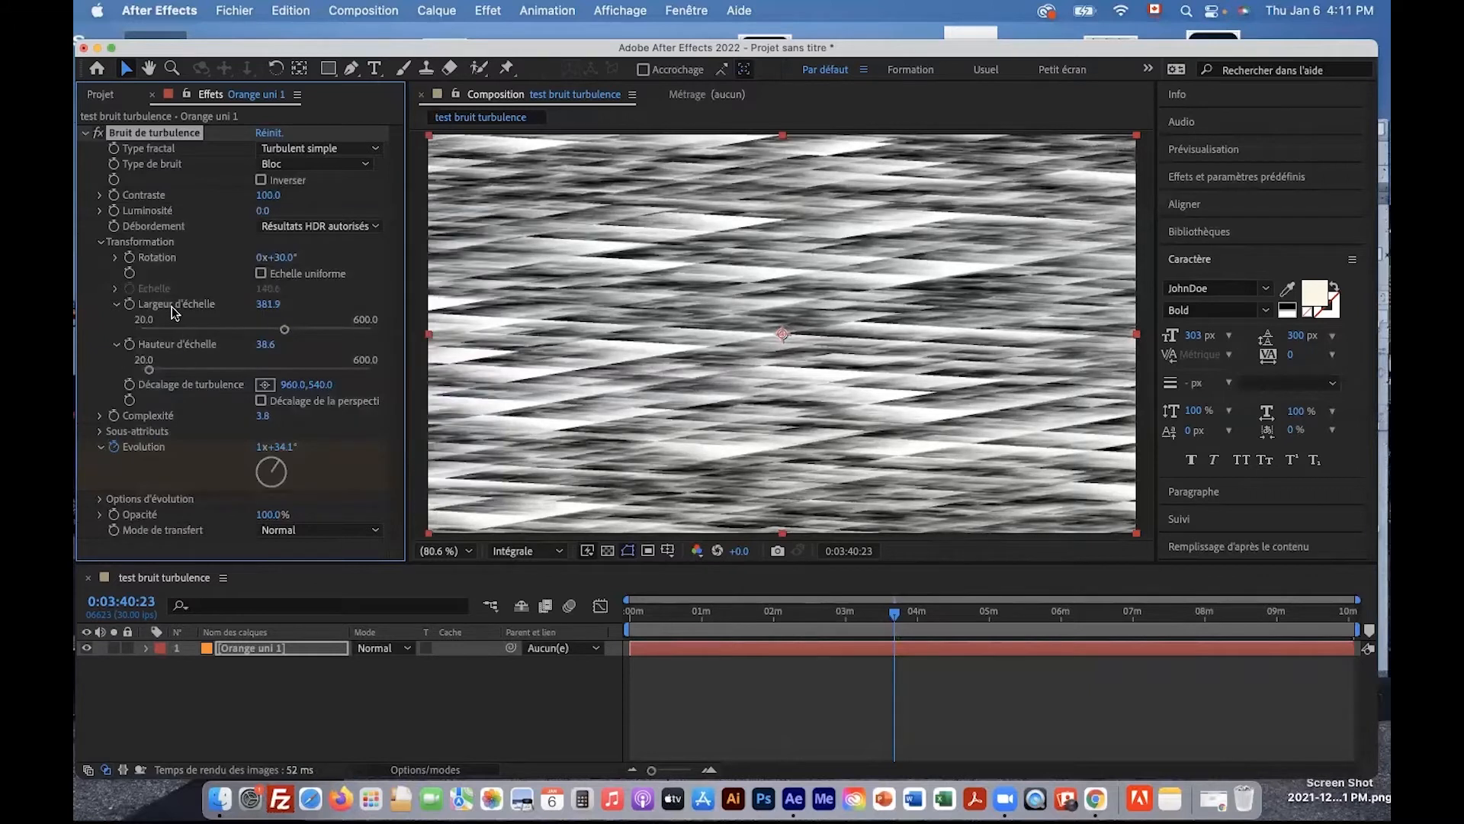
pyautogui.rightClick(155, 258)
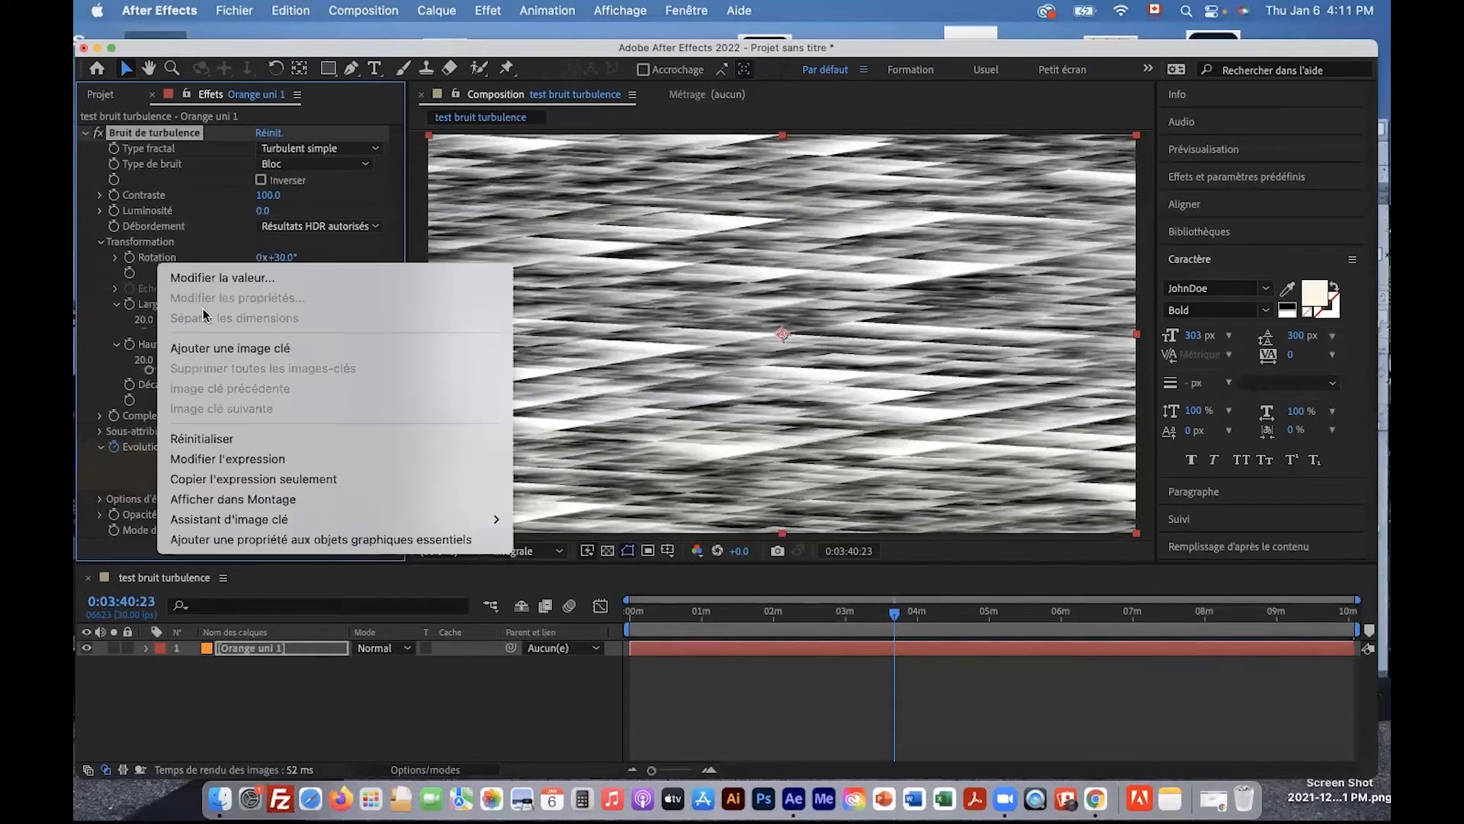
pyautogui.click(239, 436)
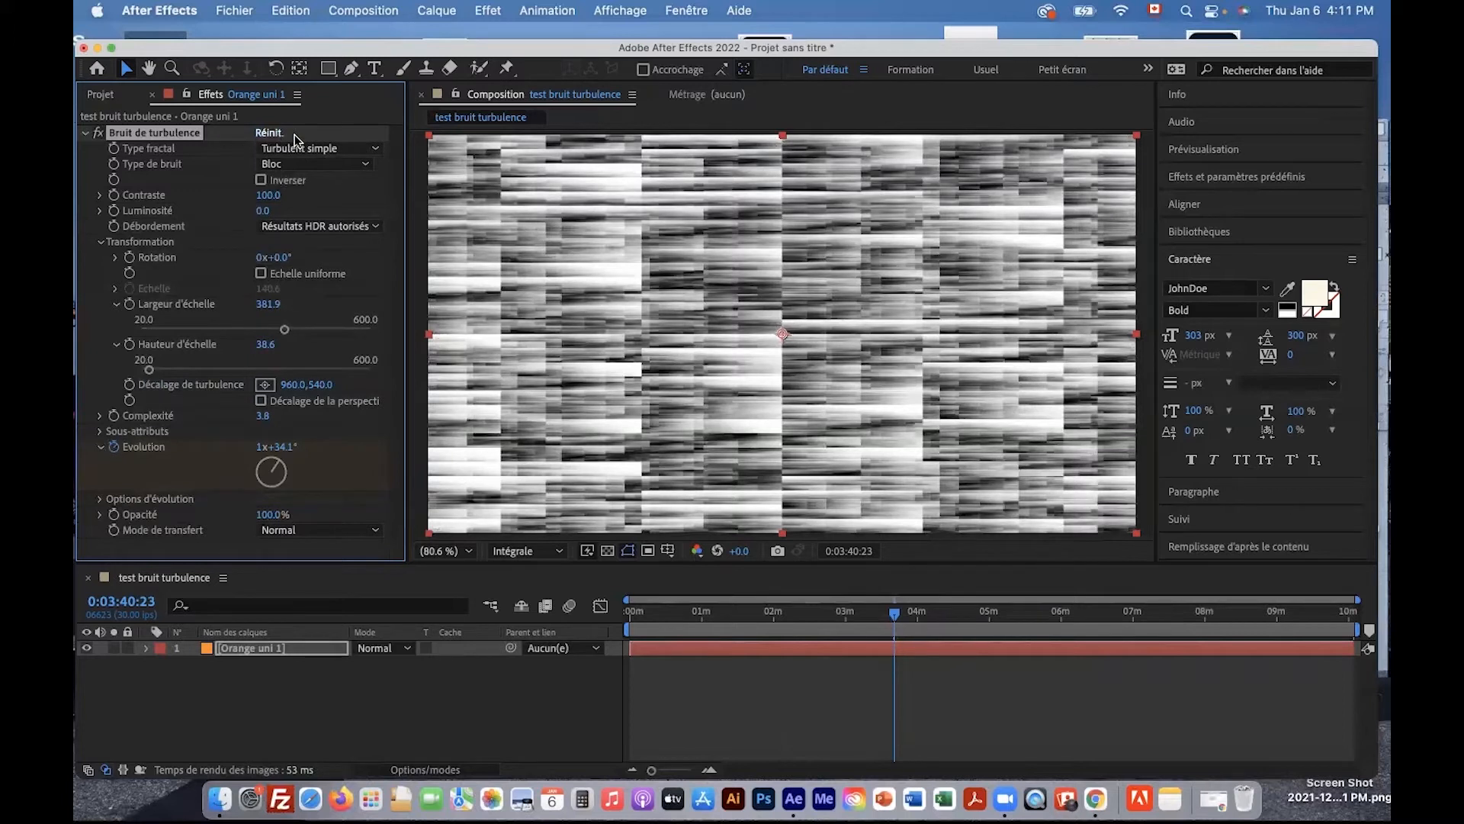
# Reset the whole Bruit de turbulence effect and set its Type fractal to Turbulent simple
pyautogui.click(273, 133)
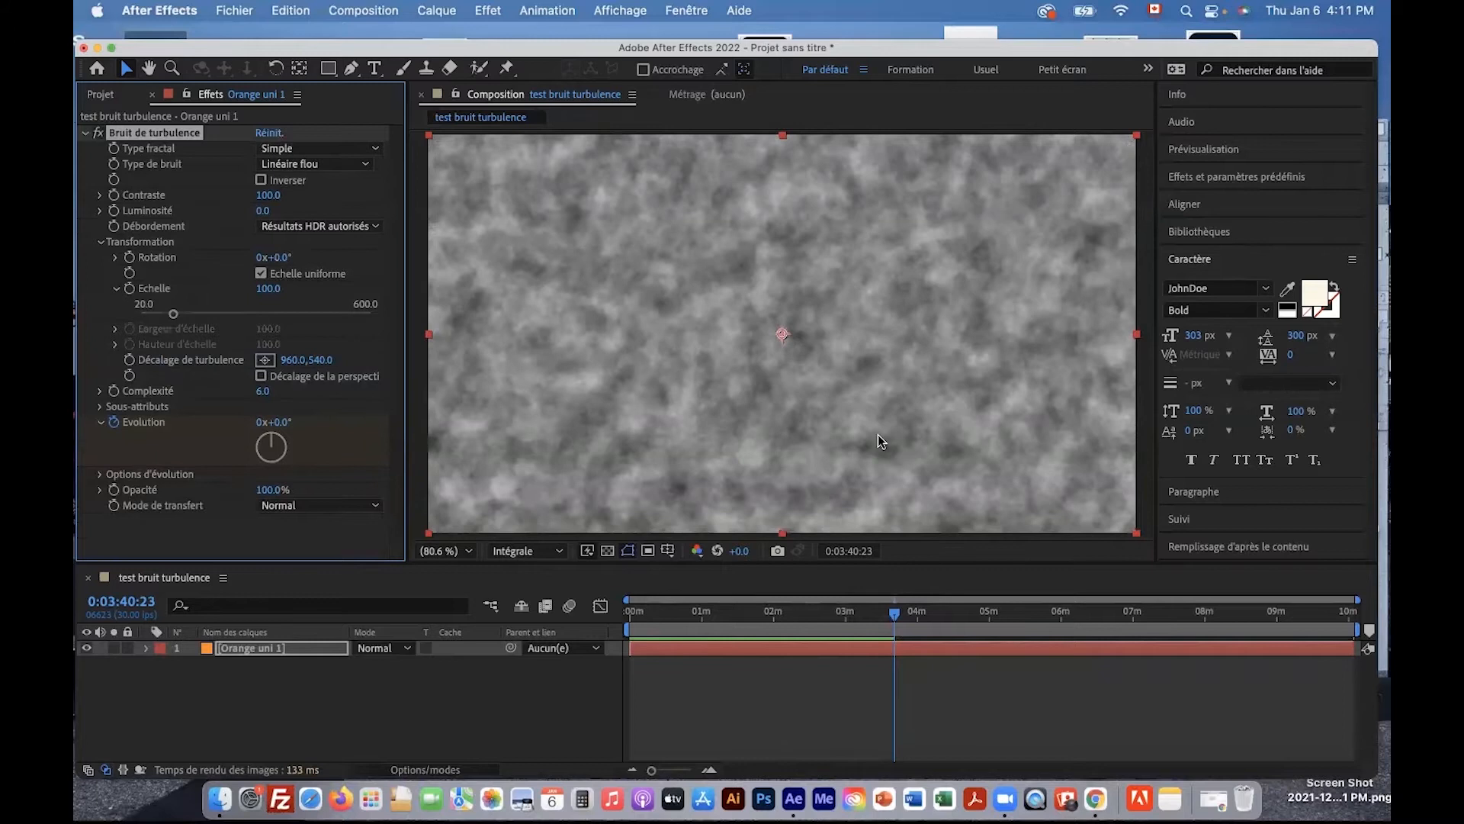
pyautogui.click(318, 148)
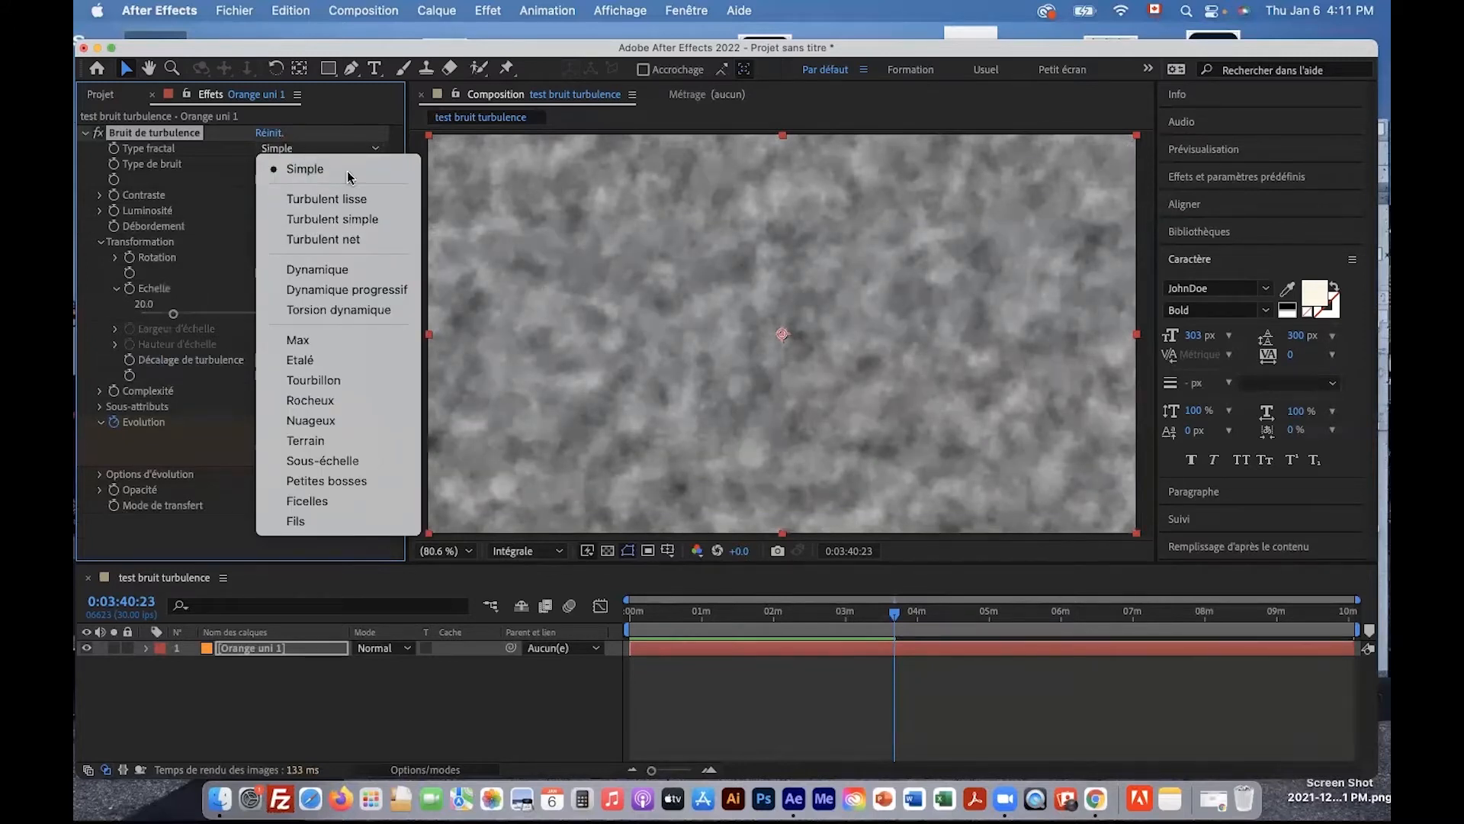
pyautogui.click(374, 219)
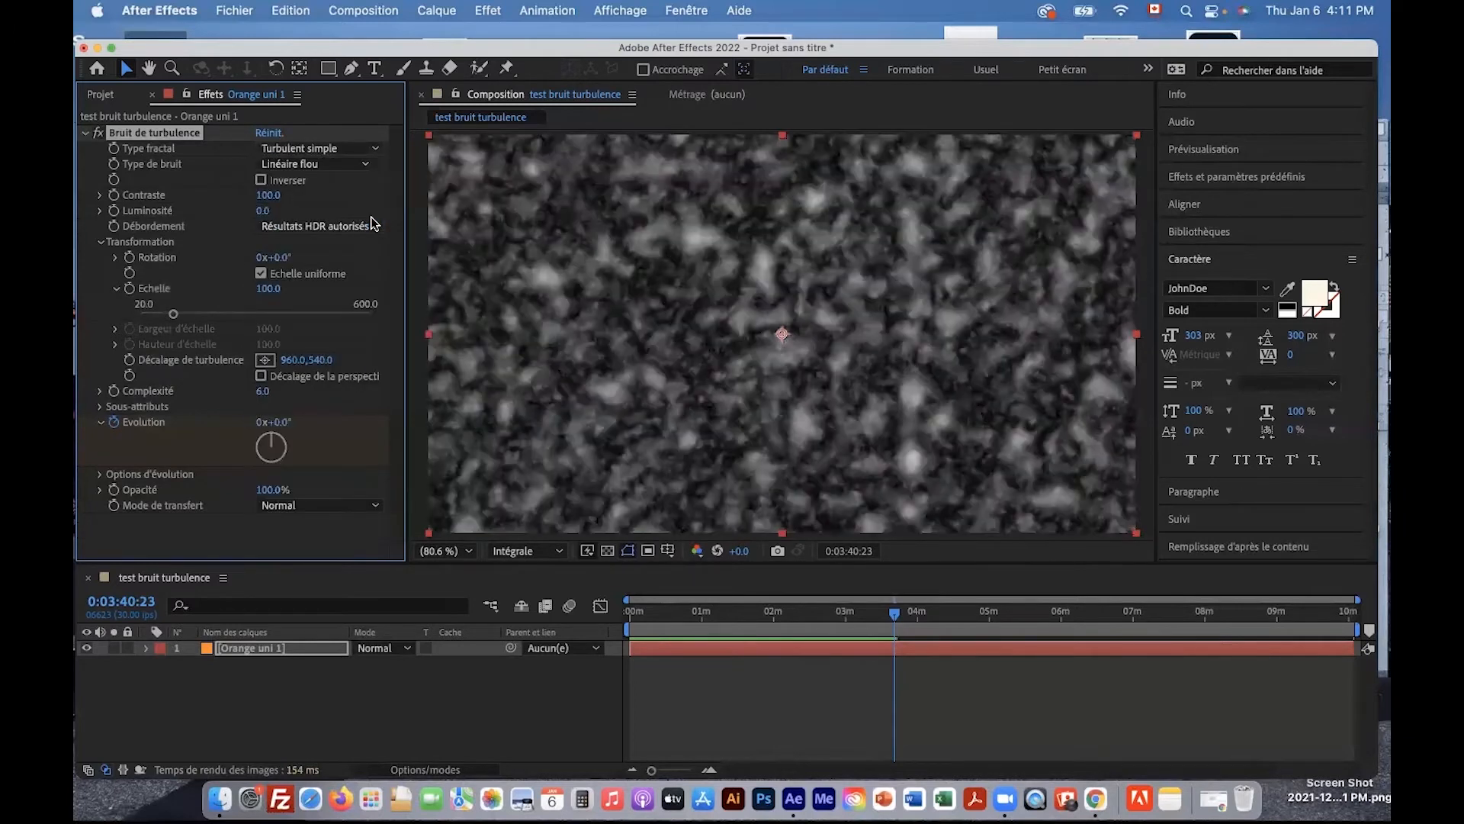
# Set the noise's Contraste to 127 and Echelle to 150, and scrub the timeline to preview it
pyautogui.moveTo(271, 194); pyautogui.dragTo(289, 192)
pyautogui.moveTo(269, 289); pyautogui.dragTo(304, 288)
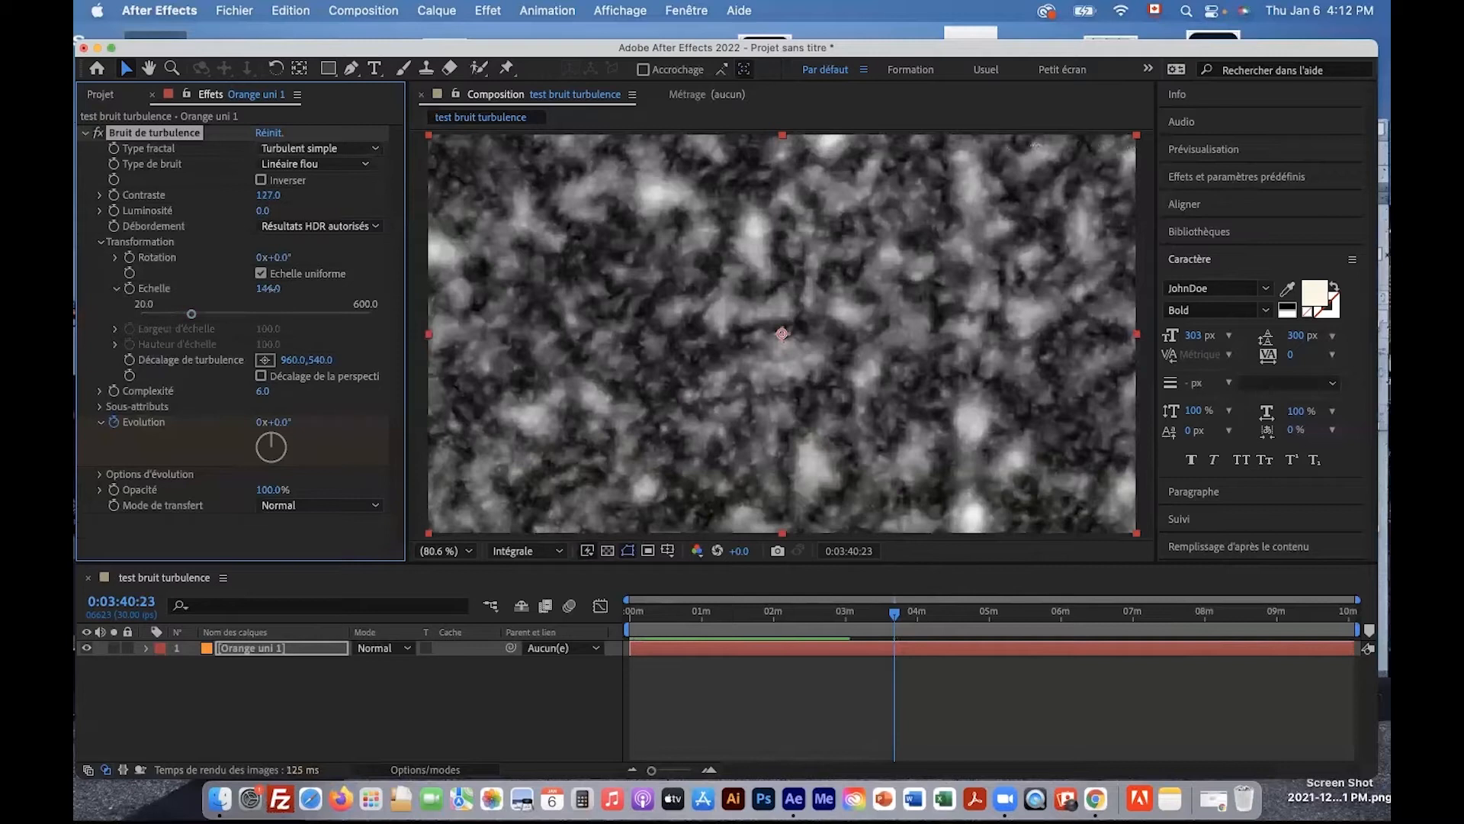
pyautogui.moveTo(269, 288); pyautogui.dragTo(272, 288)
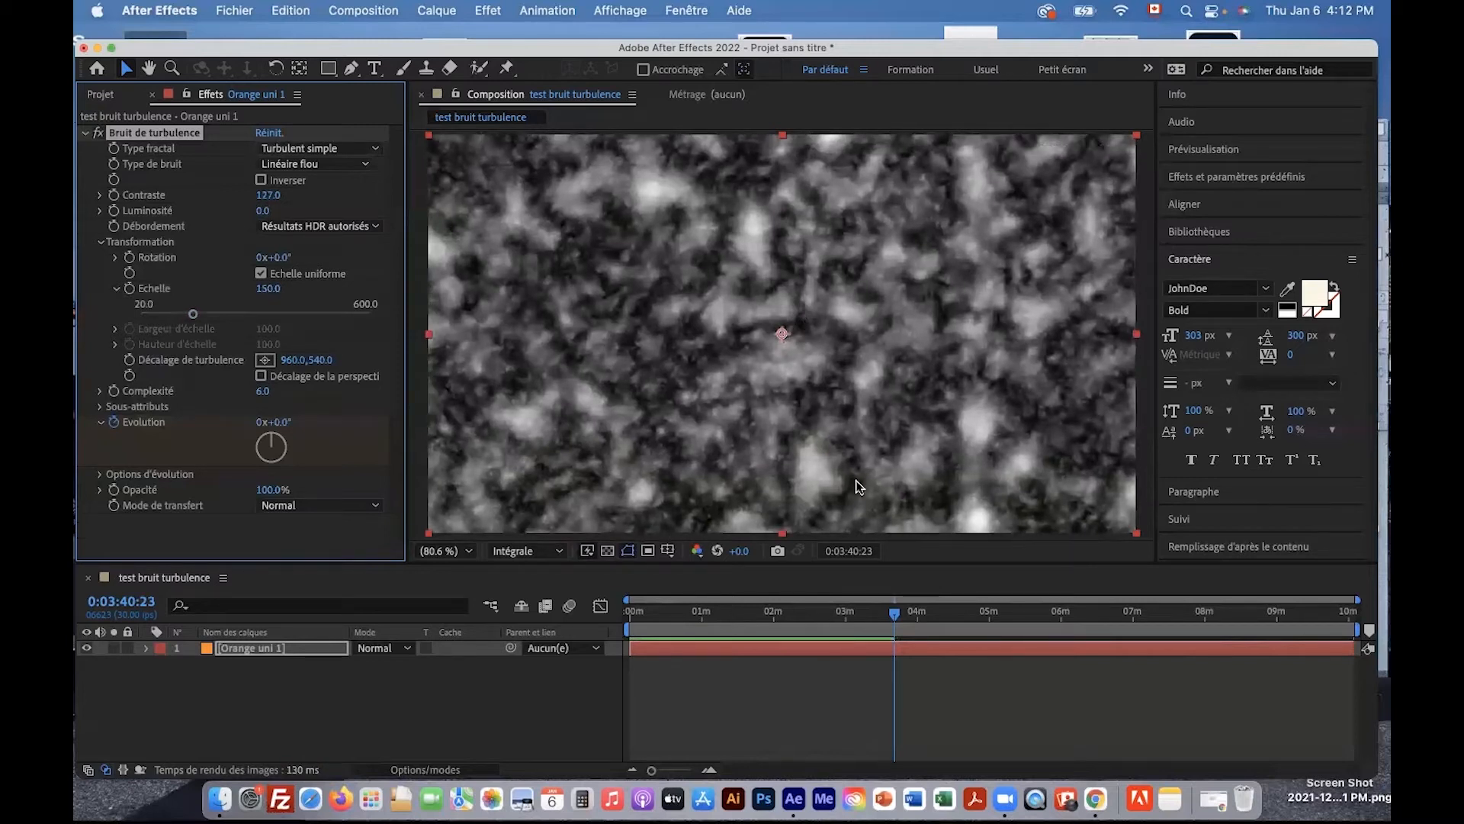
pyautogui.moveTo(894, 615); pyautogui.dragTo(1169, 654)
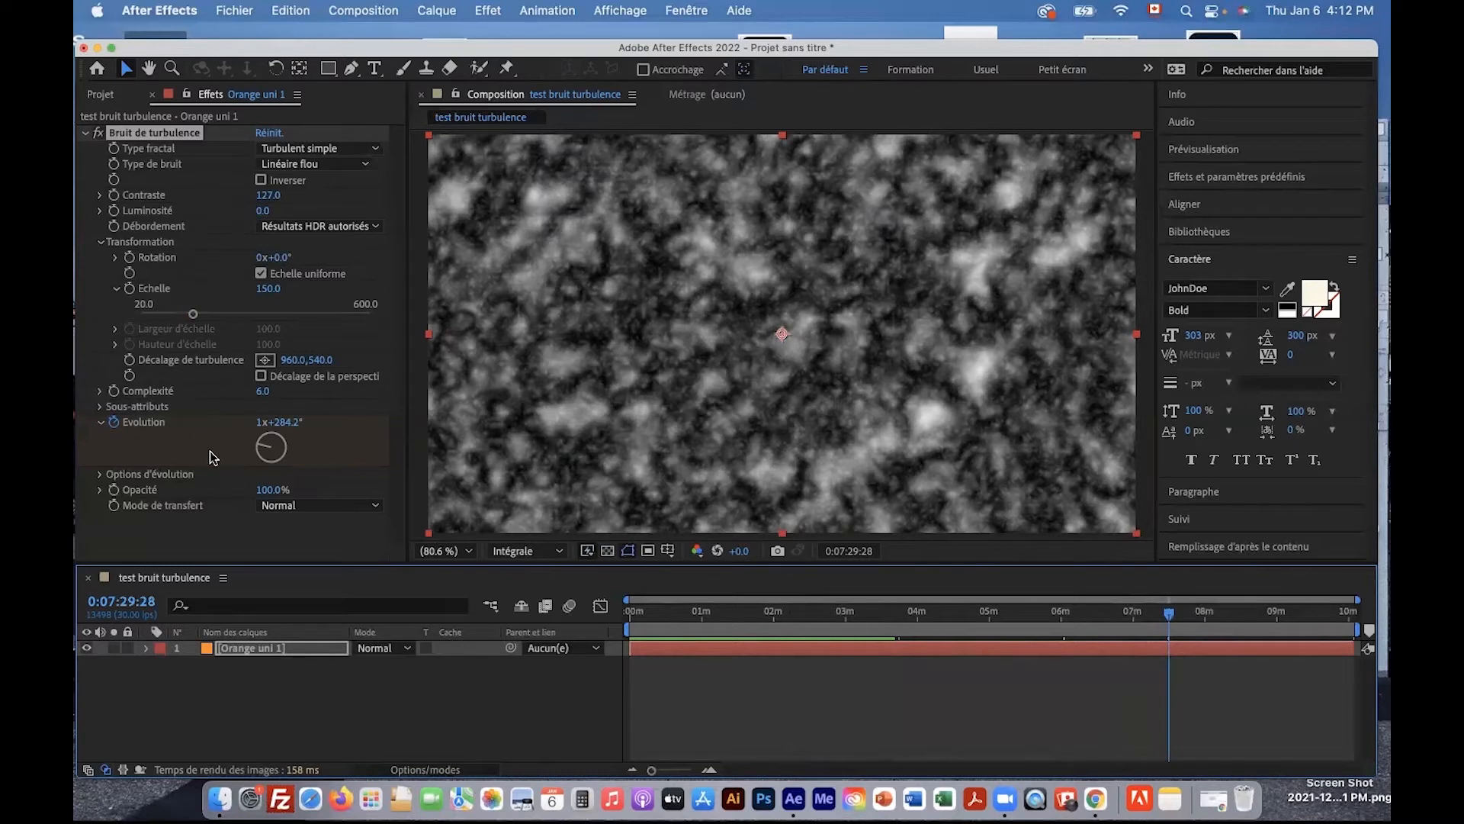
# Reveal the keyframes of the Orange uni 1 layer, delete the middle Evolution keyframe and preview the animation
pyautogui.moveTo(317, 495); pyautogui.dragTo(317, 458)
pyautogui.click(313, 543)
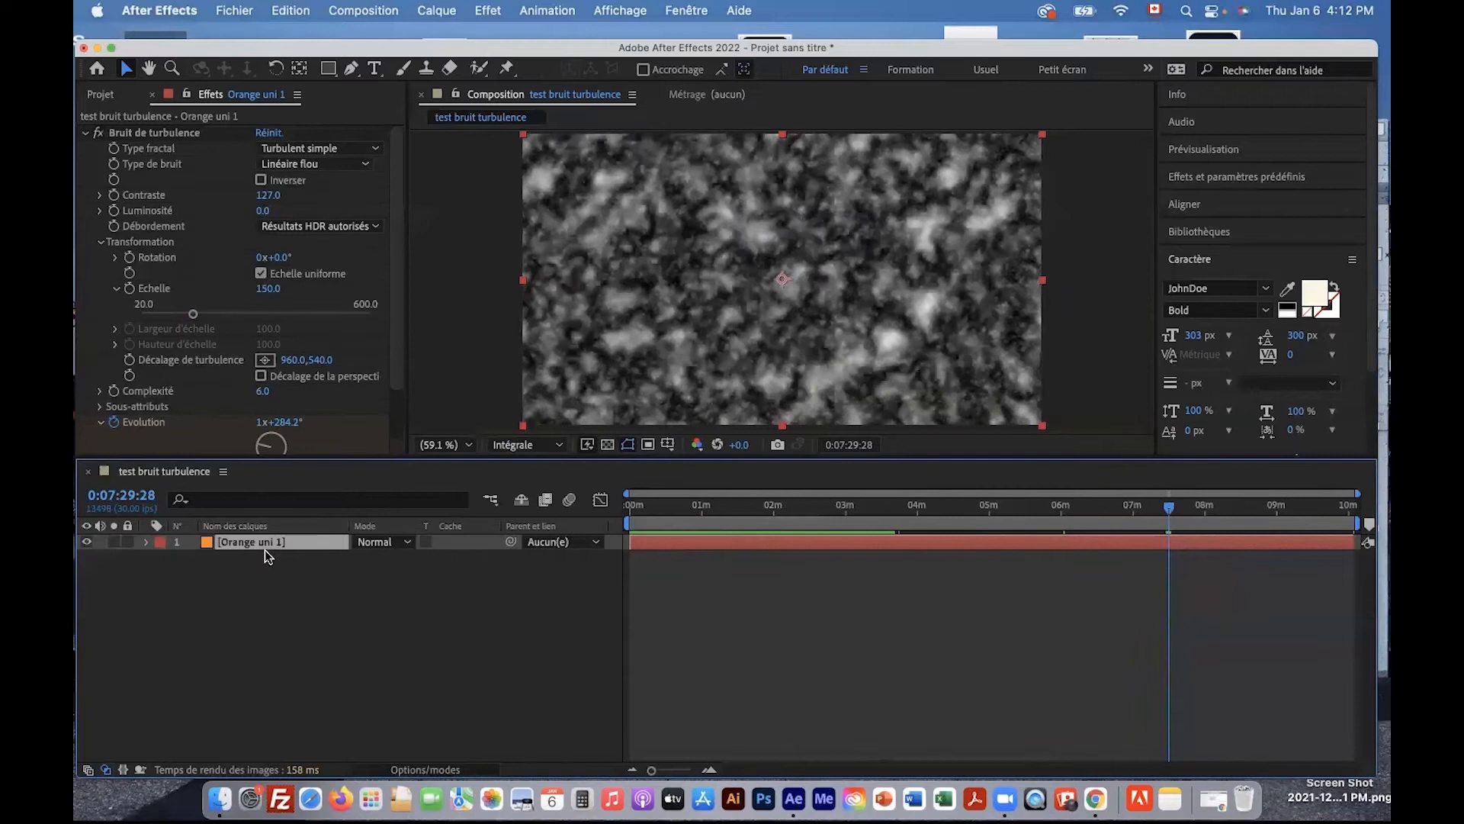
pyautogui.press('u')
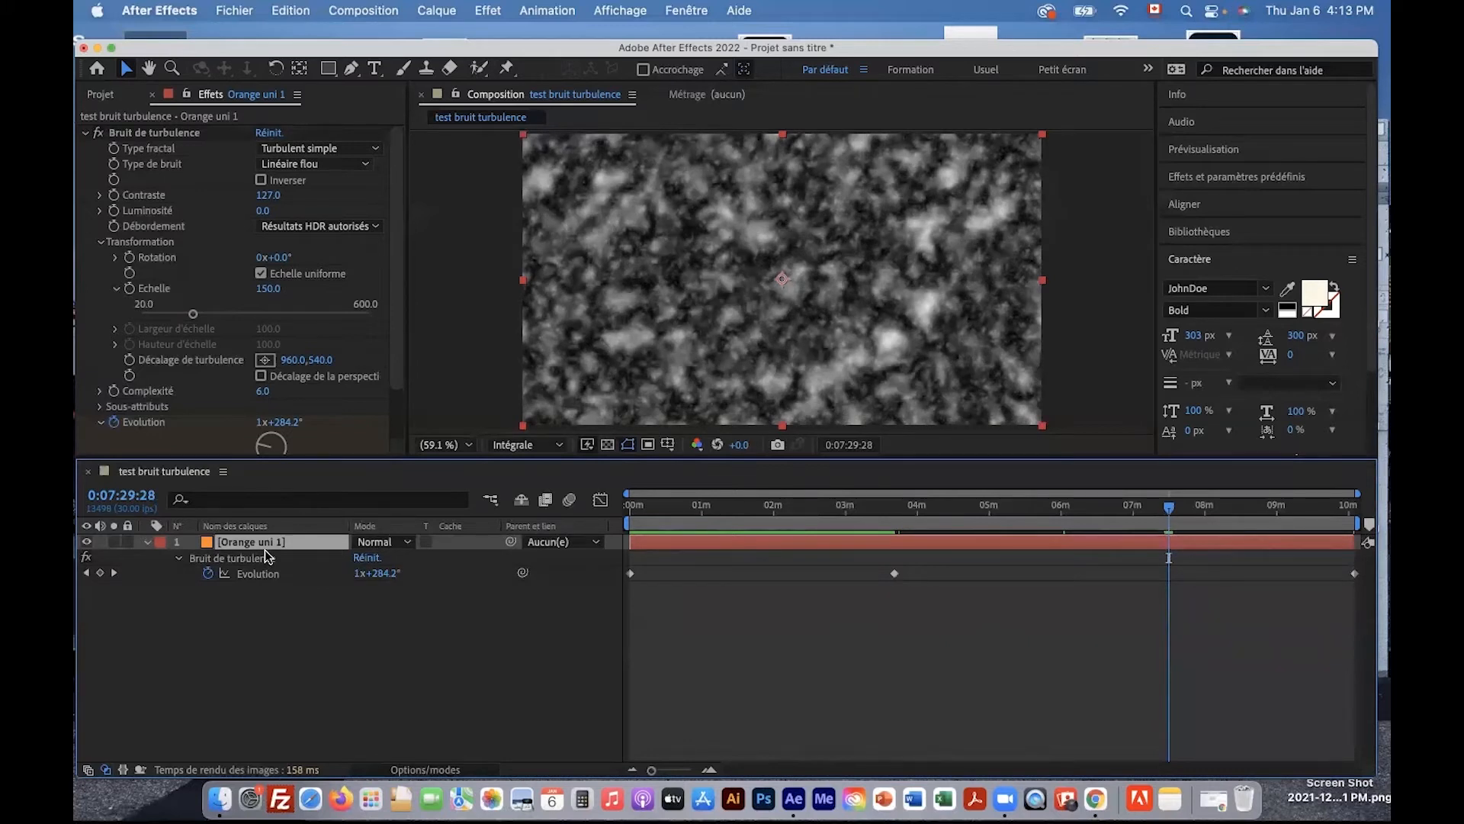
pyautogui.click(276, 576)
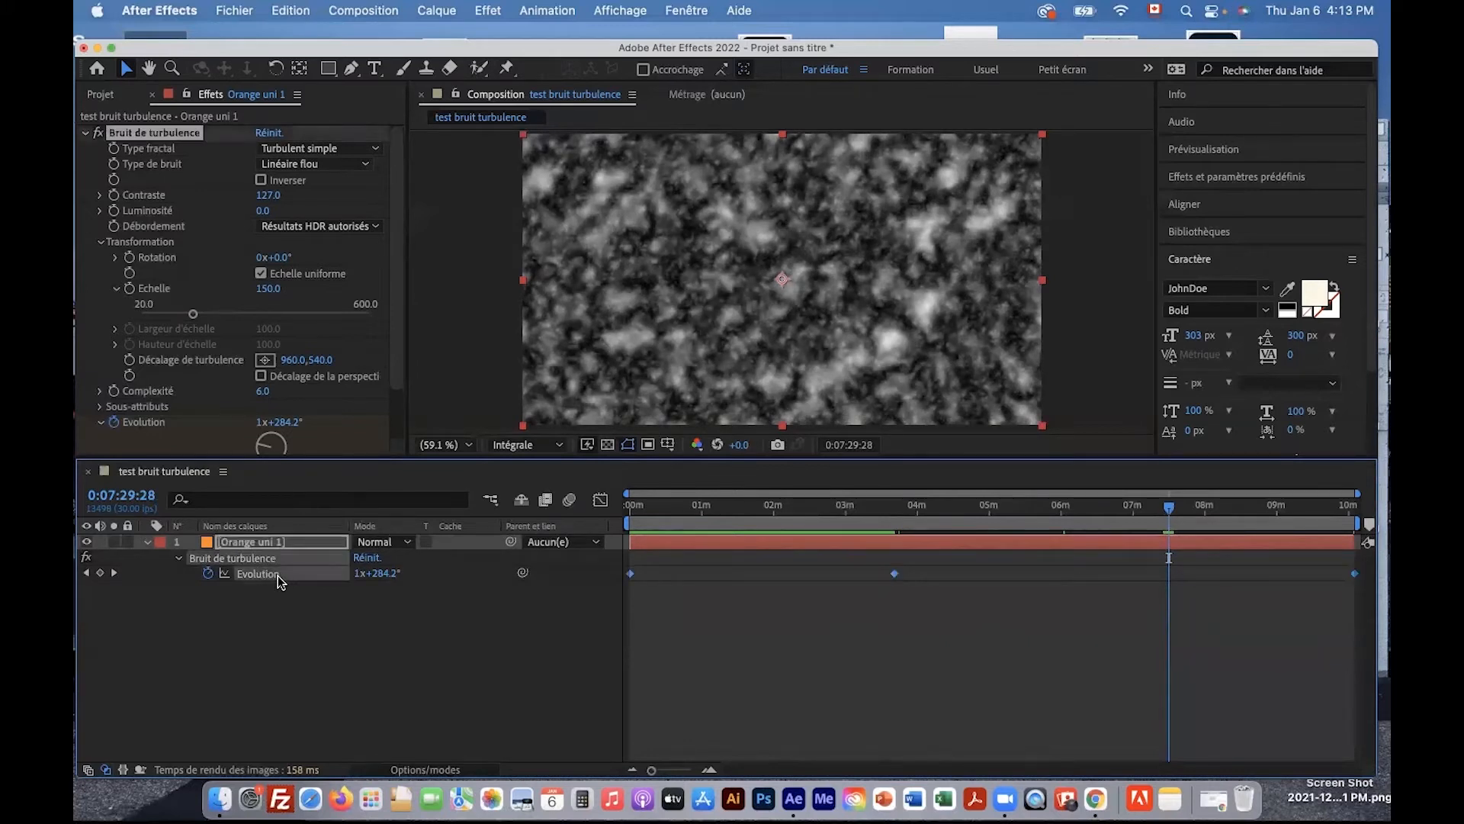
pyautogui.click(898, 578)
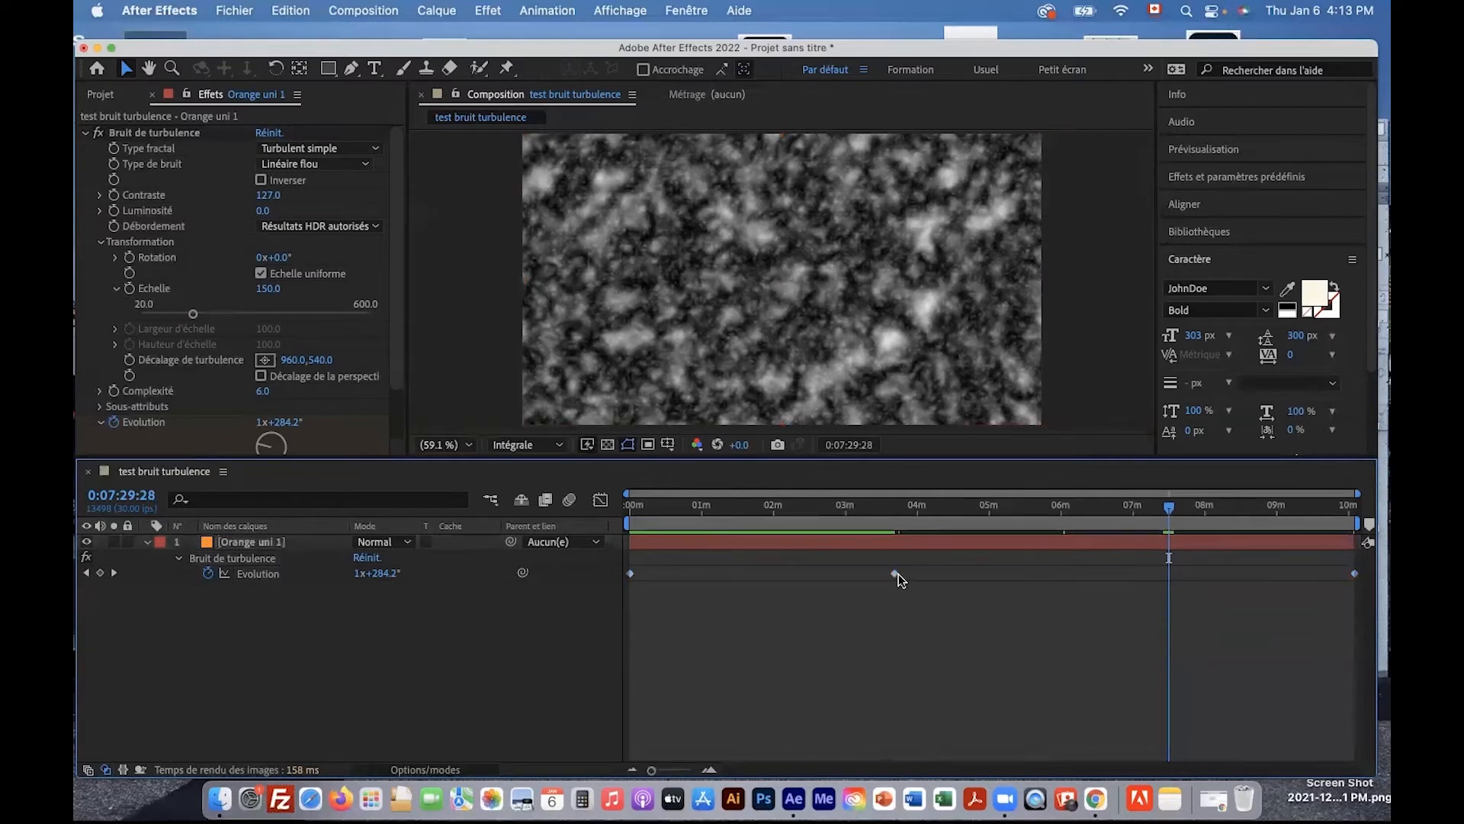
pyautogui.click(895, 573)
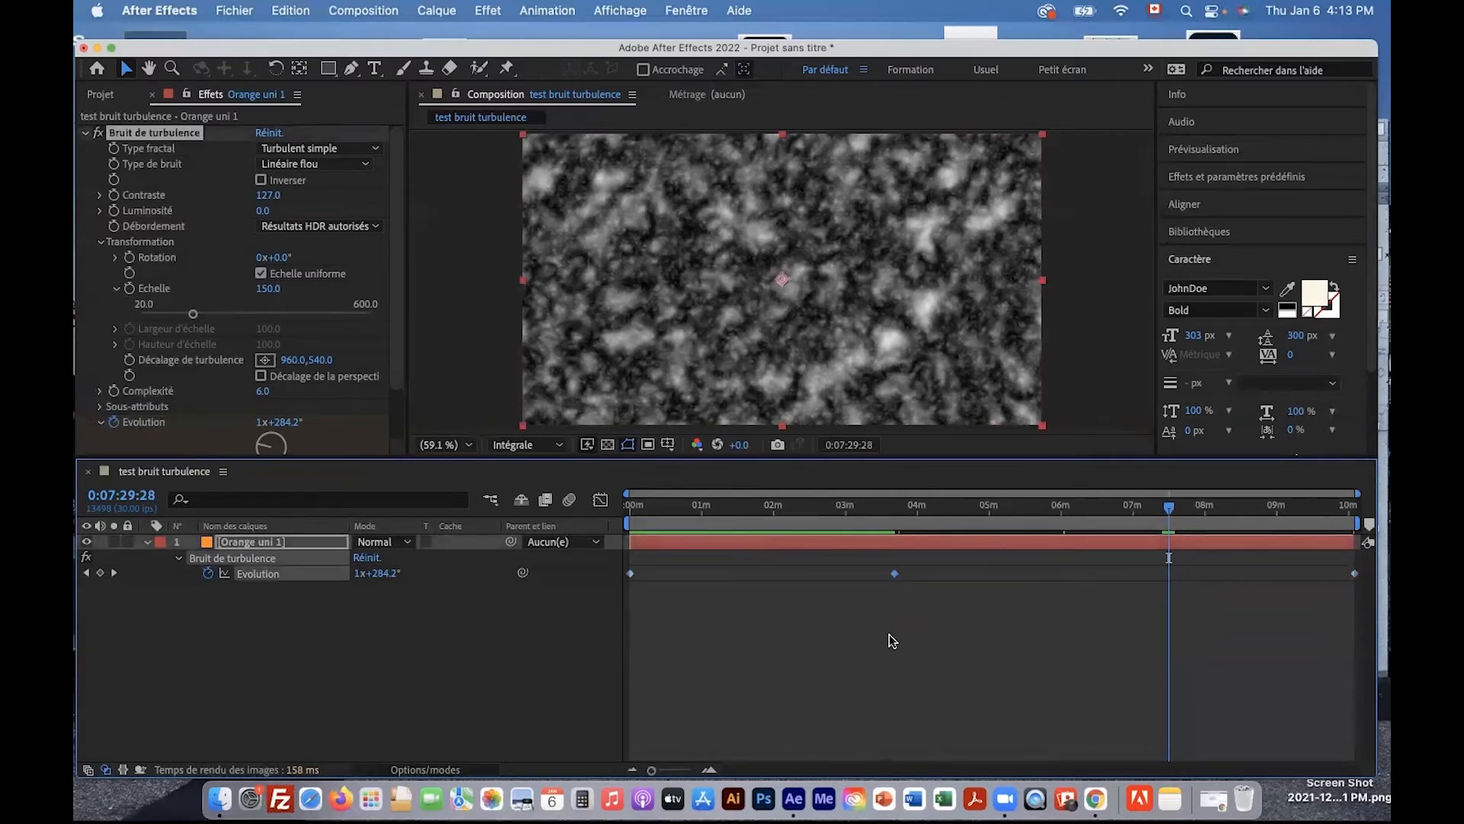
pyautogui.press('Delete')
pyautogui.moveTo(1095, 559); pyautogui.dragTo(975, 564)
pyautogui.moveTo(717, 457); pyautogui.dragTo(713, 610)
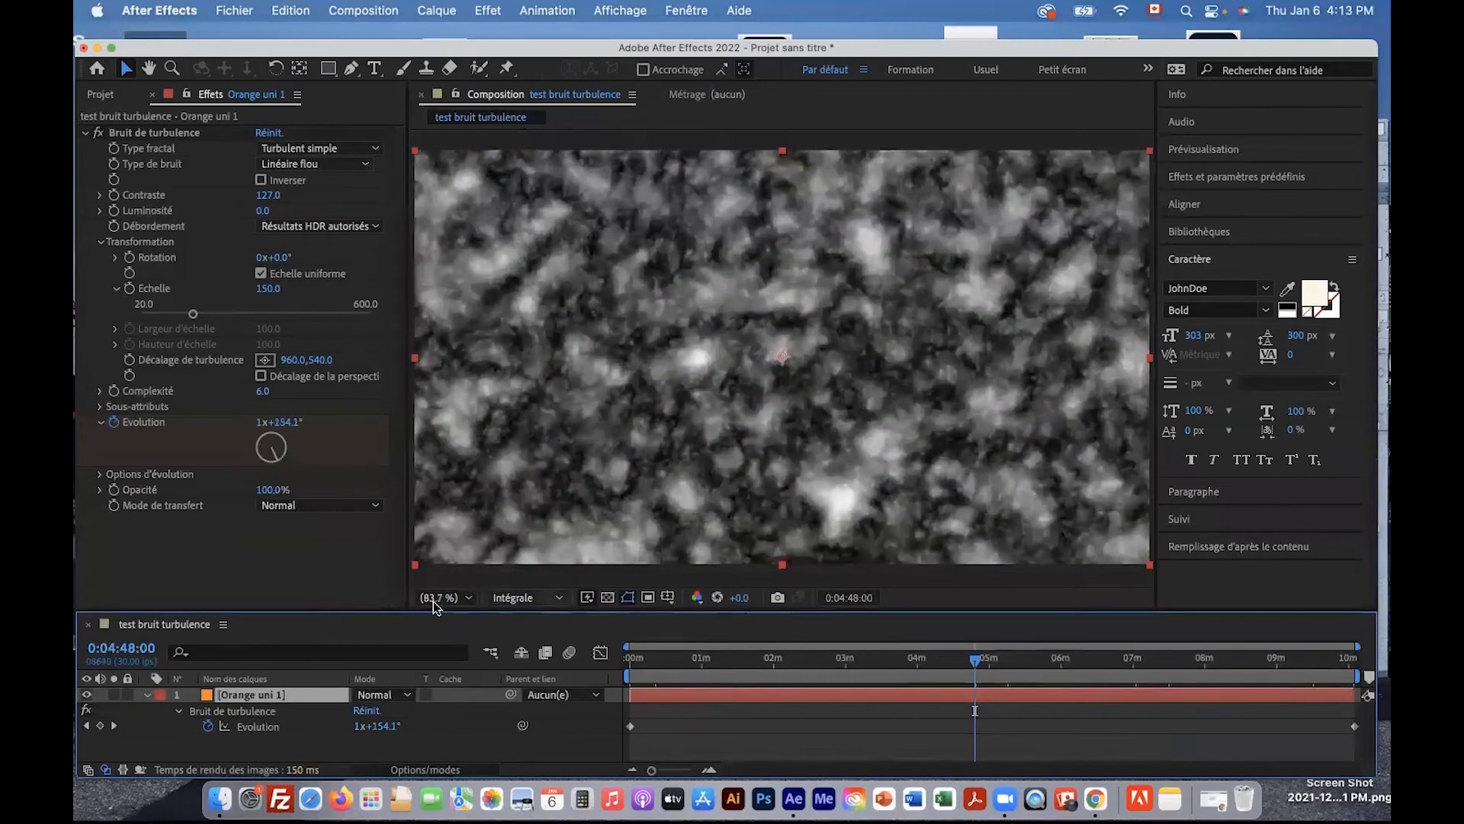
# Collapse the Bruit de turbulence settings and add the Trichrome colour correction effect to the Orange uni 1 layer
pyautogui.click(85, 133)
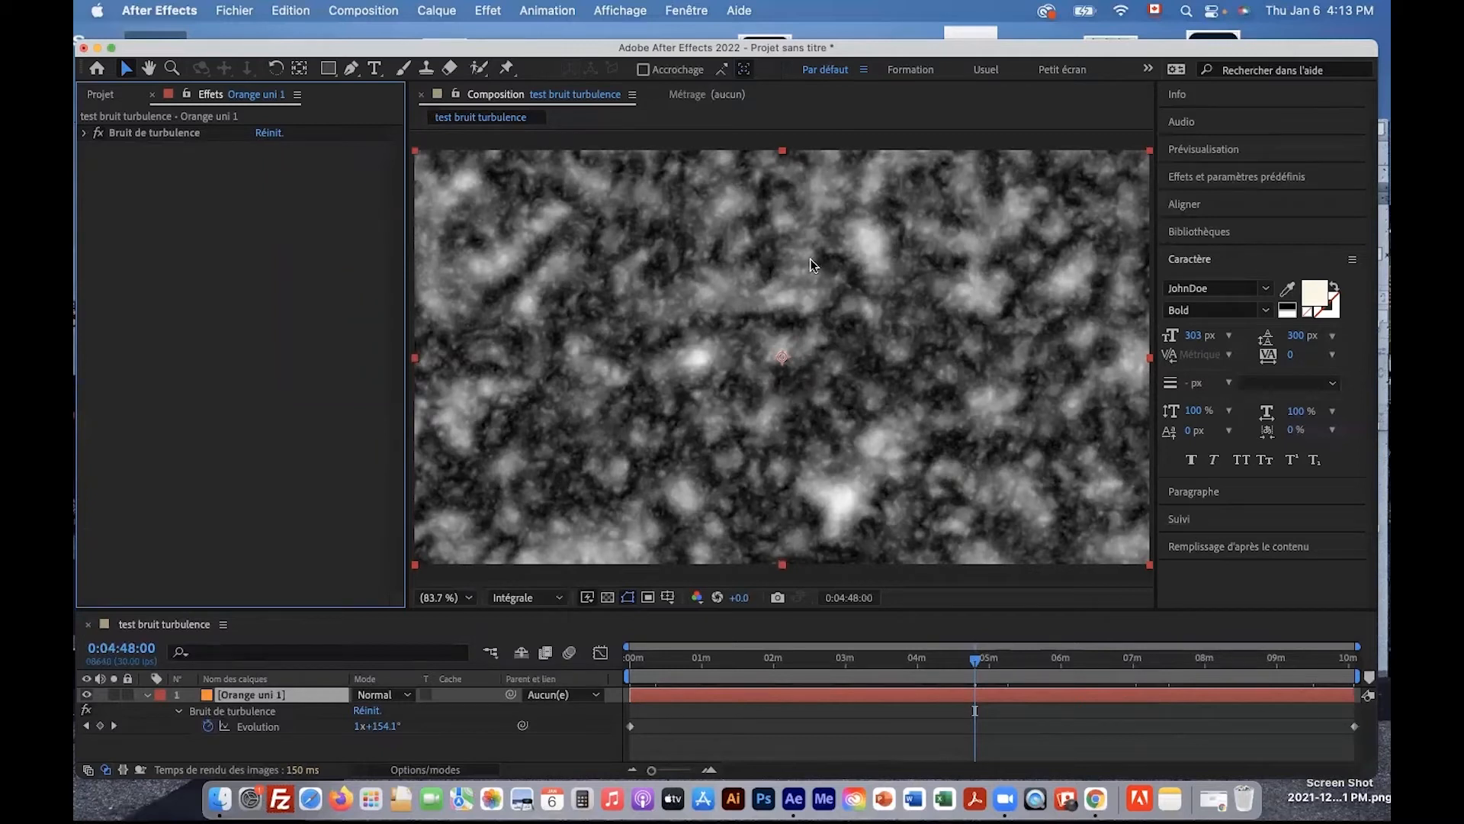
pyautogui.click(488, 11)
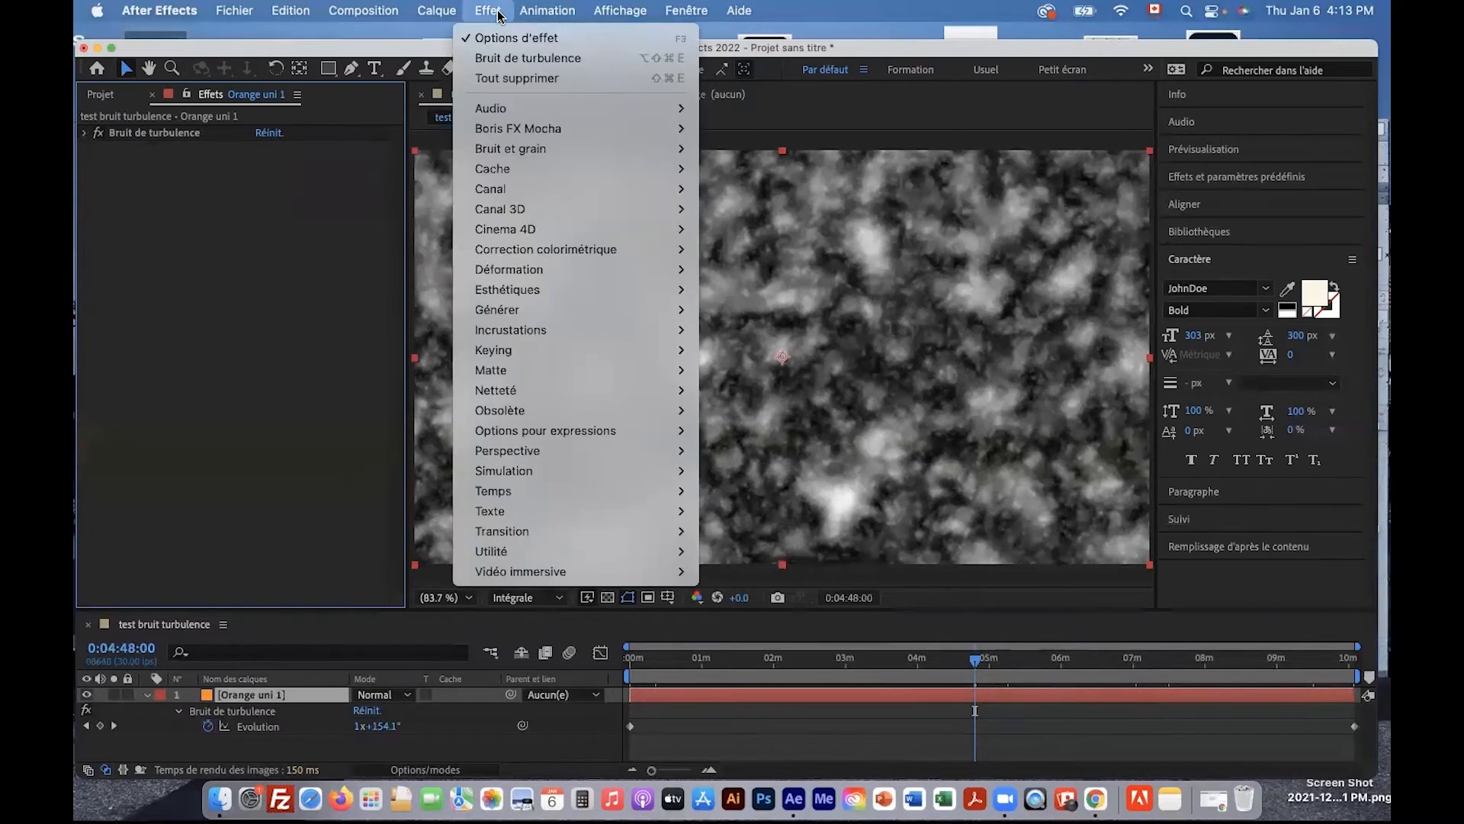
pyautogui.moveTo(545, 255)
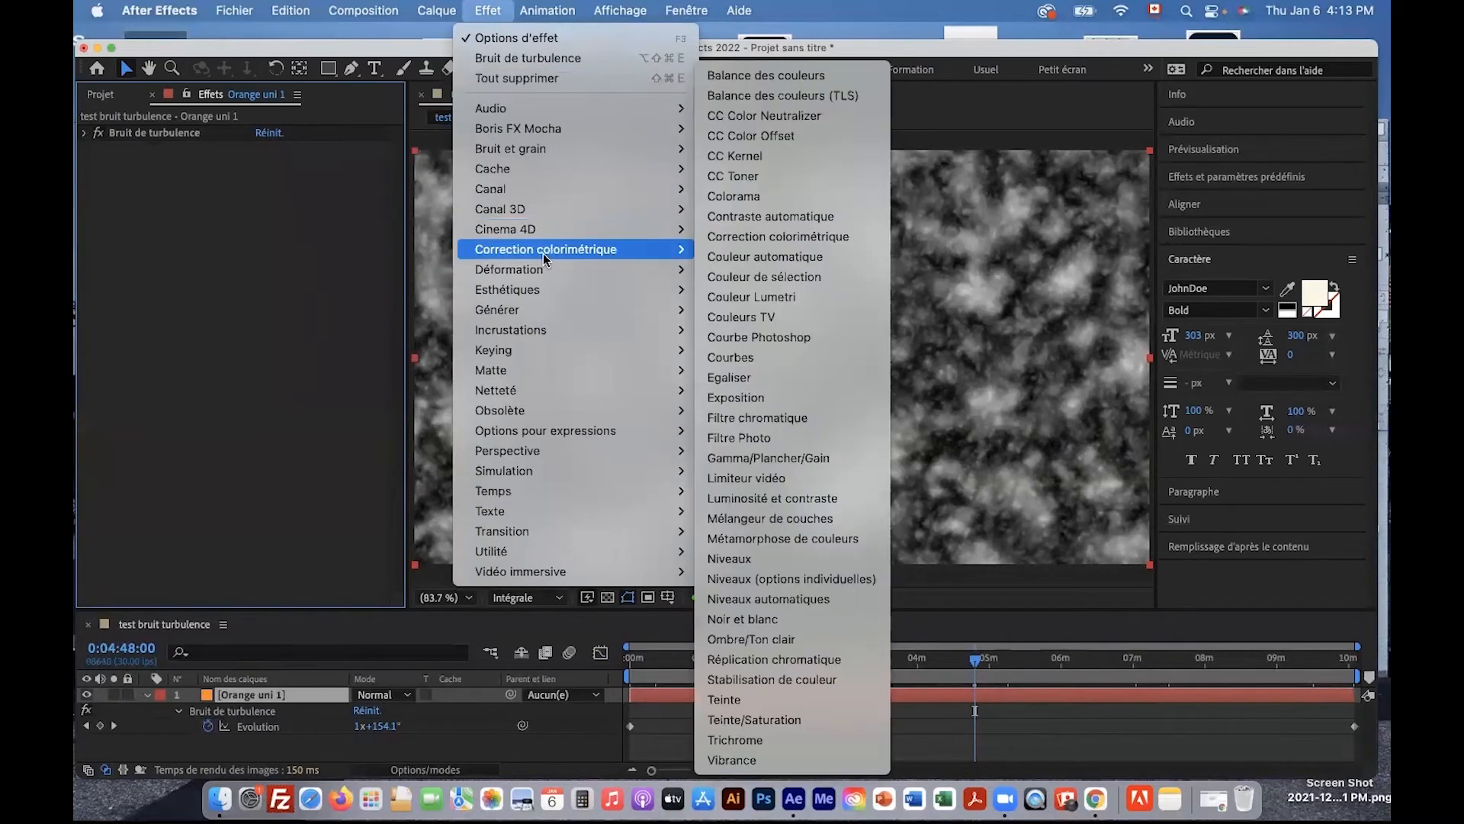
pyautogui.click(778, 741)
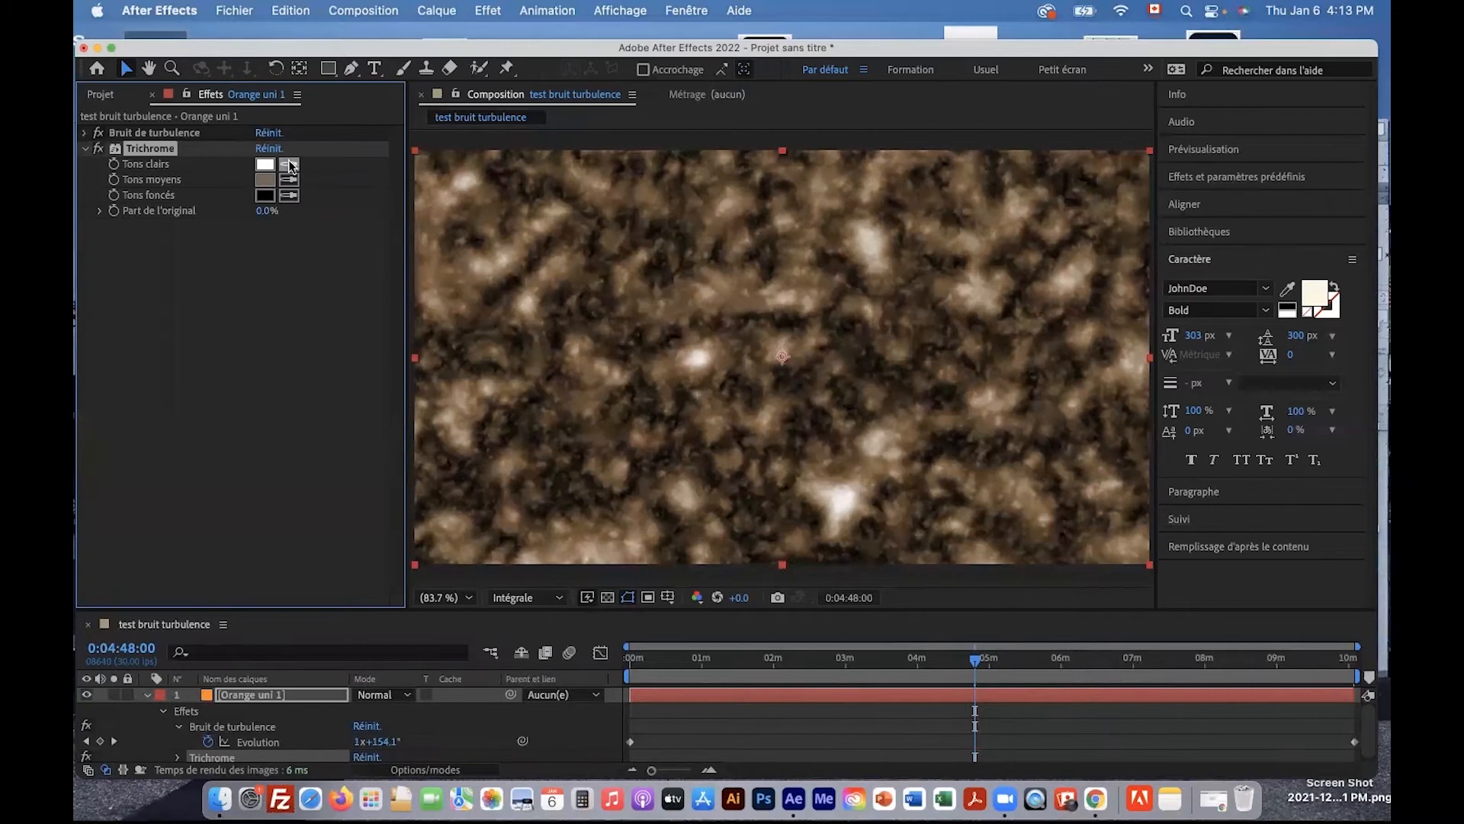
# Colour the Trichrome effect with purple midtones, pale yellow highlights and dark blue shadows, and scrub the timeline to preview it
pyautogui.click(268, 185)
pyautogui.moveTo(319, 325); pyautogui.dragTo(346, 316)
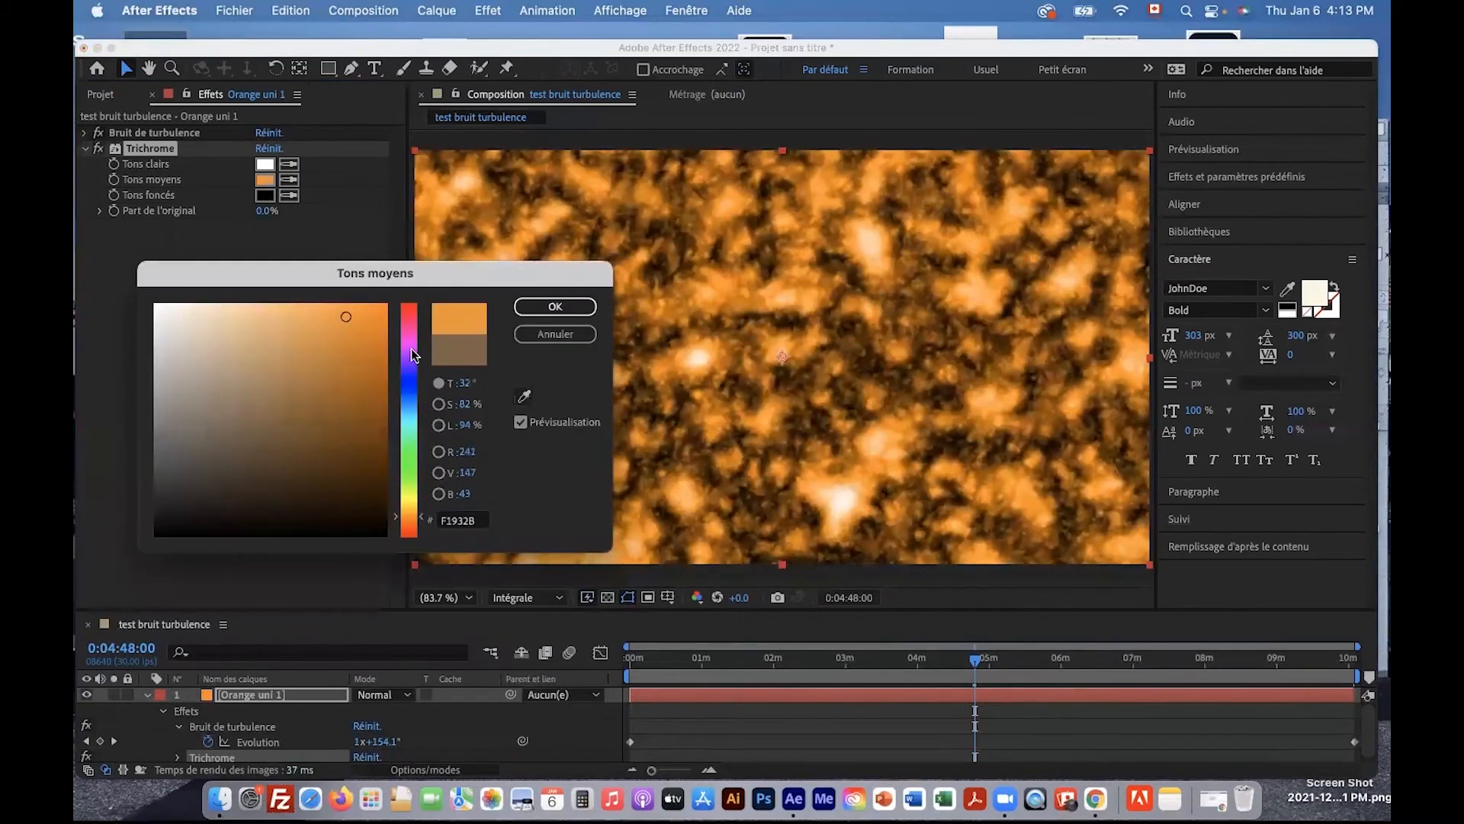
pyautogui.click(409, 363)
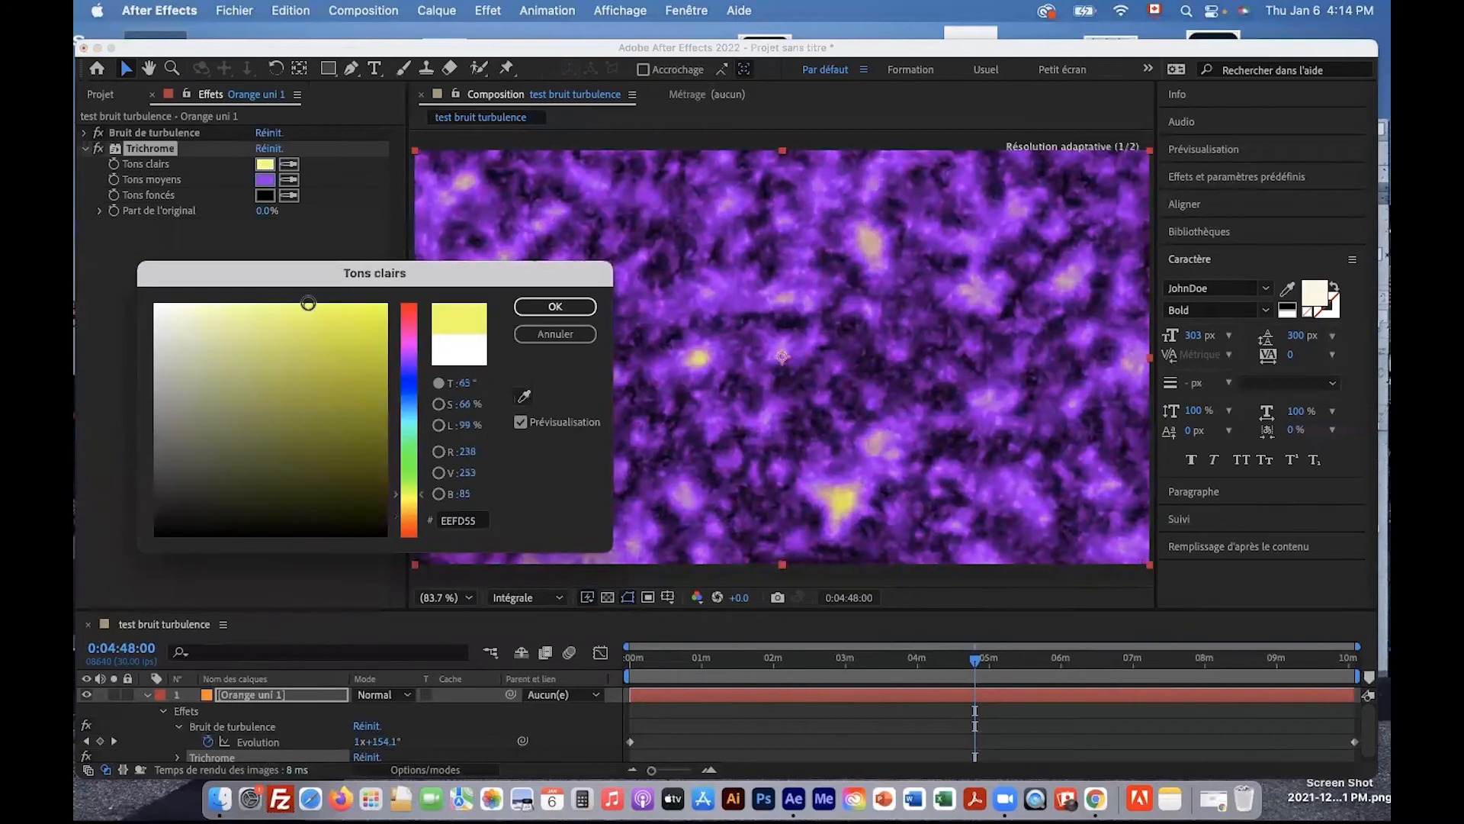
pyautogui.click(359, 307)
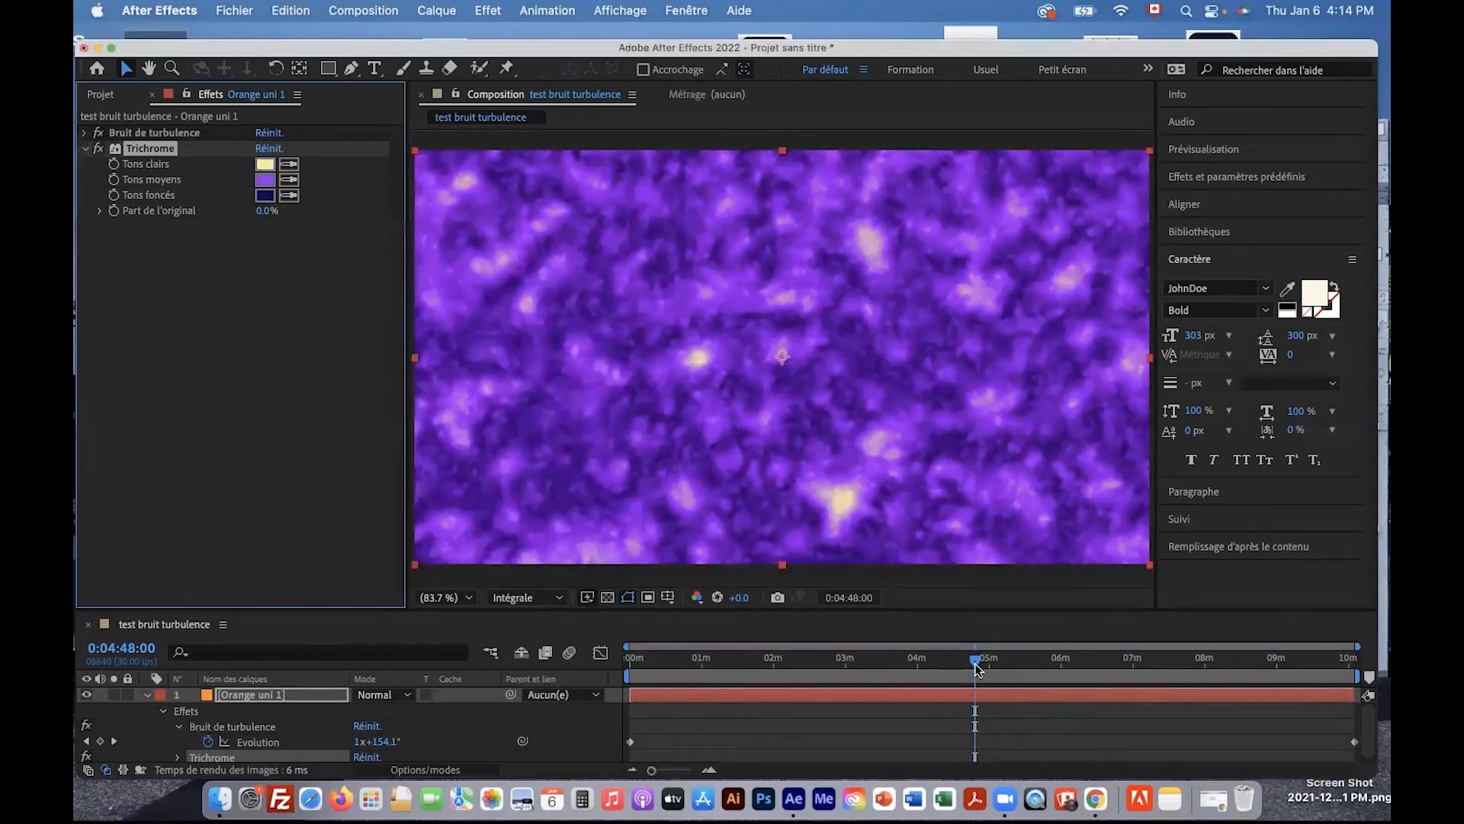
pyautogui.moveTo(979, 668); pyautogui.dragTo(820, 668)
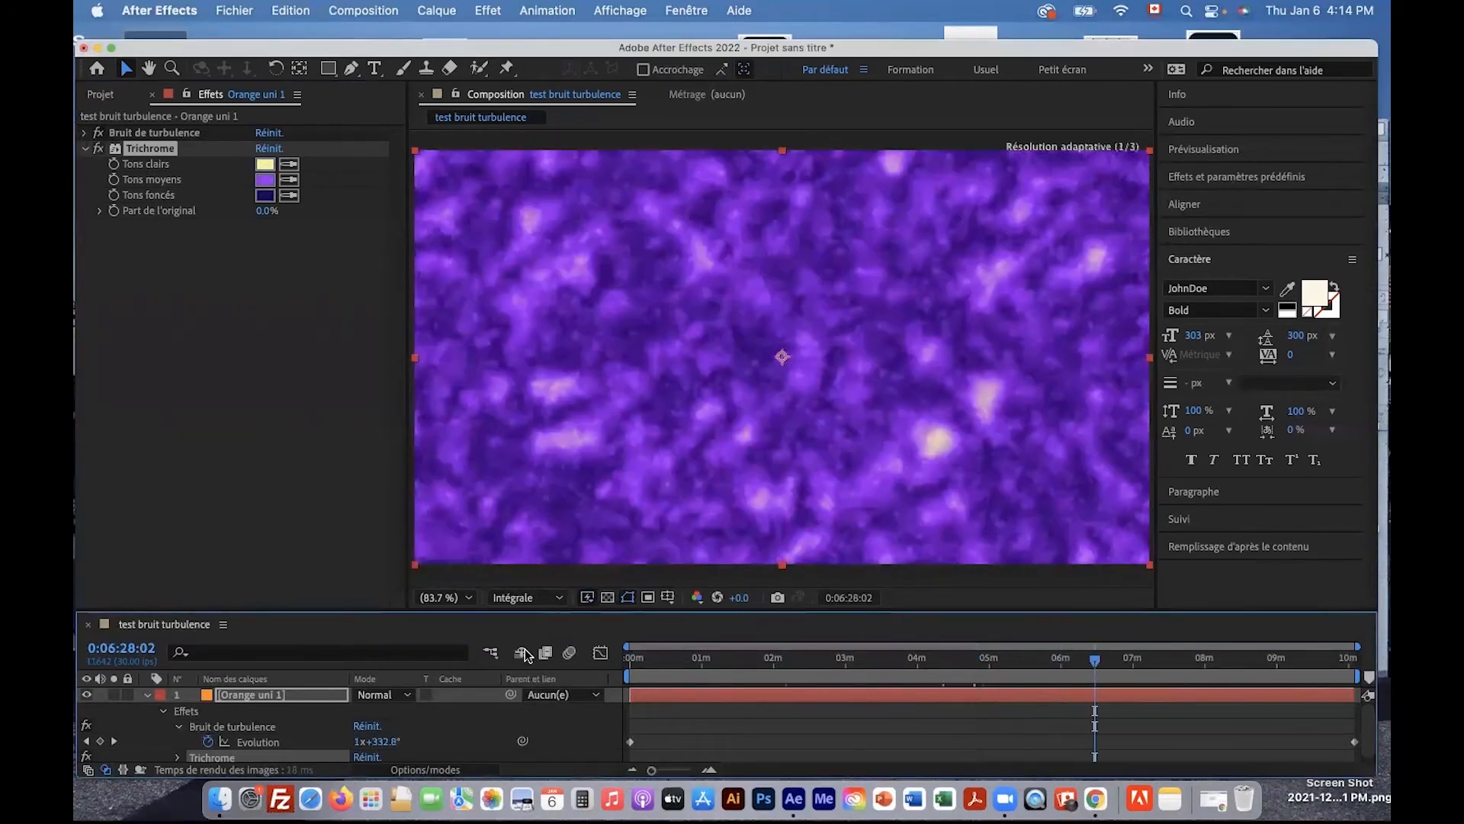
pyautogui.click(146, 694)
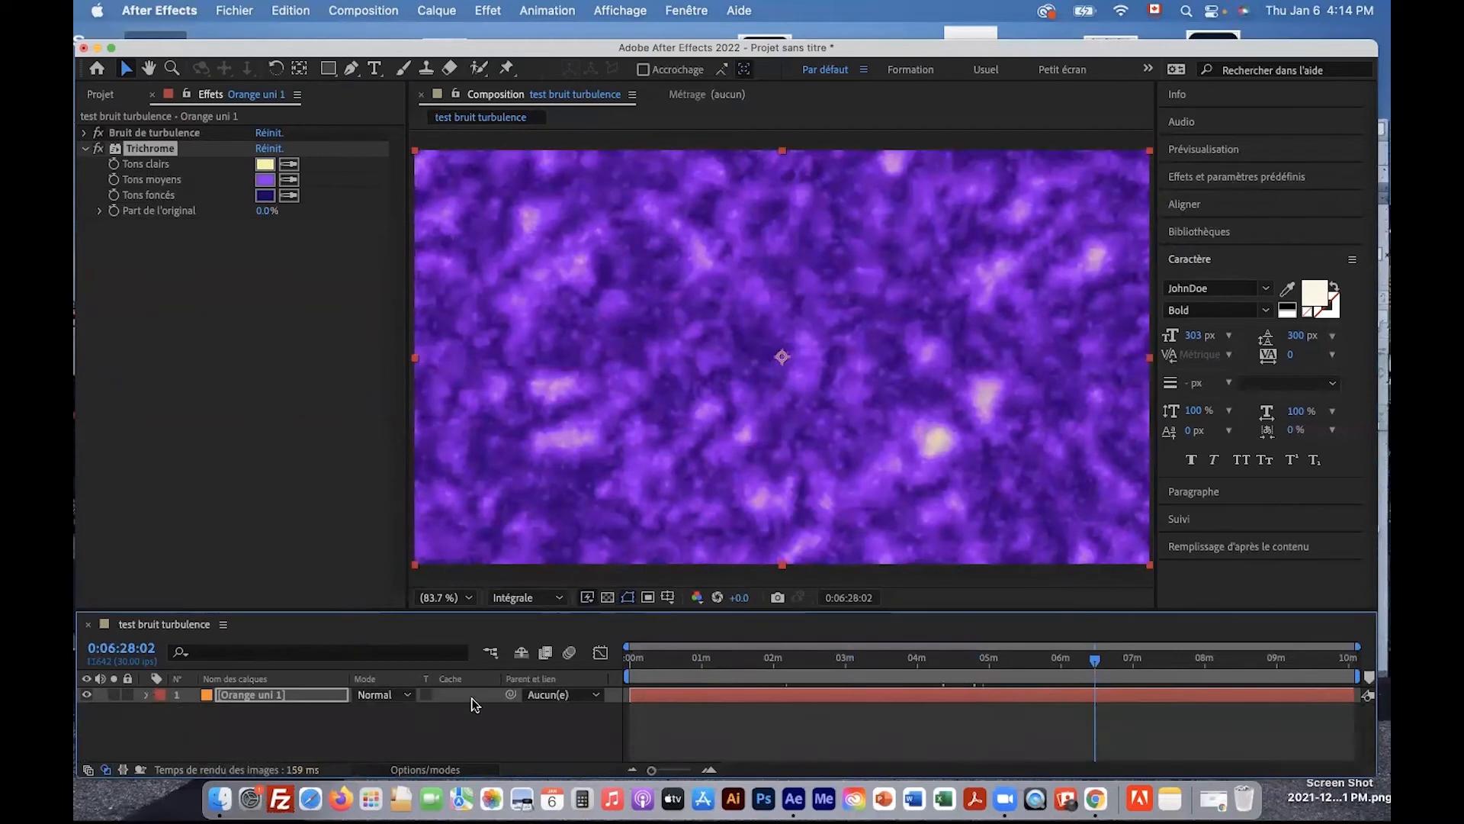
# Add the text "contagion" over the noise background and centre it in the composition
pyautogui.click(374, 68)
pyautogui.click(570, 358)
pyautogui.write('con')
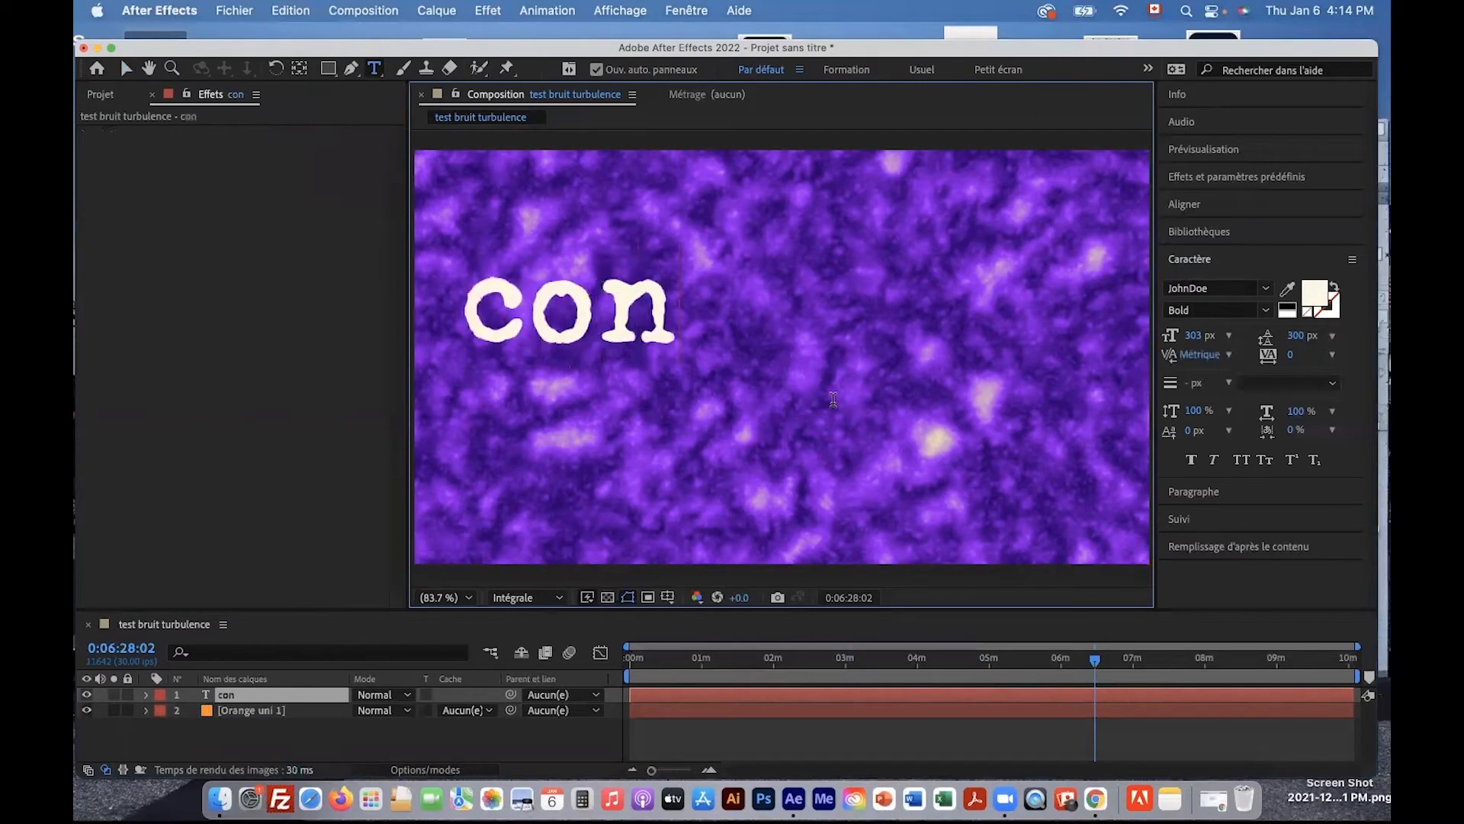
pyautogui.write('tagion')
pyautogui.moveTo(585, 328); pyautogui.dragTo(799, 364)
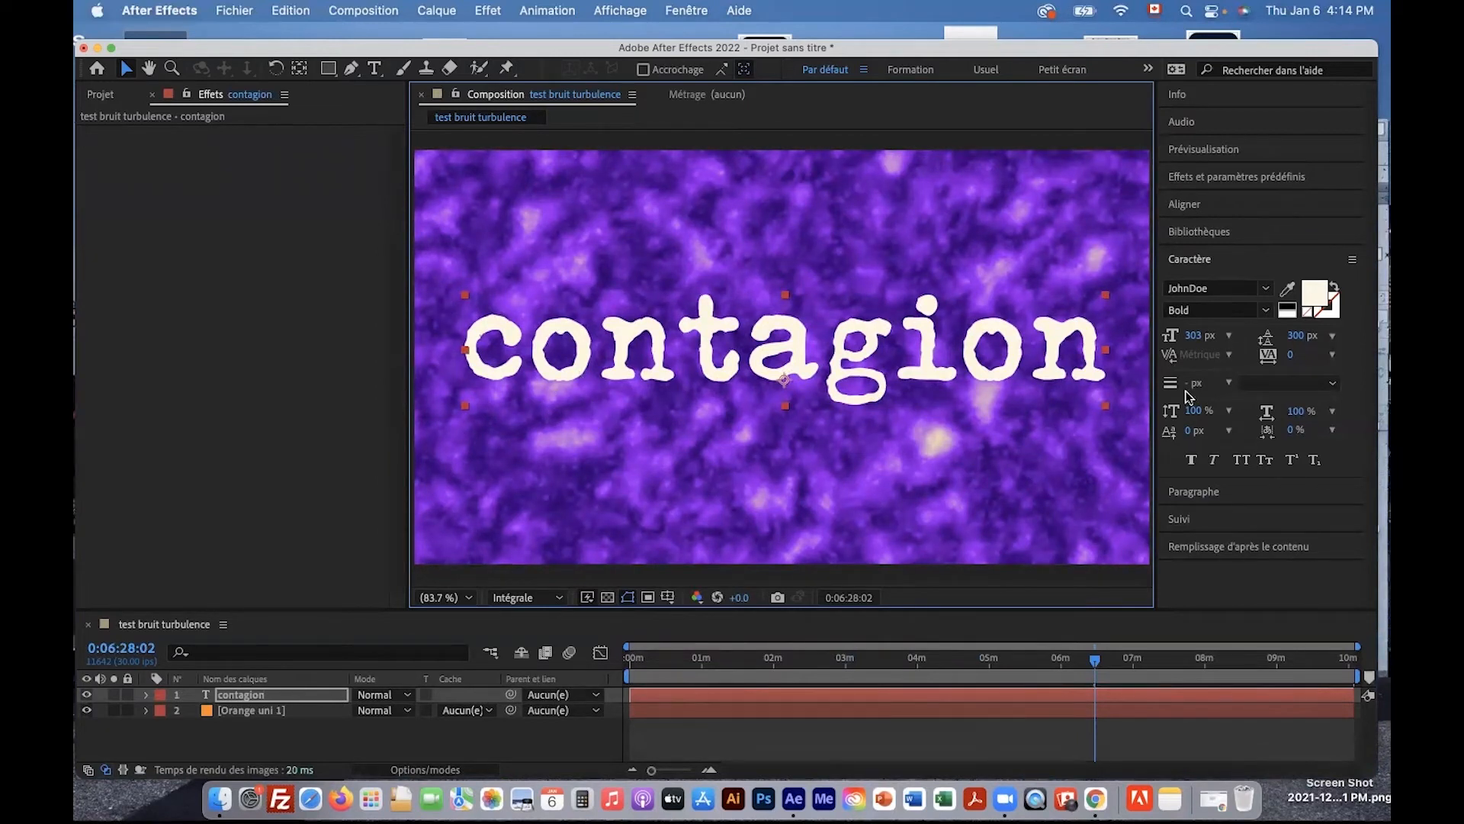
# Apply the Contours bruts effect from the Esthétiques category to the contagion text layer
pyautogui.click(490, 14)
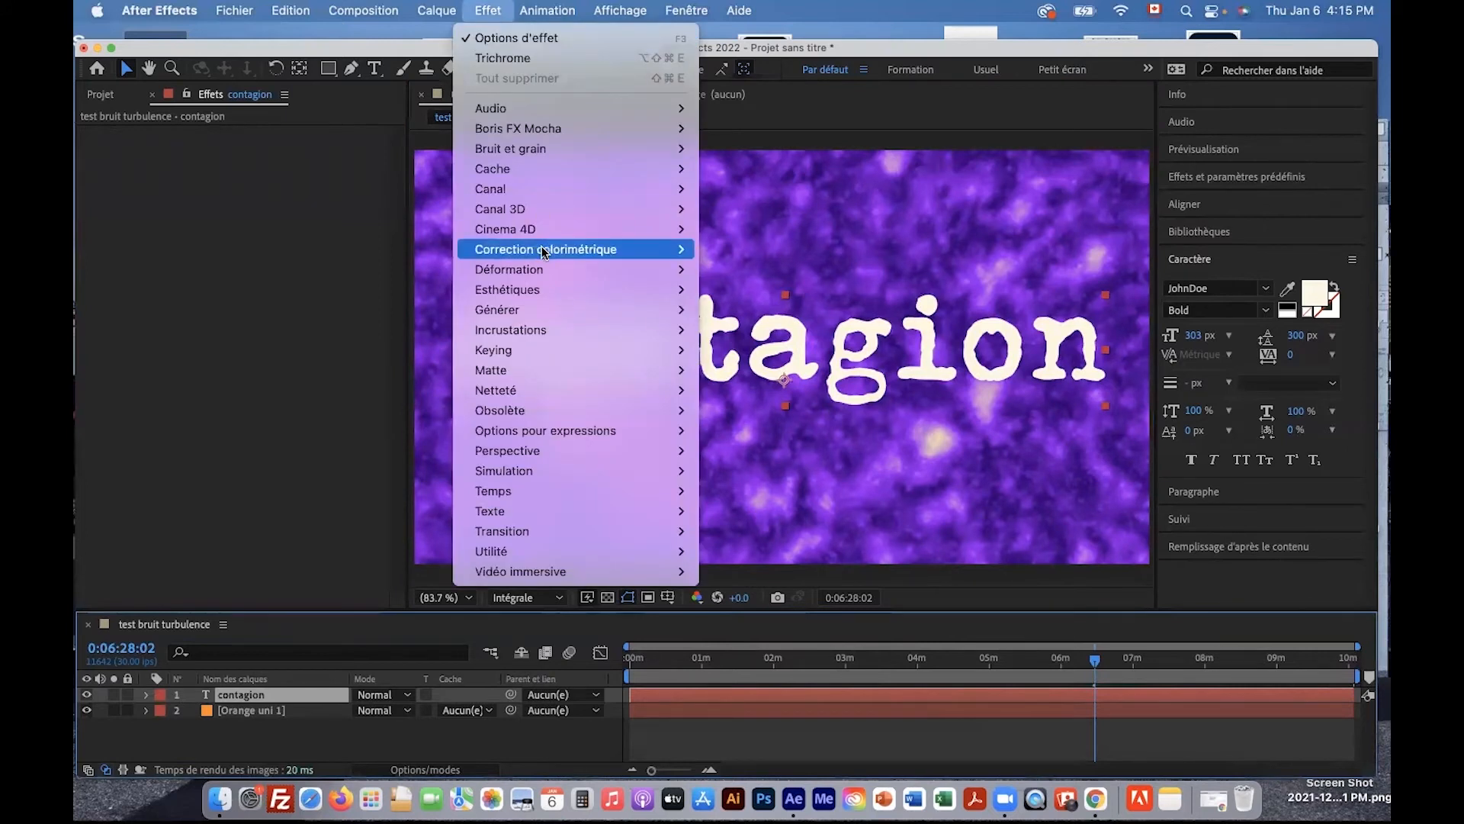
pyautogui.moveTo(542, 294)
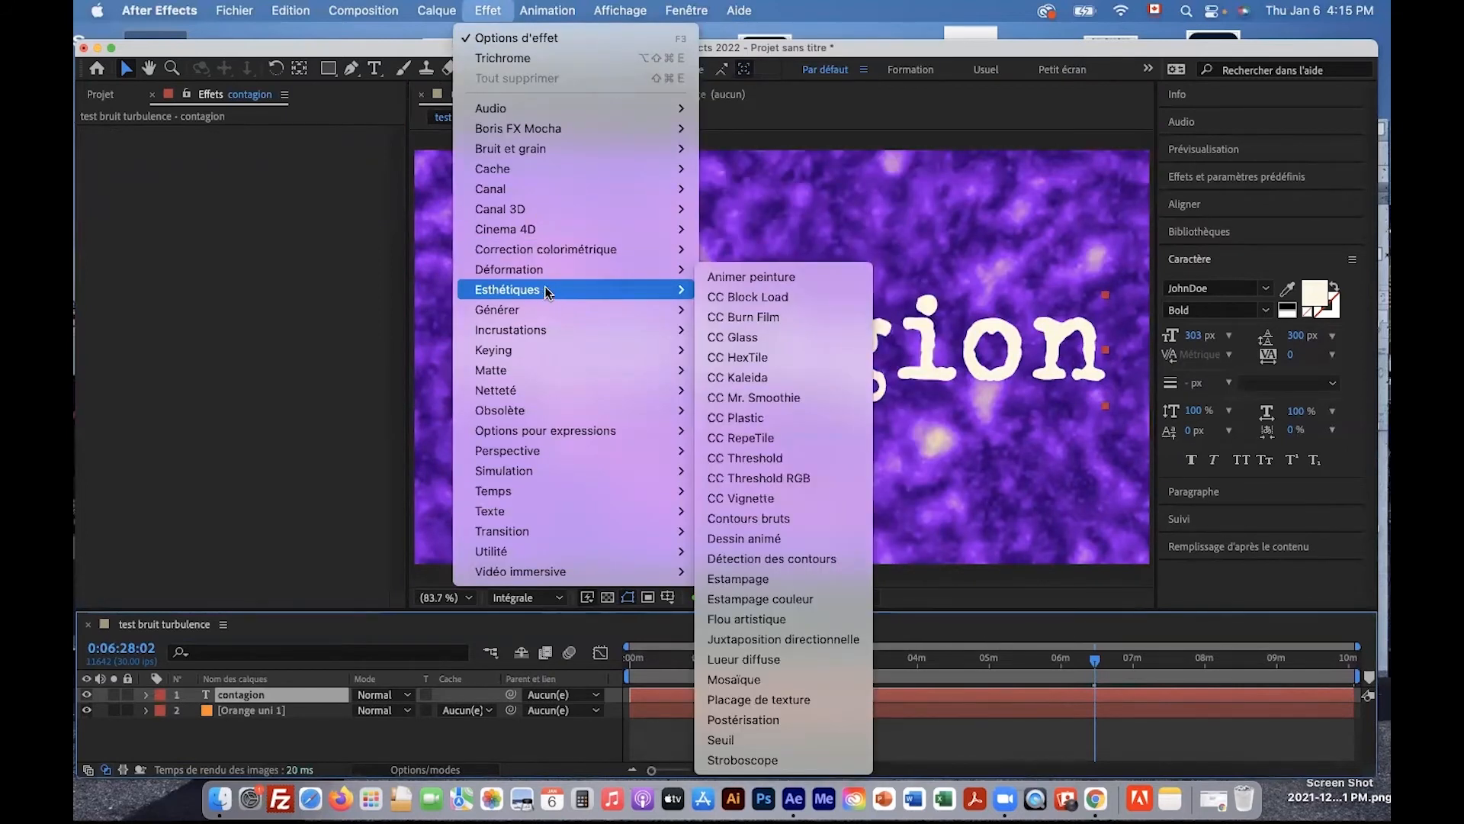
pyautogui.click(749, 519)
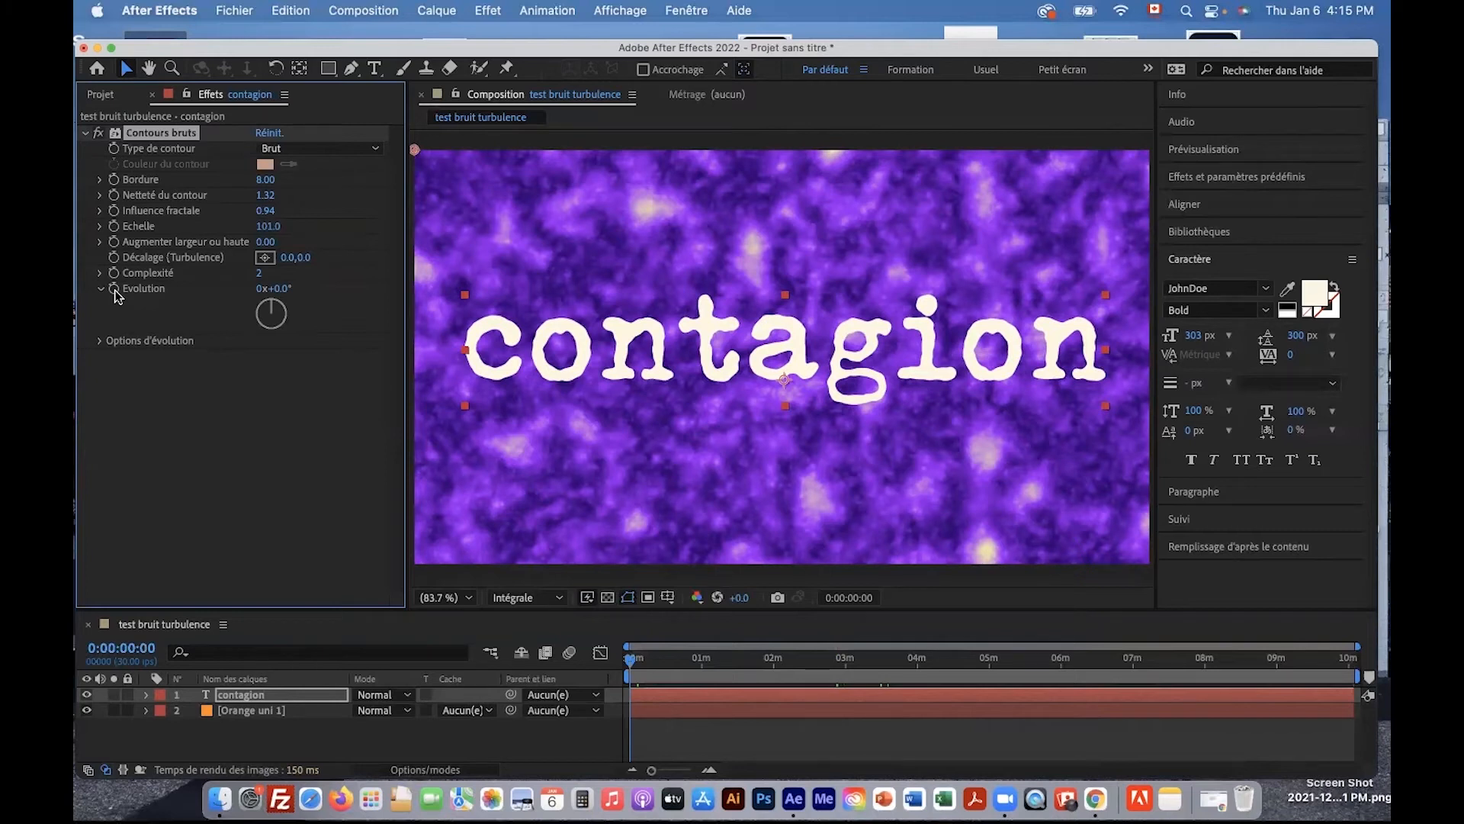
# Animate the Evolution of Contours bruts with keyframes from the start to the end of the composition and preview it
pyautogui.click(114, 291)
pyautogui.press('End')
pyautogui.moveTo(261, 289)
pyautogui.mouseDown()
pyautogui.moveTo(283, 290)
pyautogui.moveTo(264, 289)
pyautogui.mouseUp()
pyautogui.moveTo(1062, 657); pyautogui.dragTo(927, 646)
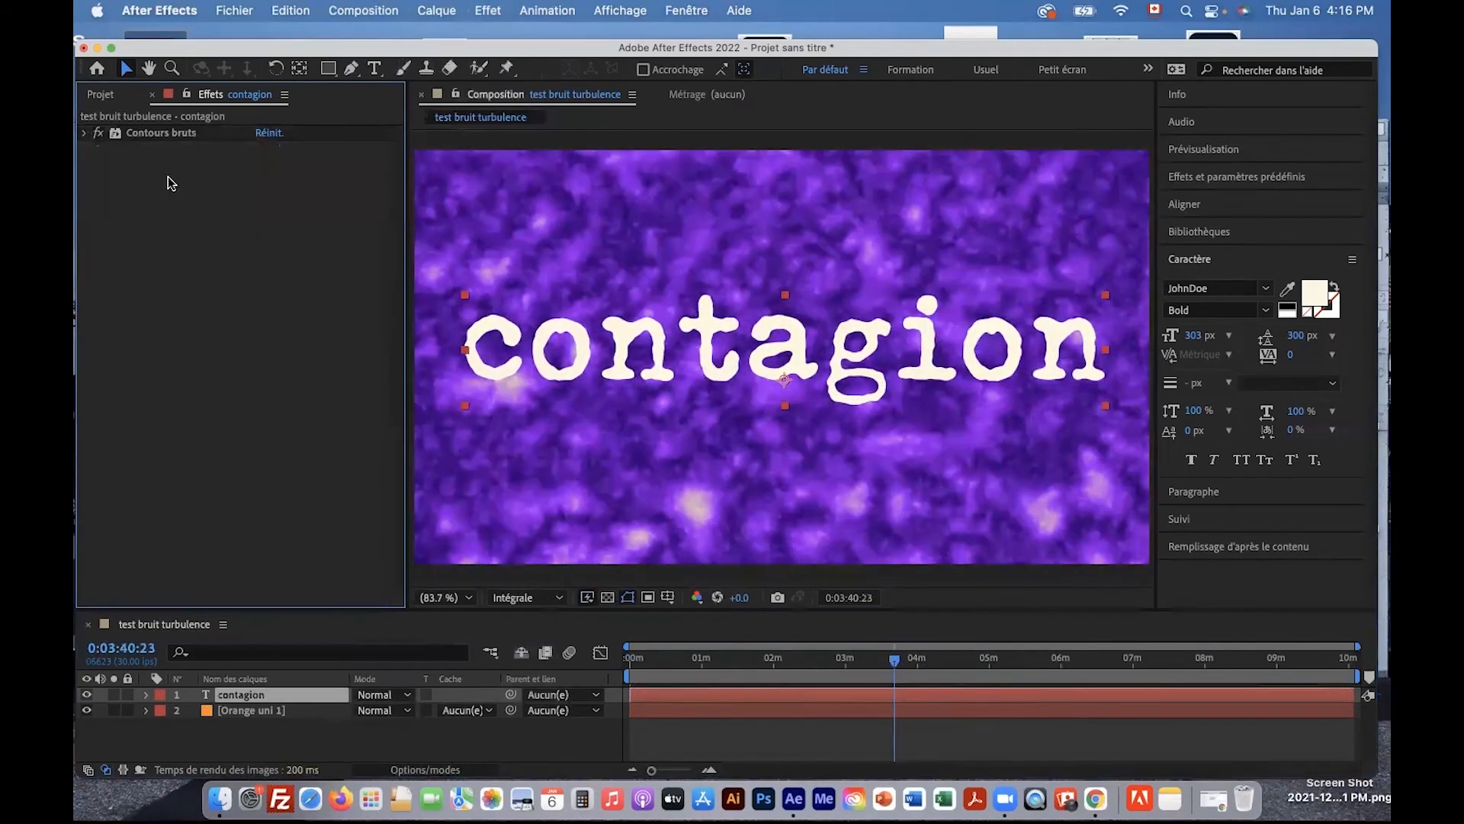
# Apply CC Burn Film from the Esthétiques category to the contagion text, with Burn at 18 and Random Seed at 50
pyautogui.click(154, 130)
pyautogui.click(489, 11)
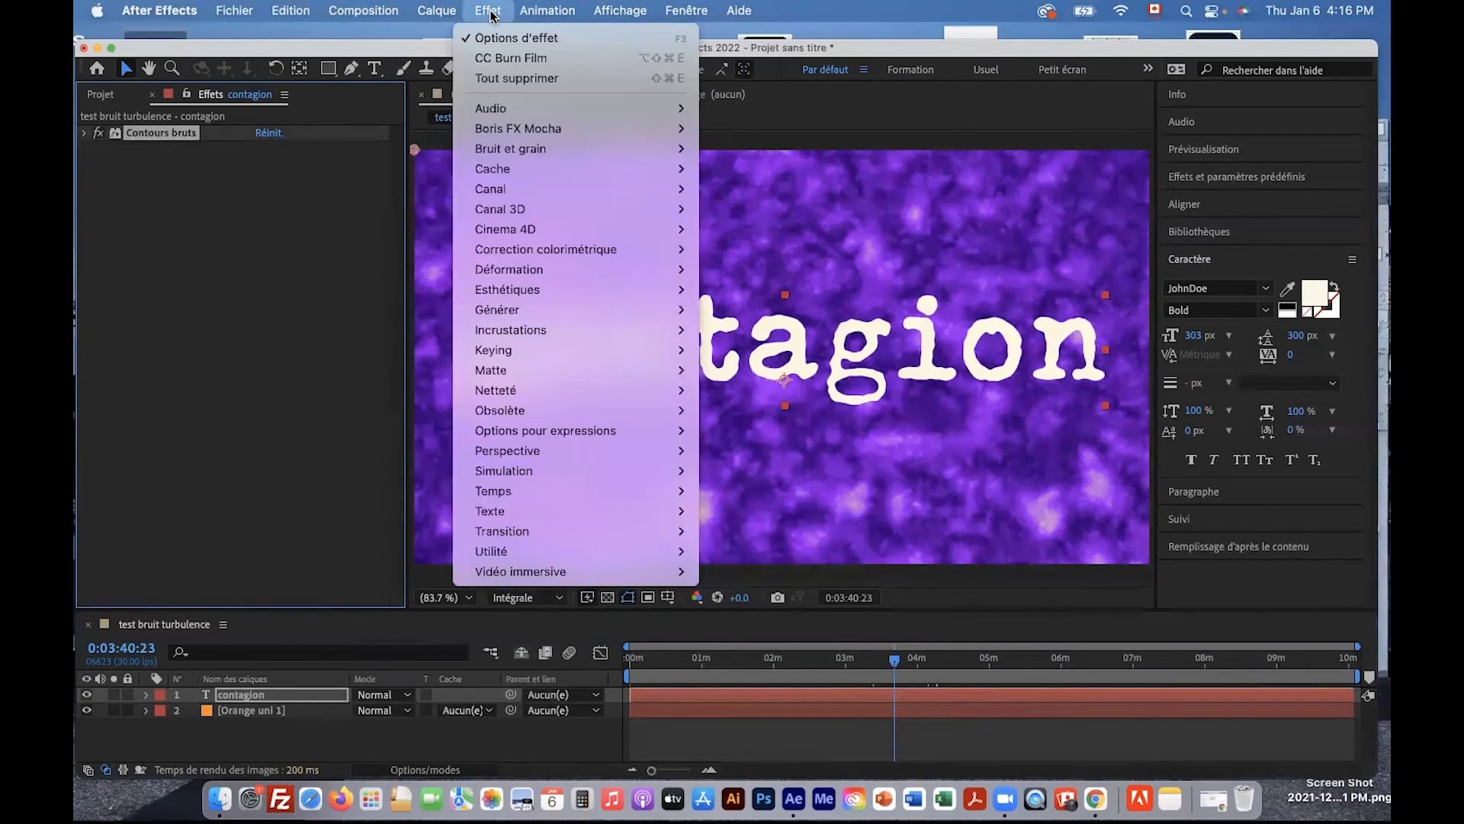
pyautogui.moveTo(544, 296)
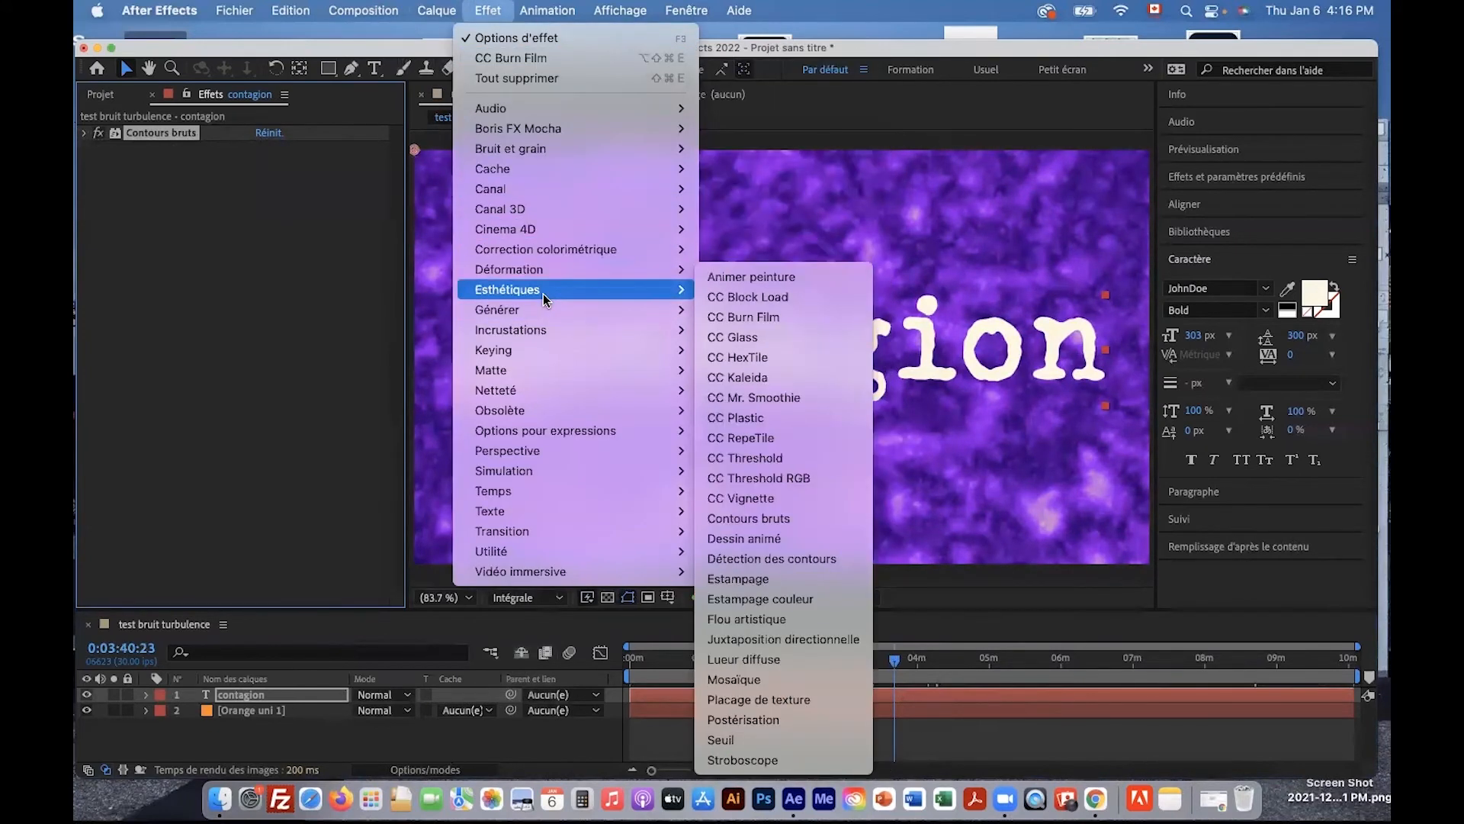
pyautogui.click(742, 318)
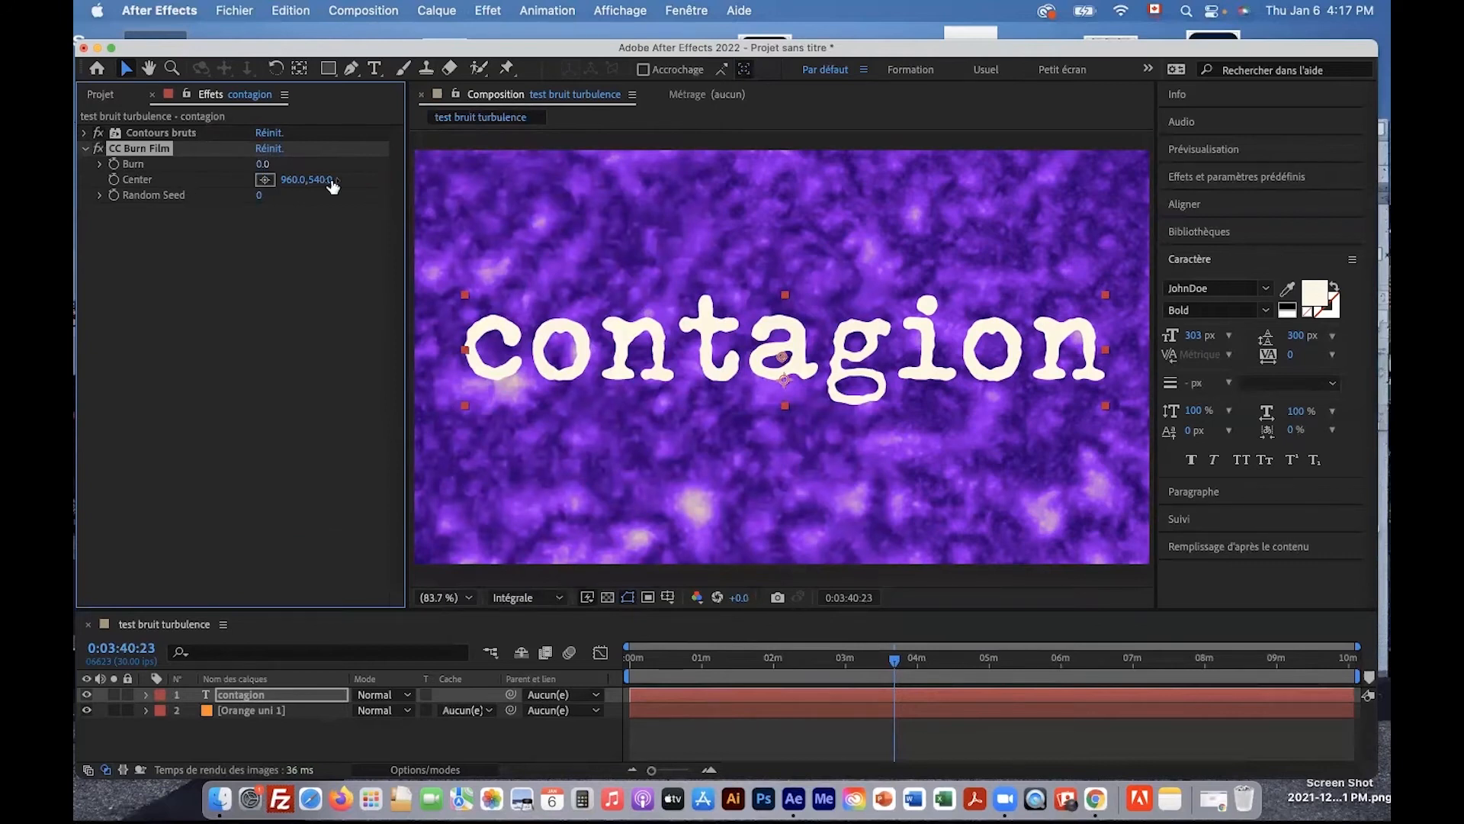
pyautogui.moveTo(261, 164)
pyautogui.mouseDown()
pyautogui.moveTo(324, 166)
pyautogui.moveTo(300, 165)
pyautogui.mouseUp()
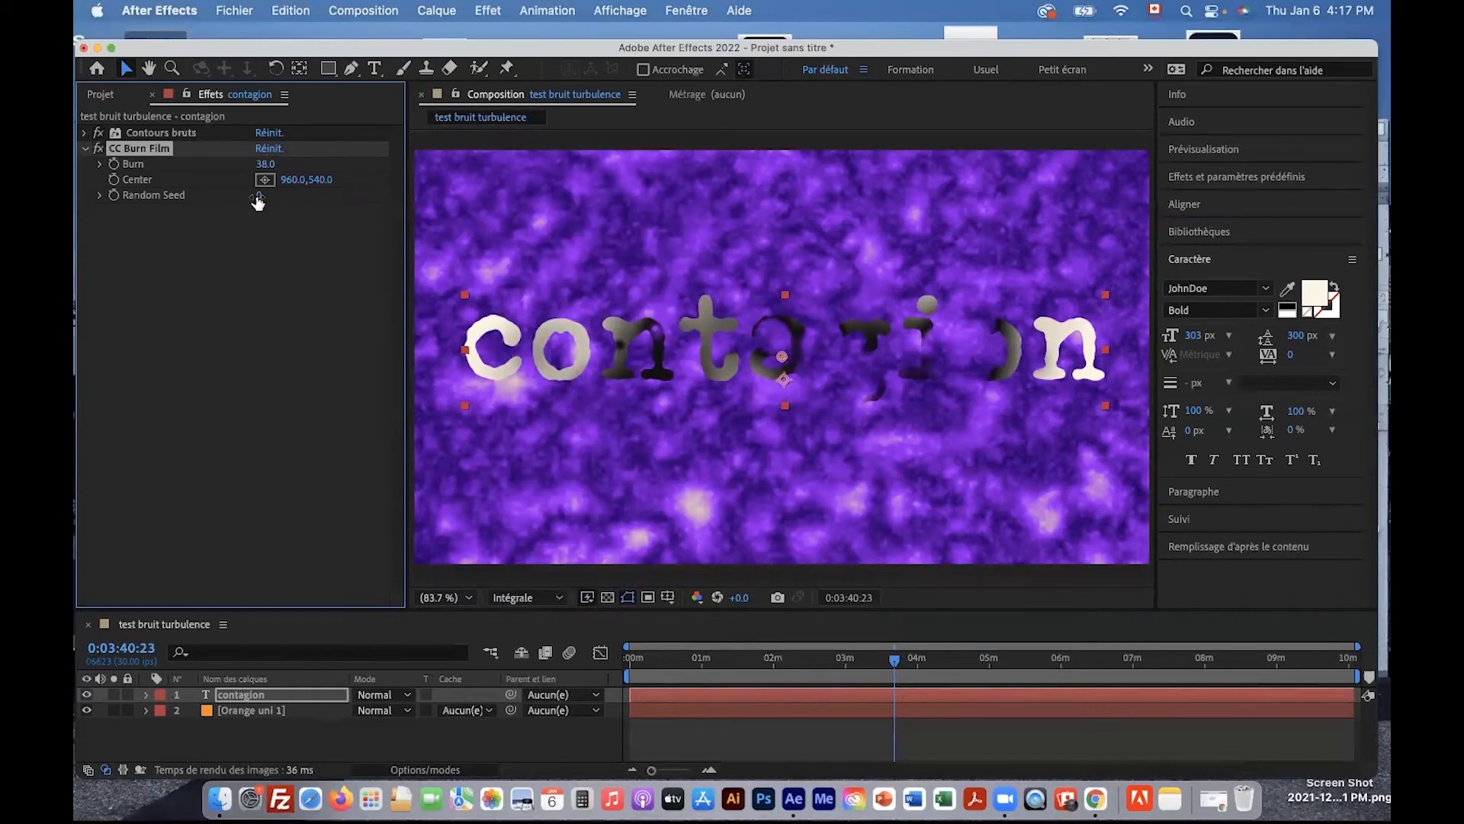
pyautogui.moveTo(259, 196)
pyautogui.mouseDown()
pyautogui.moveTo(242, 163)
pyautogui.moveTo(298, 163)
pyautogui.moveTo(198, 154)
pyautogui.moveTo(305, 154)
pyautogui.moveTo(241, 150)
pyautogui.mouseUp()
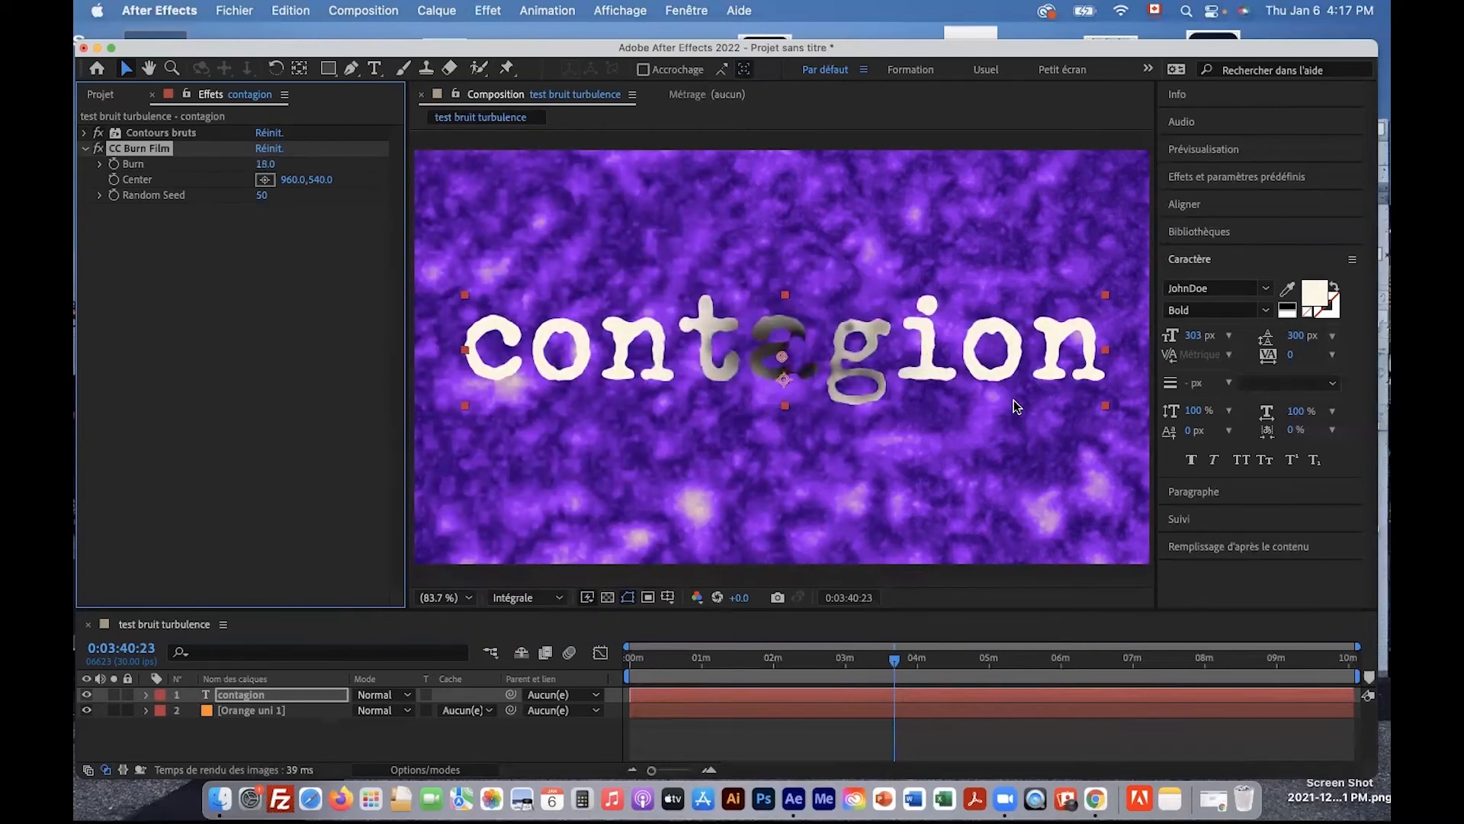
pyautogui.click(85, 148)
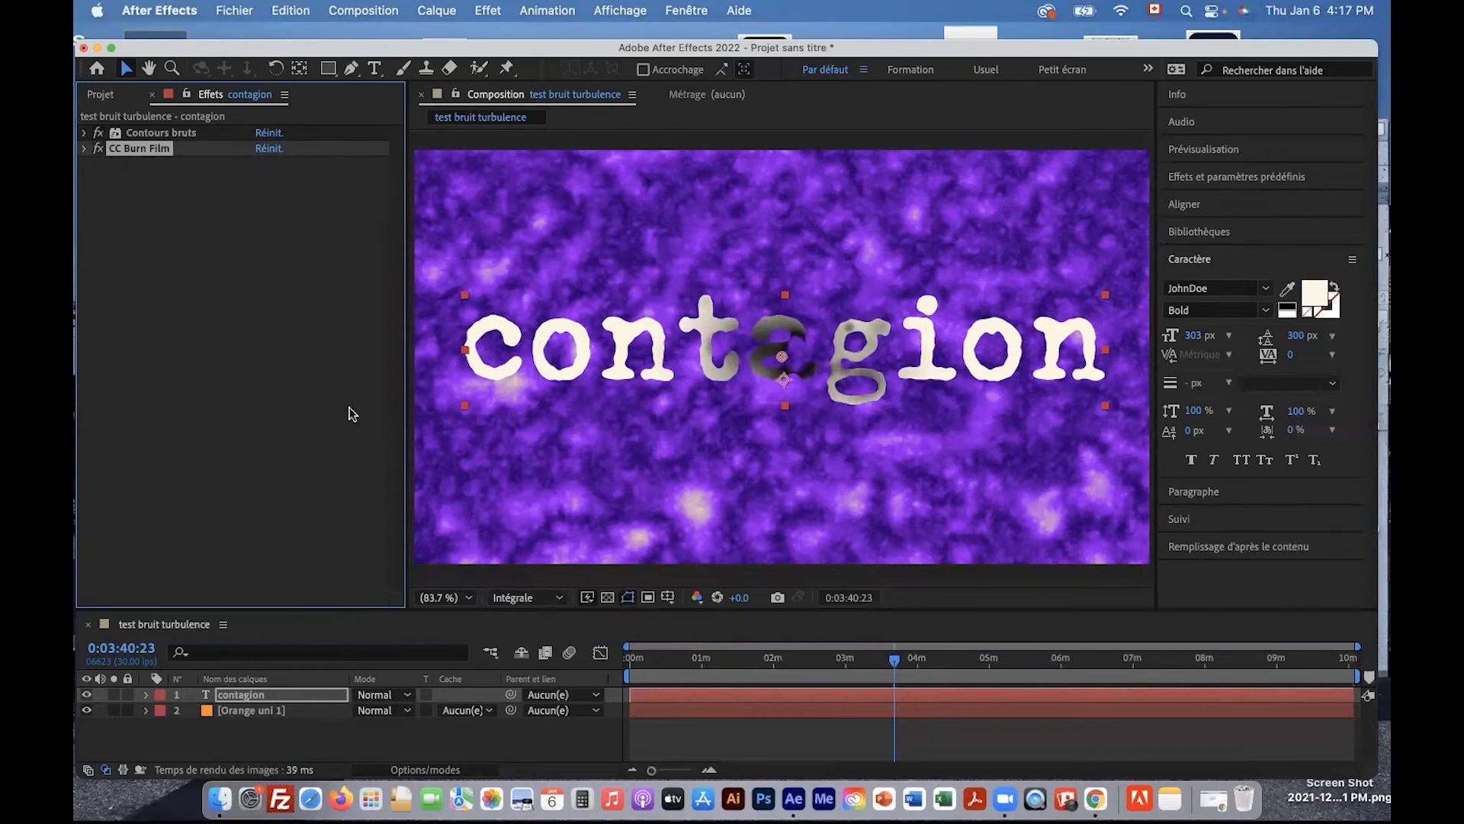
# Preview the burned title at another time and move the CC Burn Film centre to 353, 540 over its first letters
pyautogui.moveTo(894, 660); pyautogui.dragTo(920, 682)
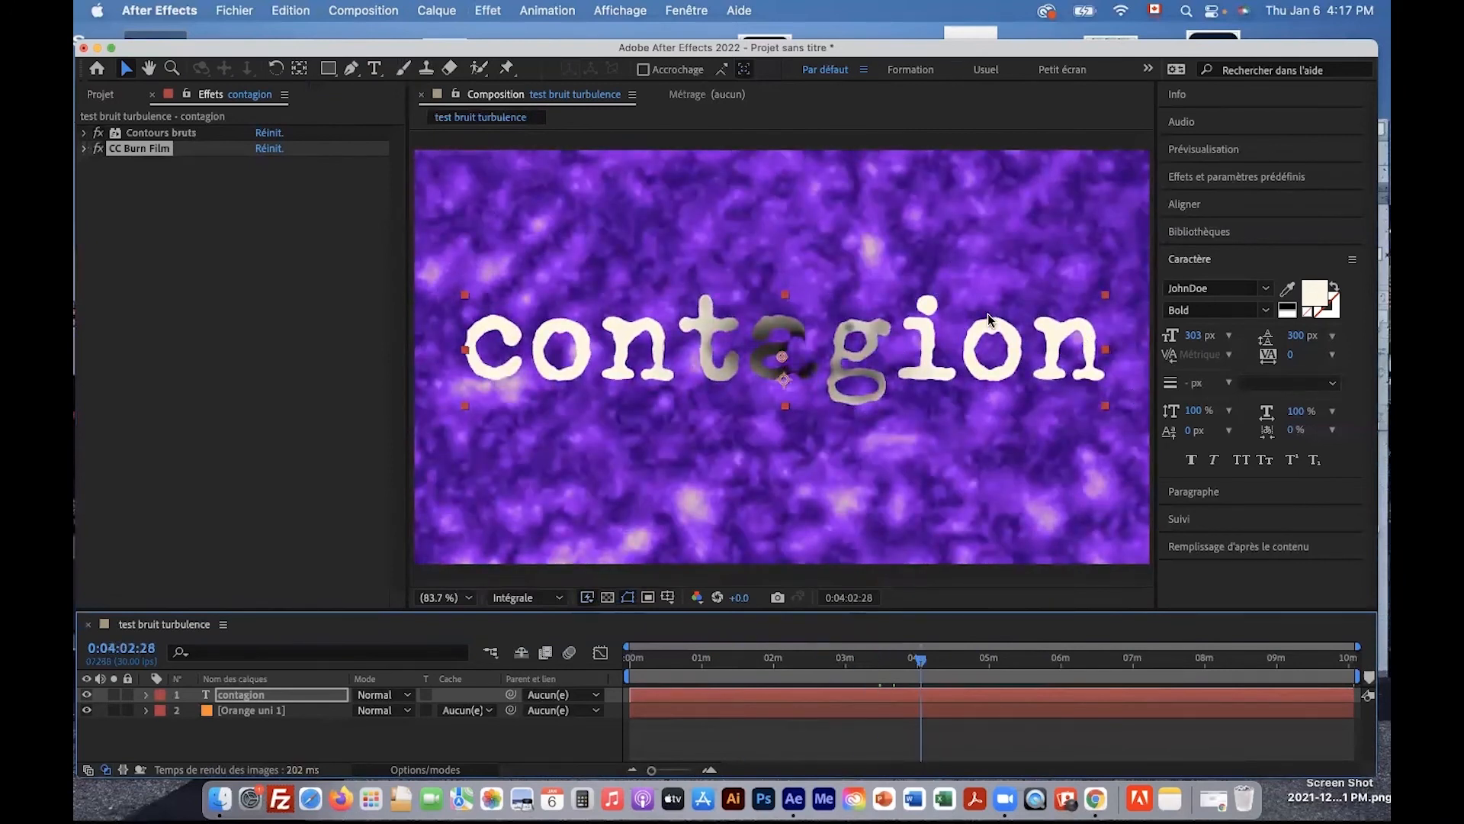
pyautogui.click(84, 149)
pyautogui.moveTo(293, 181); pyautogui.dragTo(169, 188)
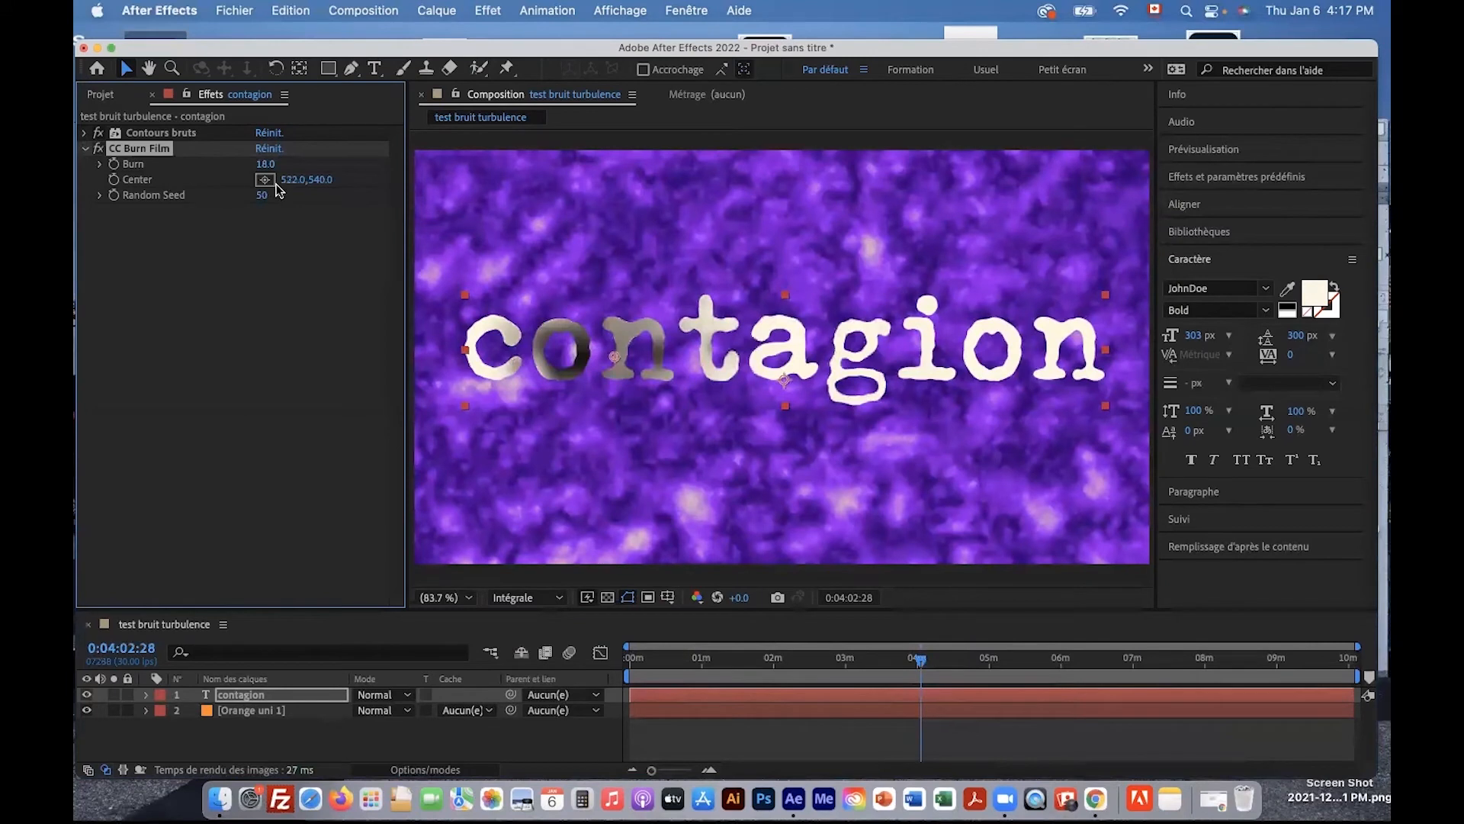
pyautogui.moveTo(290, 185)
pyautogui.mouseDown()
pyautogui.moveTo(176, 187)
pyautogui.moveTo(518, 186)
pyautogui.moveTo(217, 183)
pyautogui.mouseUp()
# Add a new adjustment layer (Calque d'effets) above the contagion text and enlarge the timeline area to review the layer stack
pyautogui.click(338, 696)
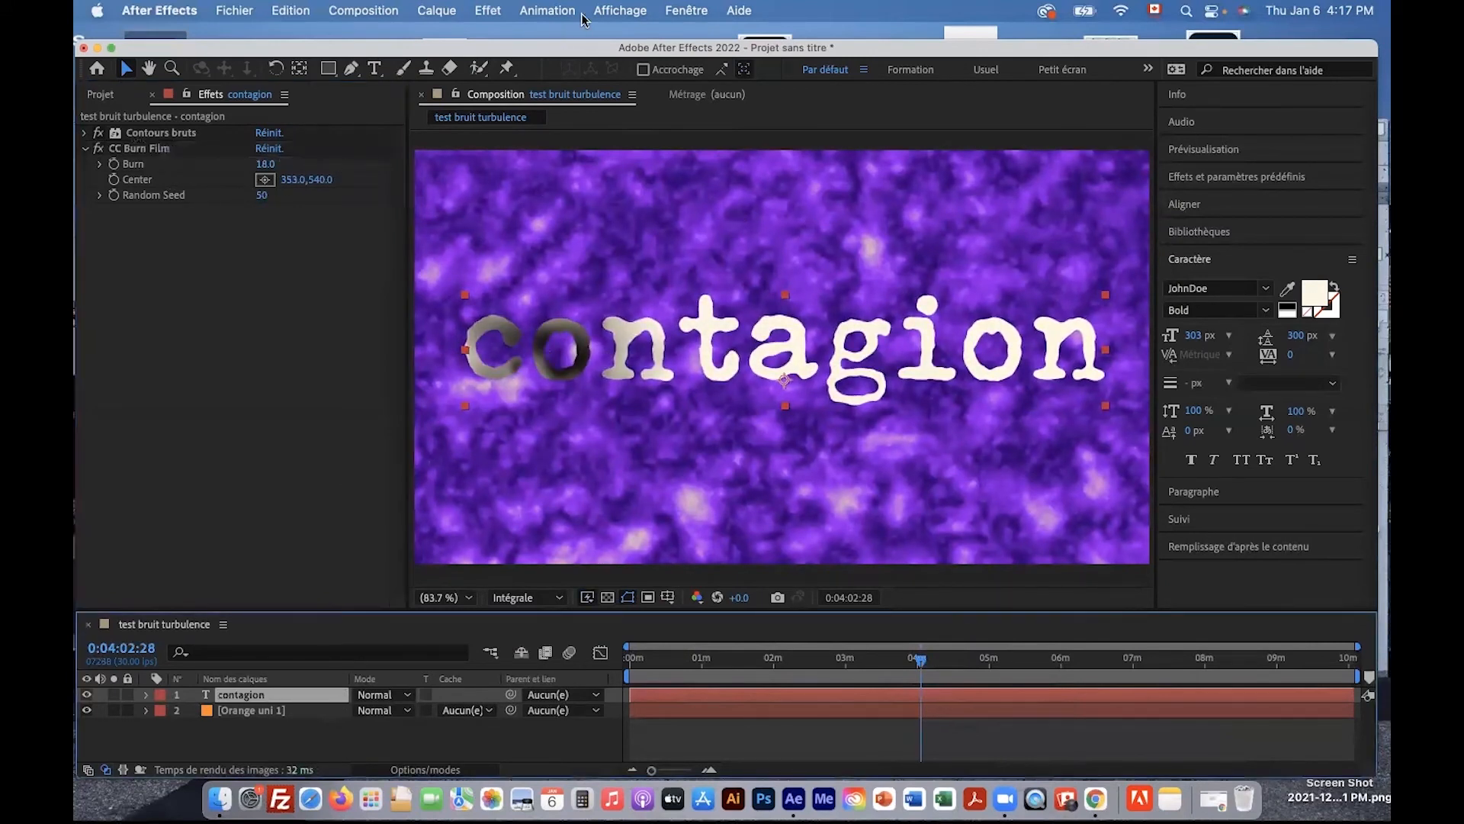
pyautogui.click(272, 712)
pyautogui.click(272, 696)
pyautogui.click(454, 11)
pyautogui.moveTo(456, 40)
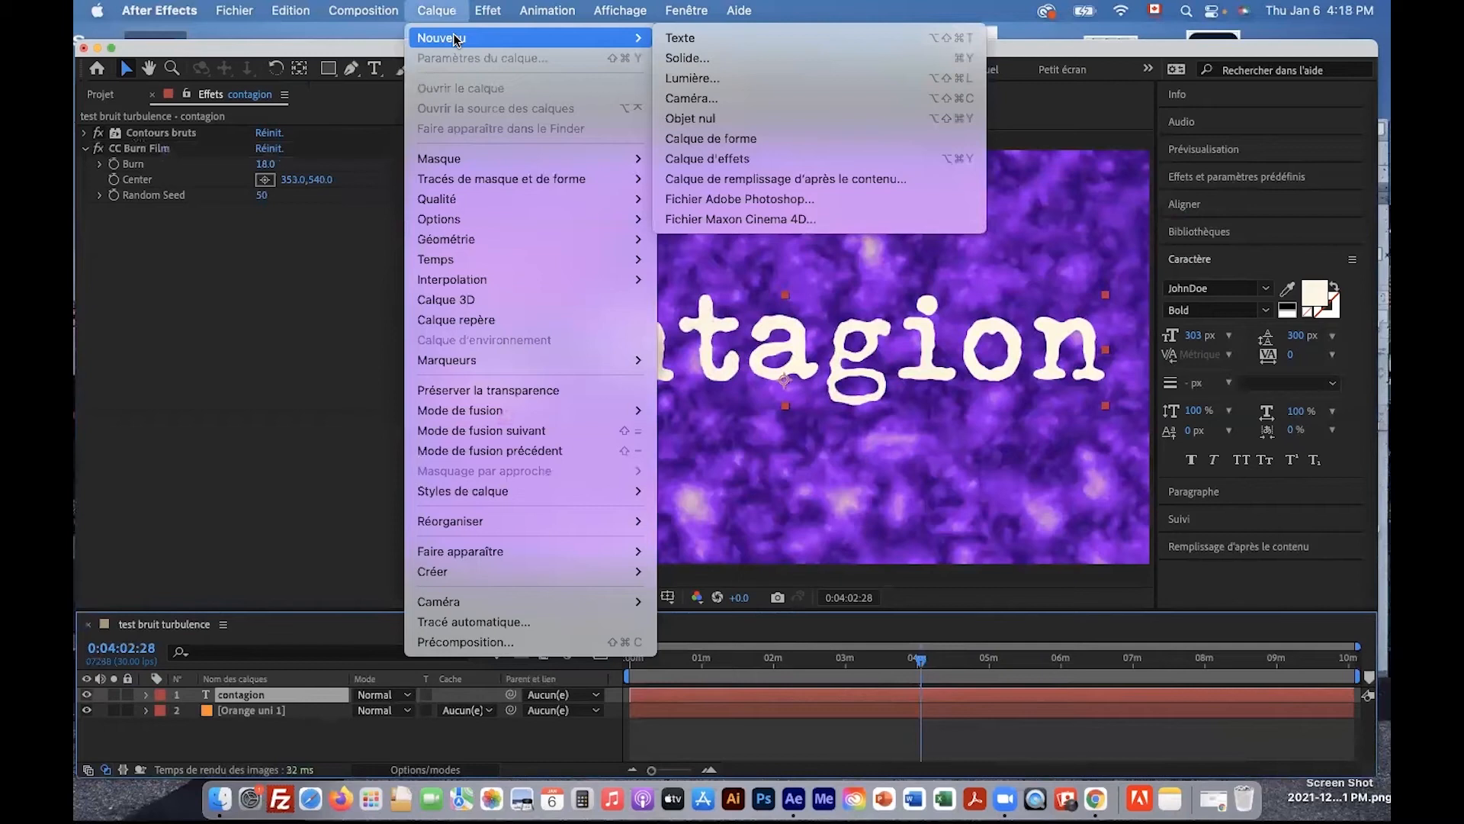
pyautogui.click(745, 166)
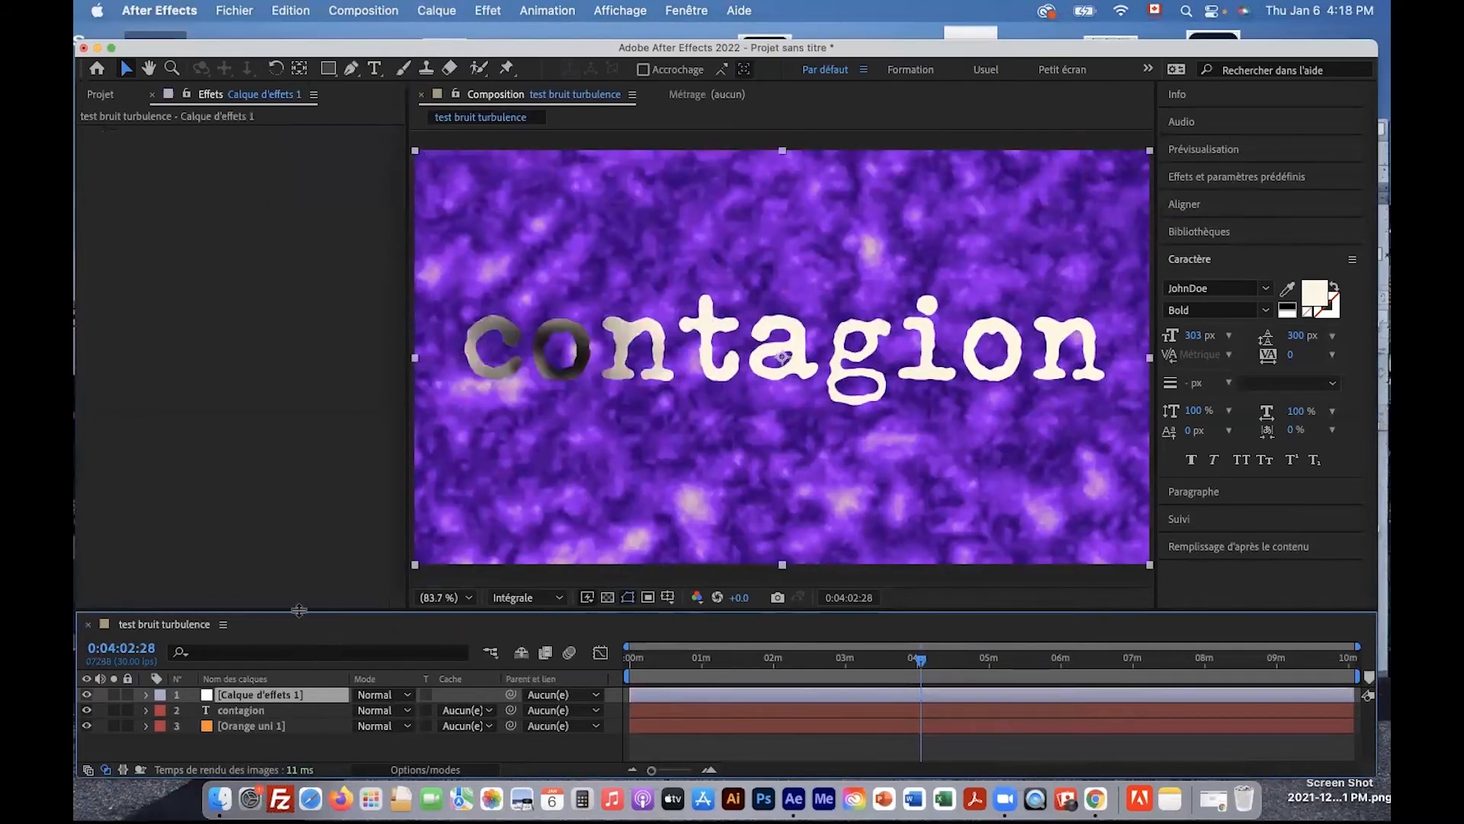
pyautogui.moveTo(298, 608); pyautogui.dragTo(298, 488)
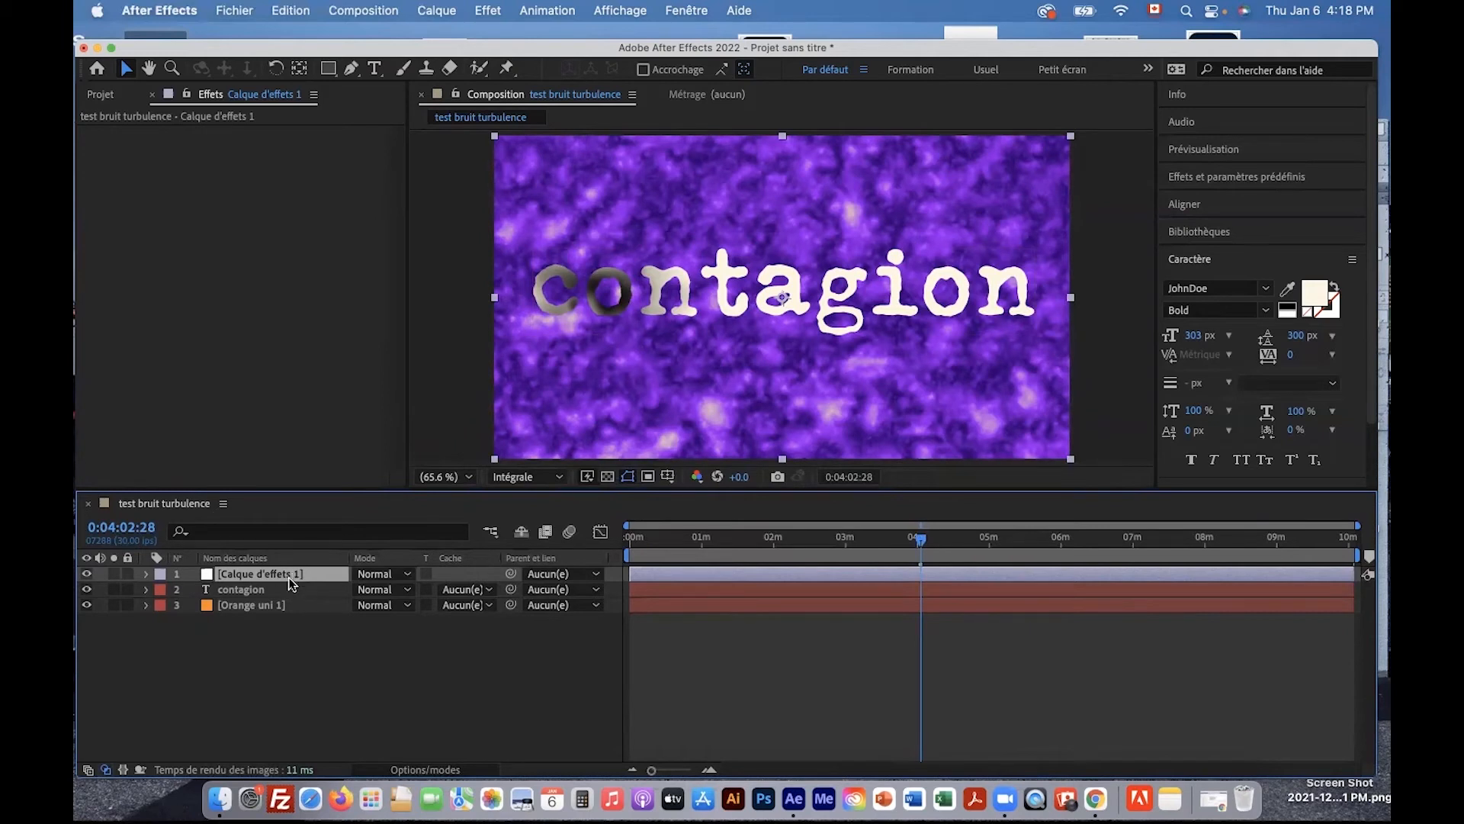
pyautogui.click(280, 591)
pyautogui.click(305, 607)
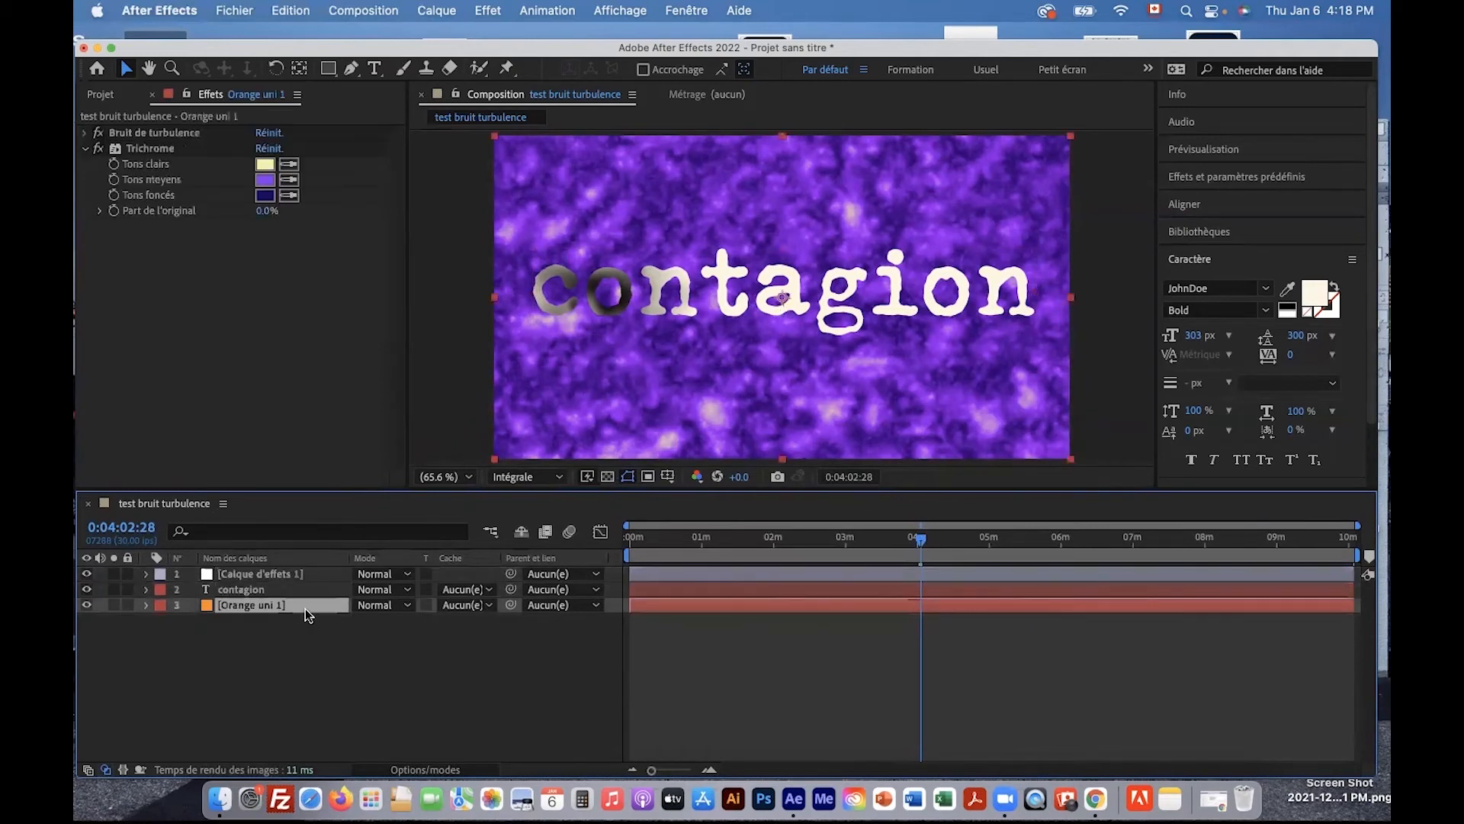
# Apply the CC Plastic effect from the Esthétiques category to the adjustment layer and compare the image with and without it
pyautogui.click(301, 573)
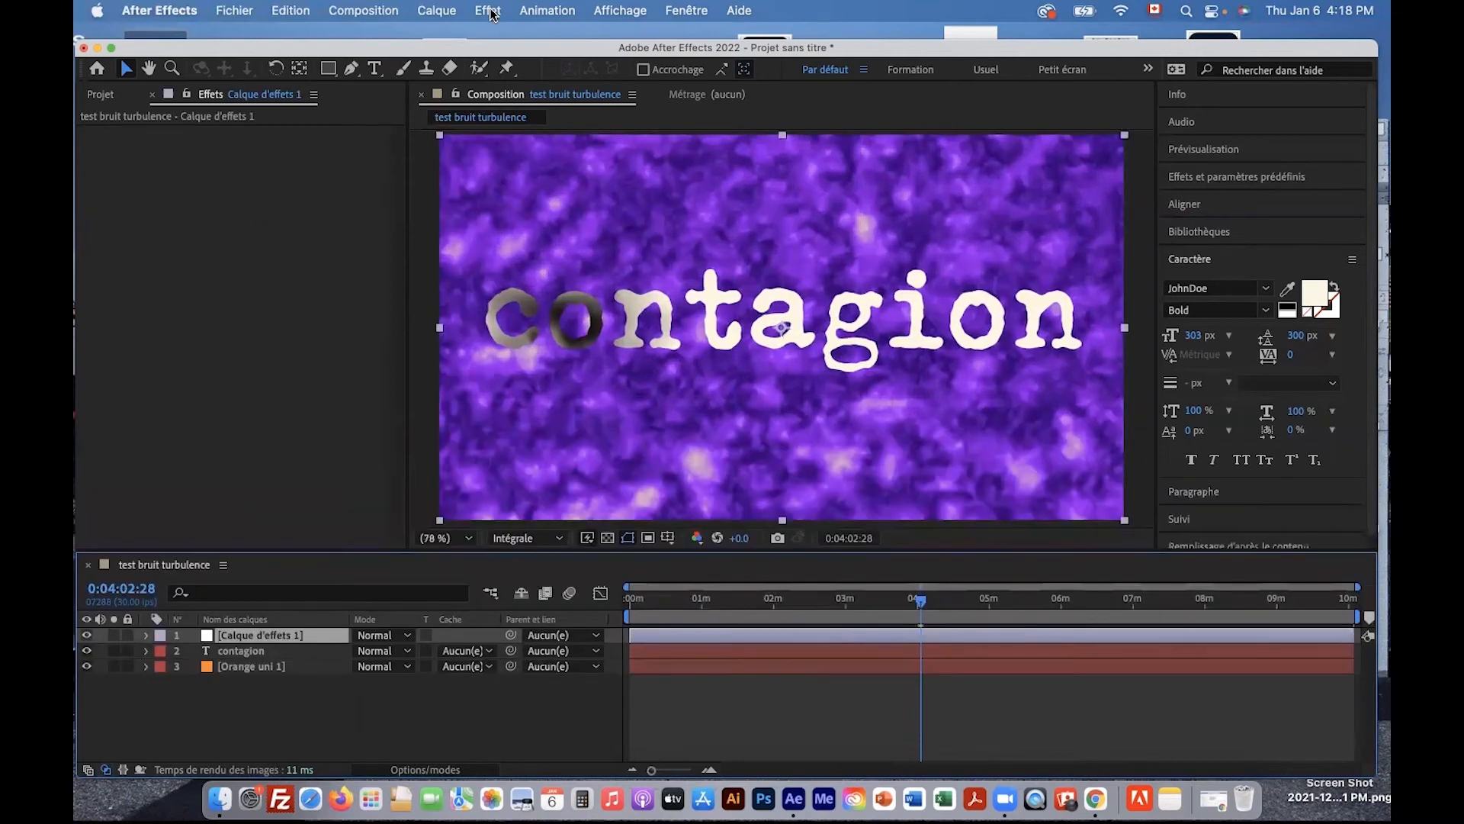
pyautogui.click(488, 11)
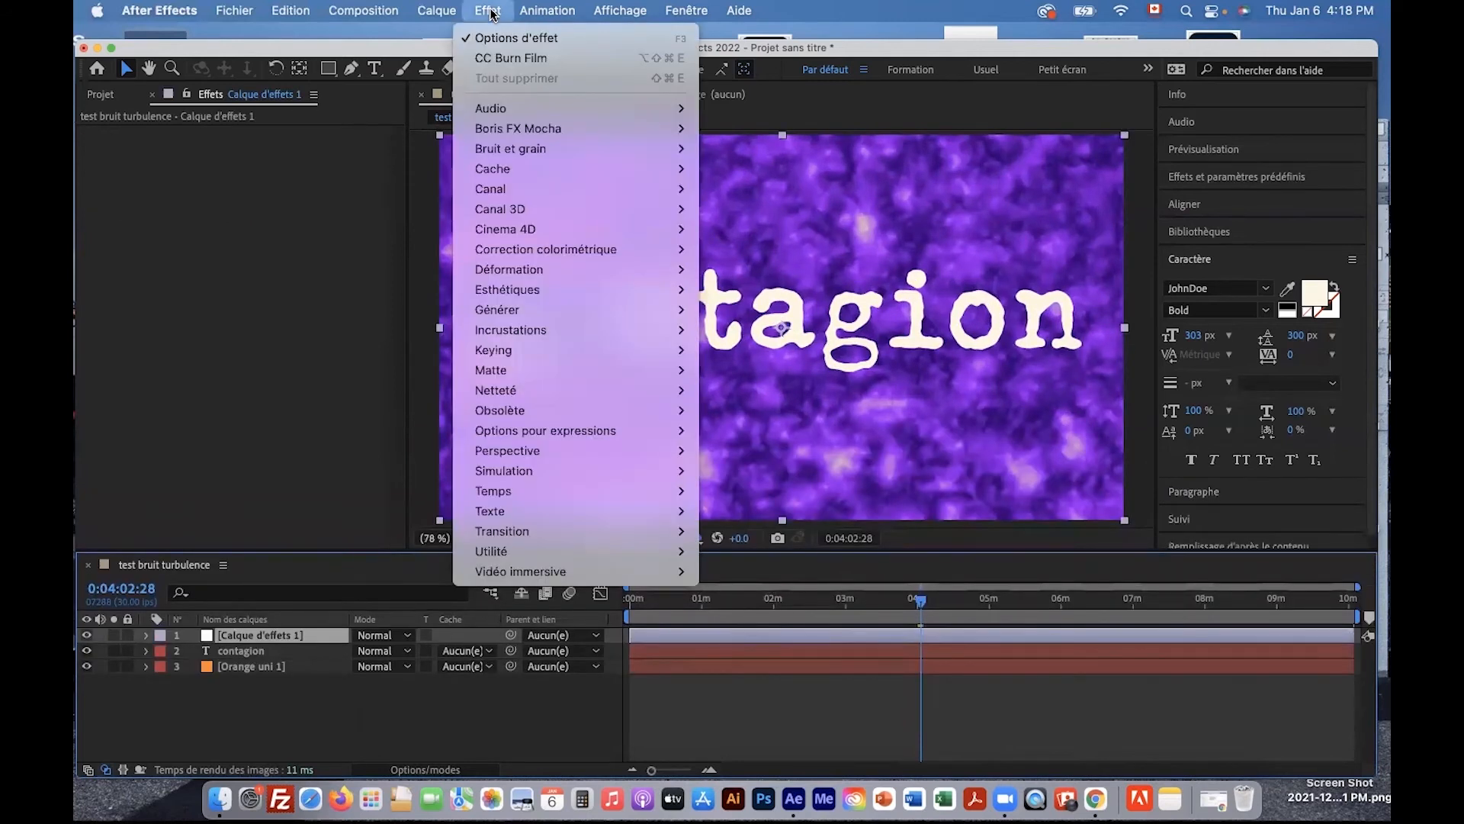
pyautogui.moveTo(556, 292)
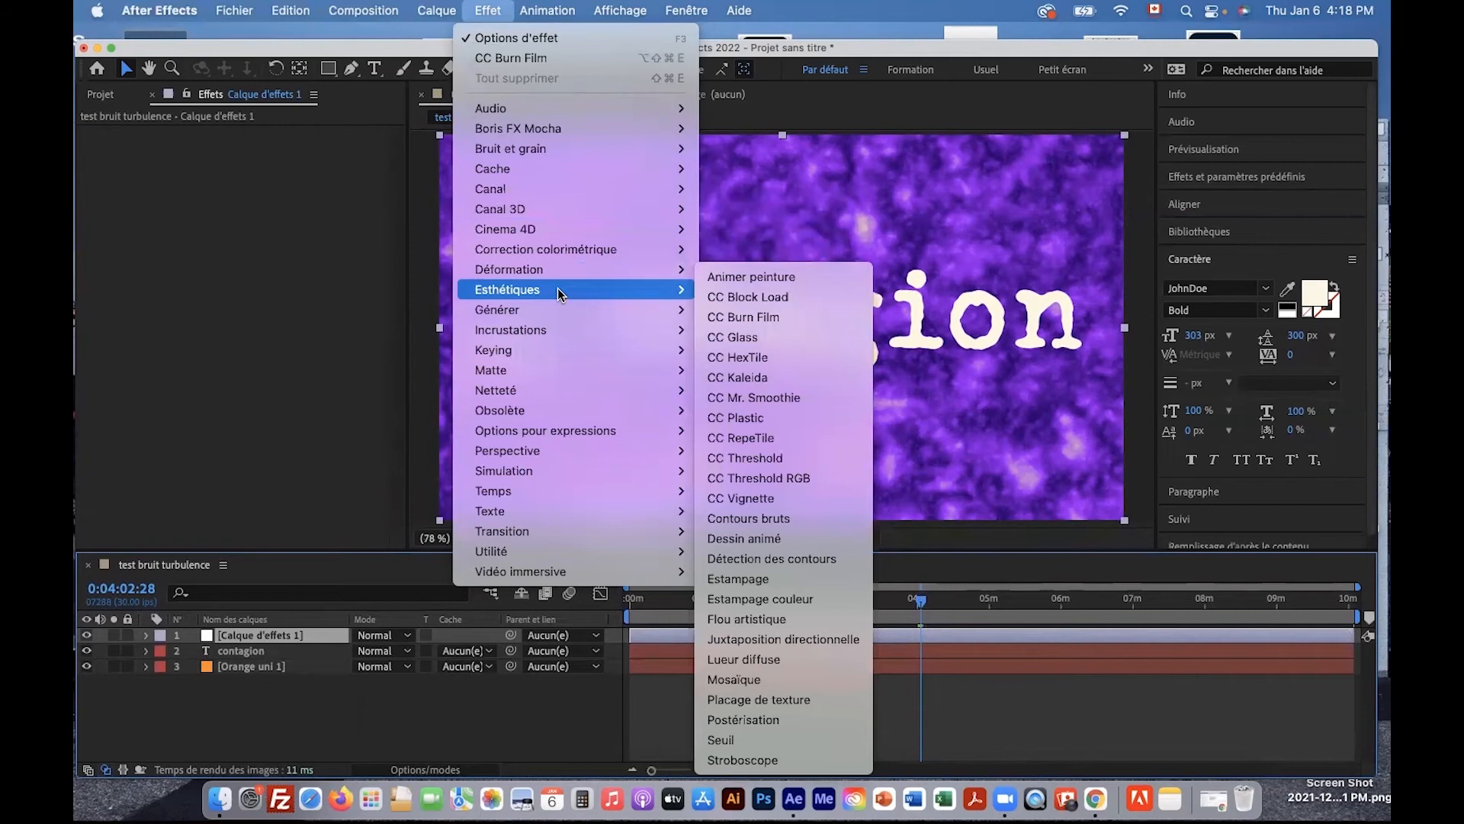
pyautogui.click(744, 418)
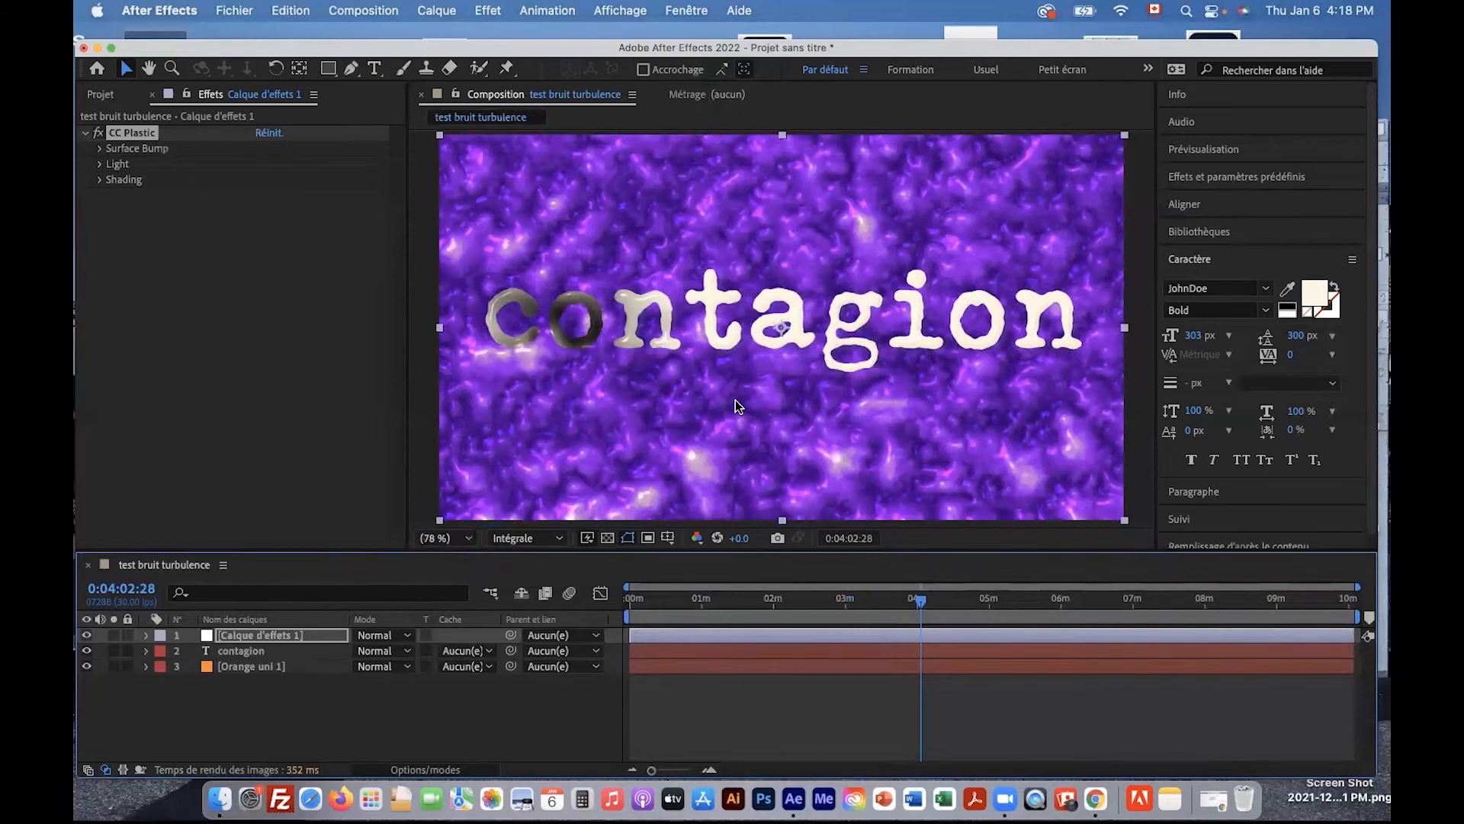
pyautogui.click(98, 135)
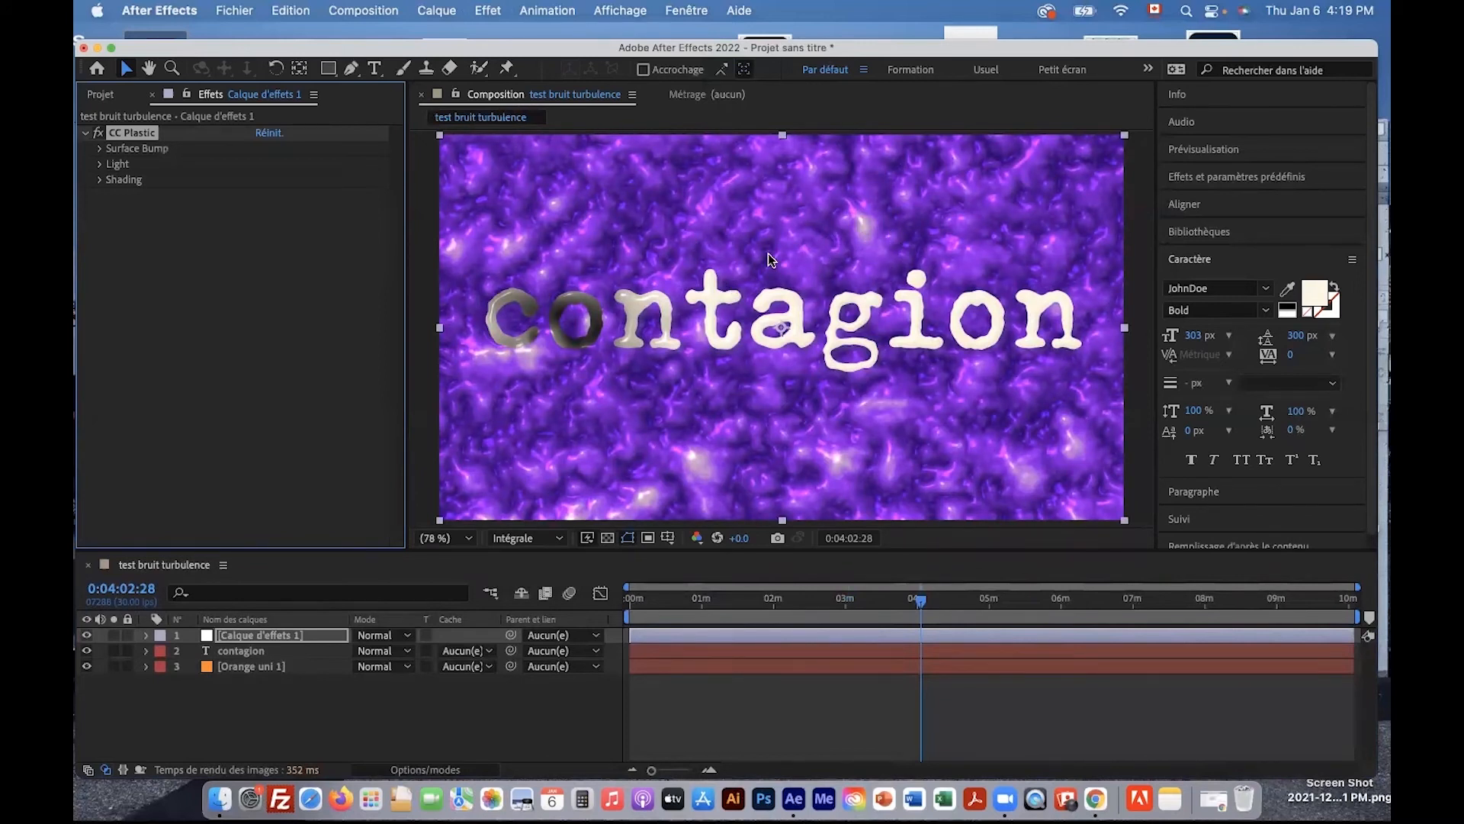
# Raise the Light Intensity of CC Plastic to about 133 and collapse the effect's settings
pyautogui.click(100, 164)
pyautogui.moveTo(266, 198); pyautogui.dragTo(297, 195)
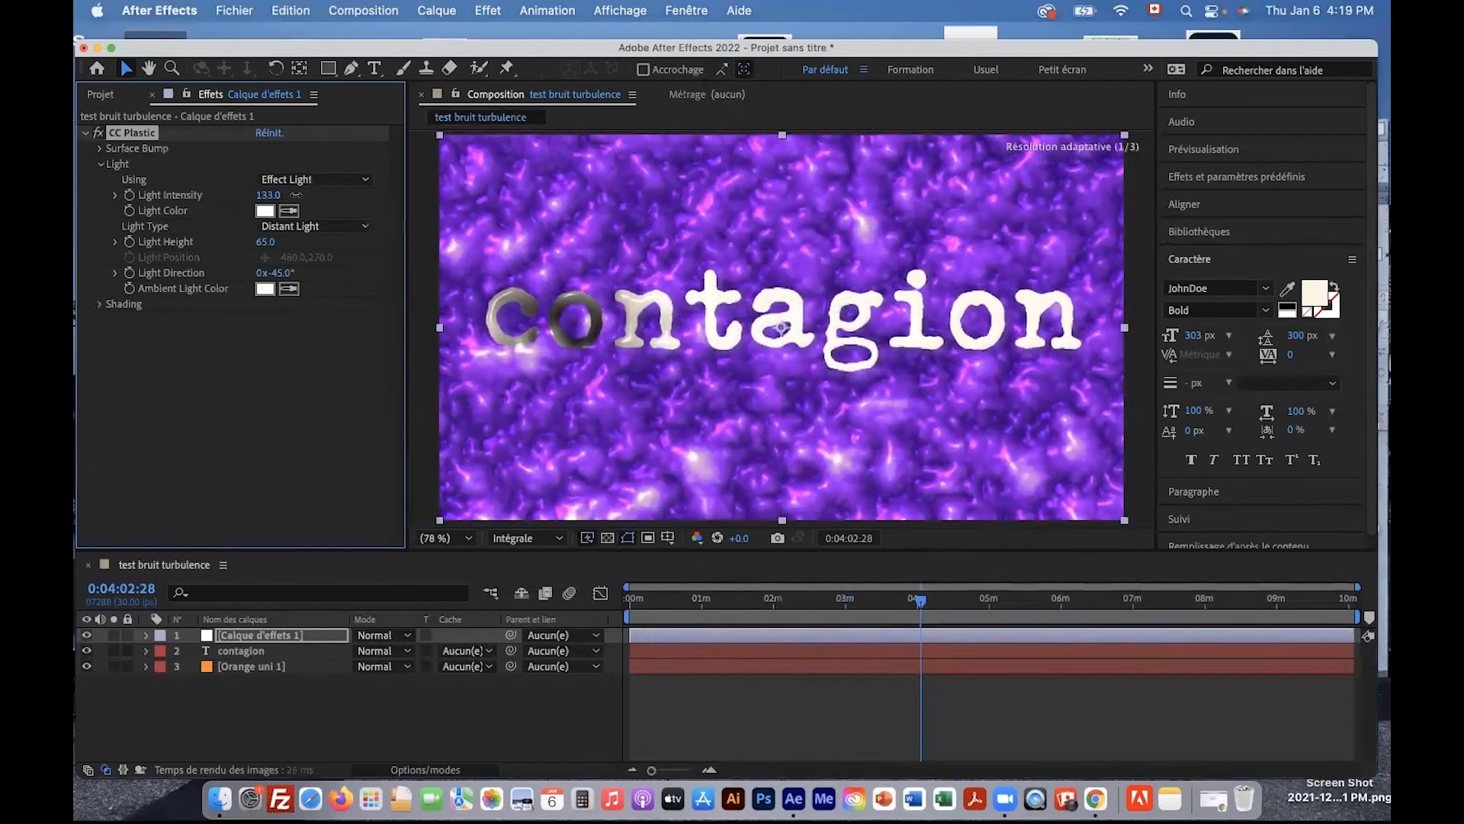
pyautogui.click(99, 164)
pyautogui.click(99, 148)
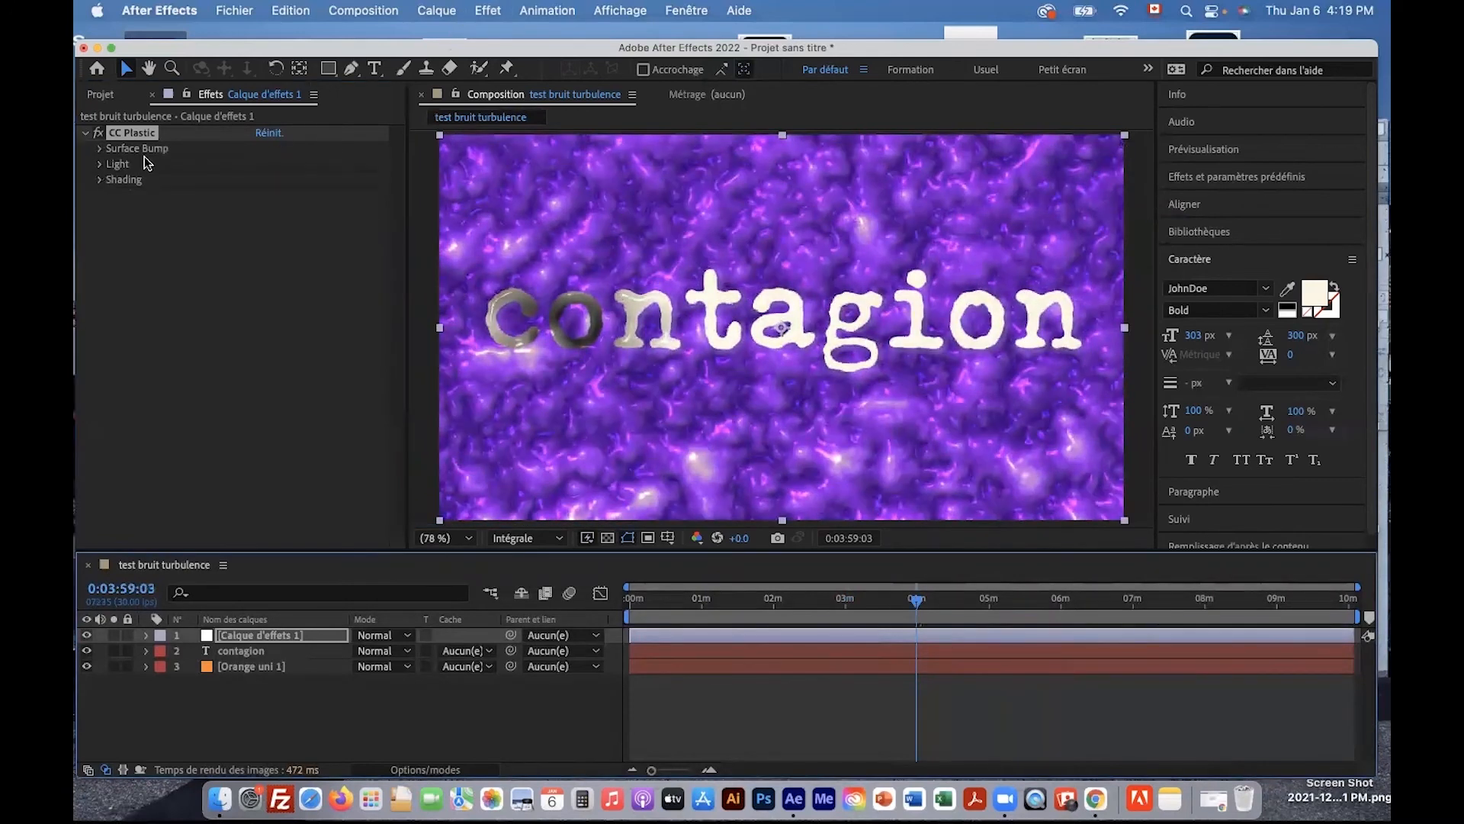
pyautogui.click(85, 133)
# Apply CC Vignette from the Esthétiques category to the adjustment layer and set its Amount to 319
pyautogui.click(488, 10)
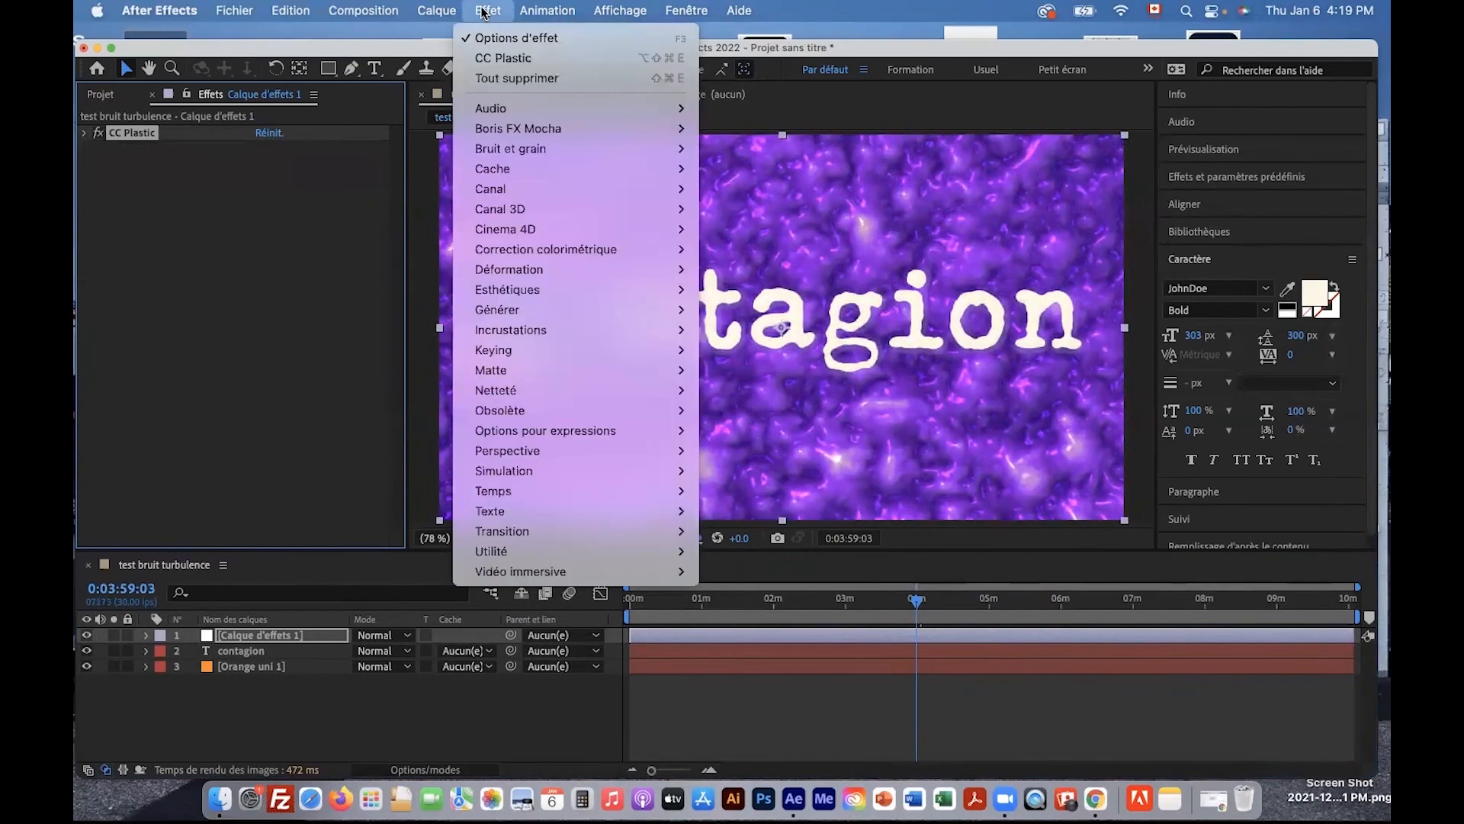
pyautogui.moveTo(532, 288)
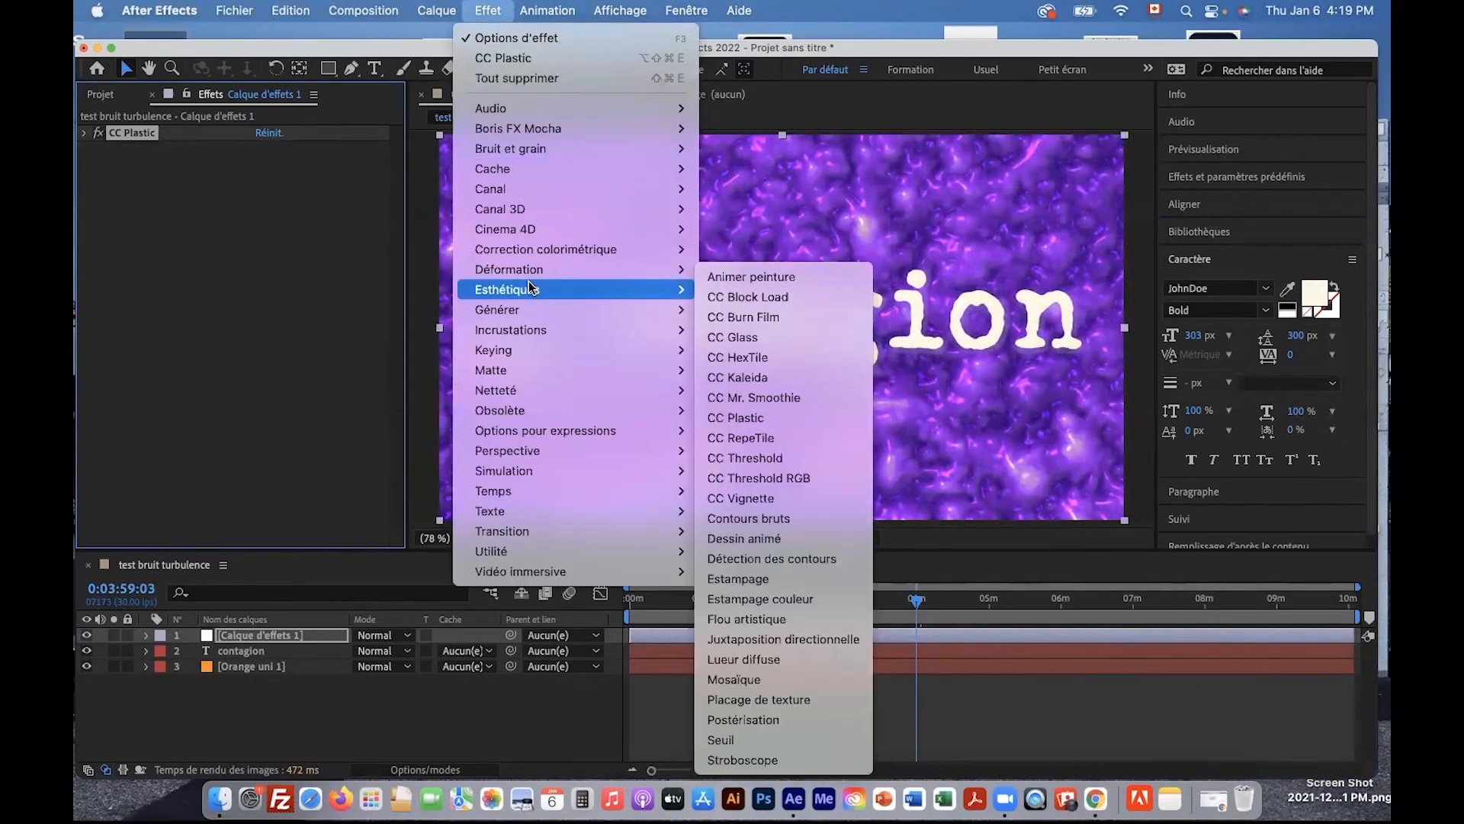
pyautogui.click(720, 502)
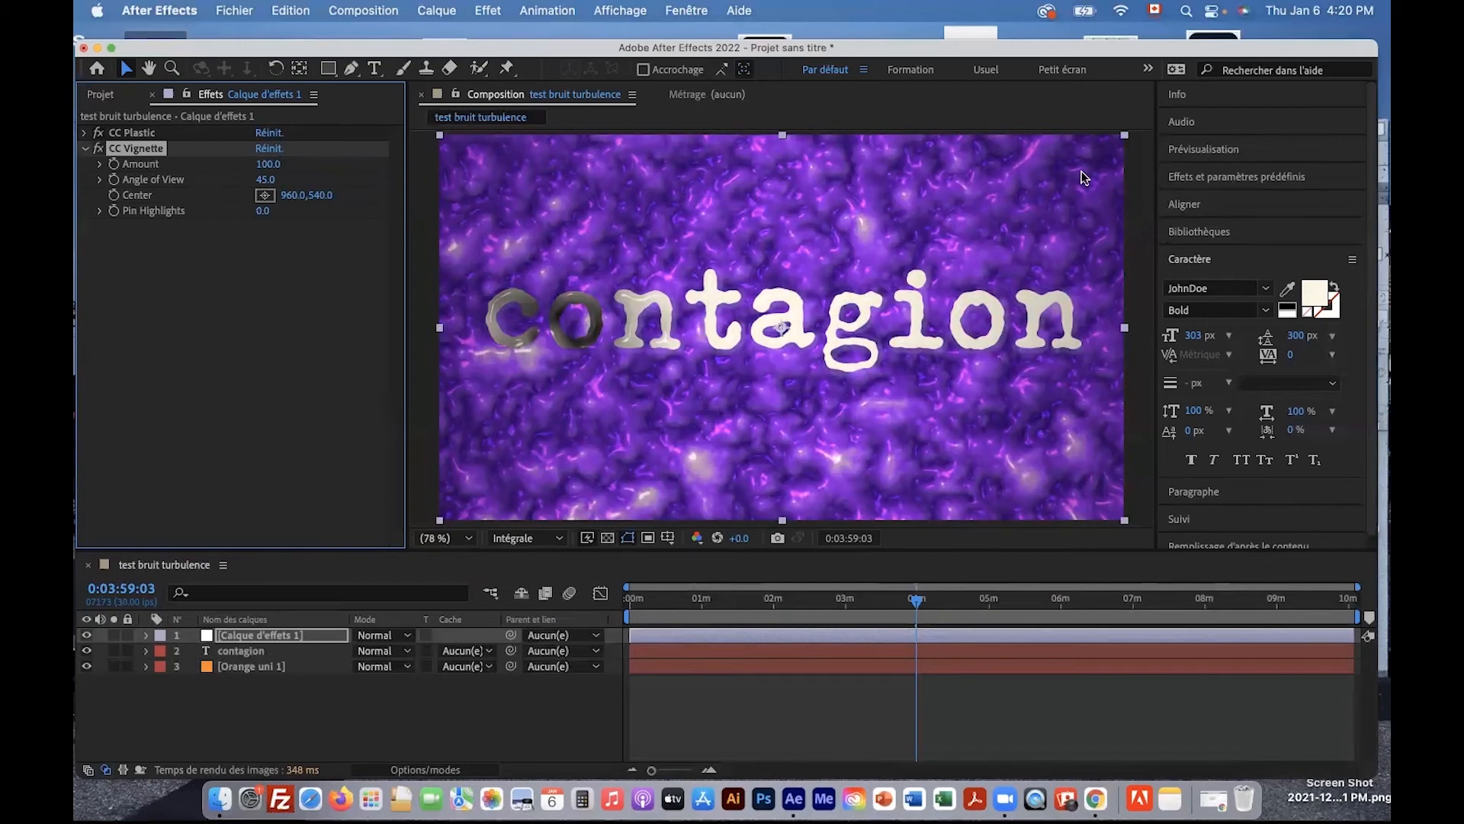
pyautogui.moveTo(260, 166); pyautogui.dragTo(601, 182)
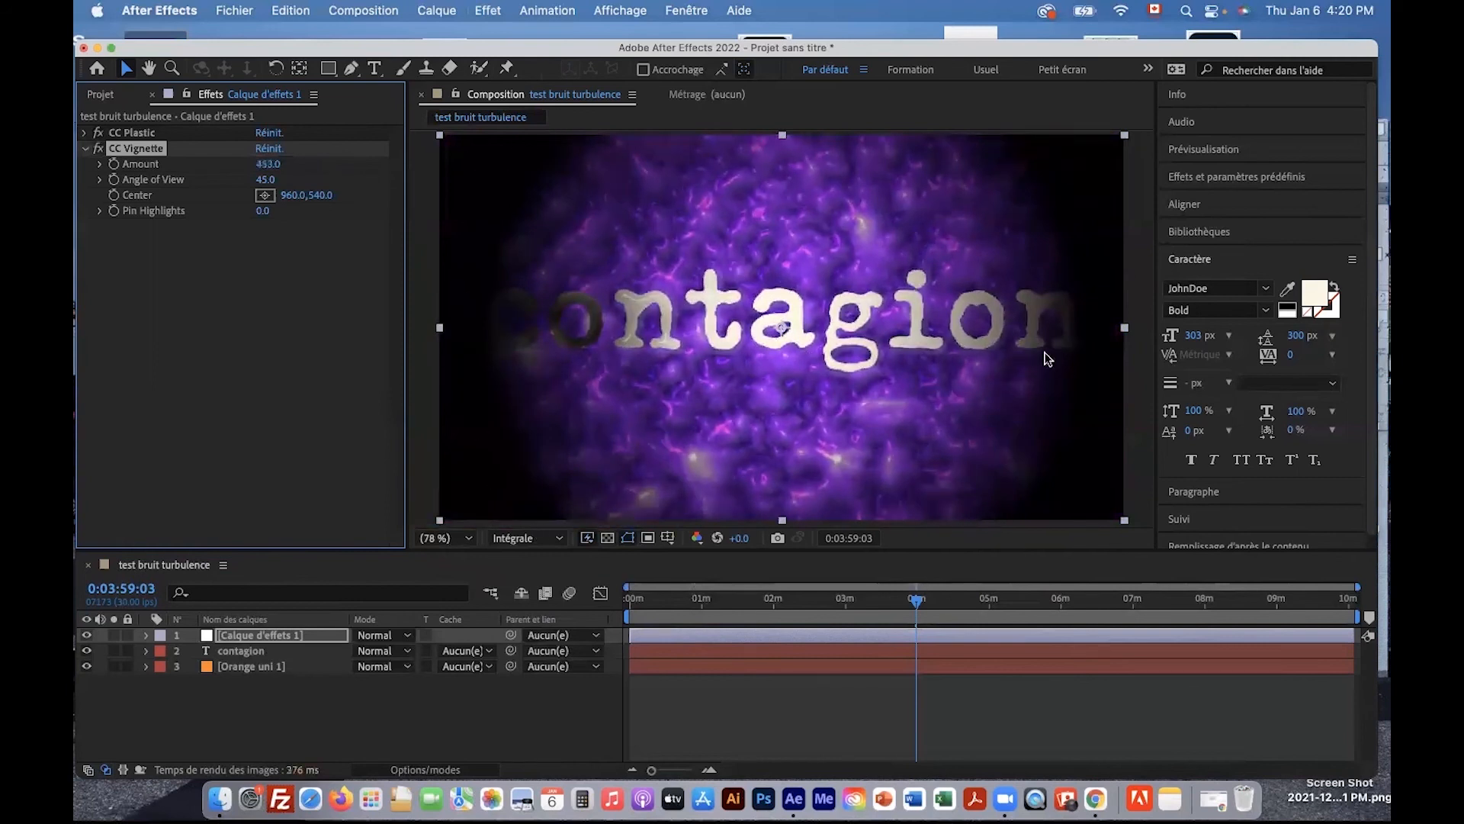
pyautogui.moveTo(271, 166); pyautogui.dragTo(155, 164)
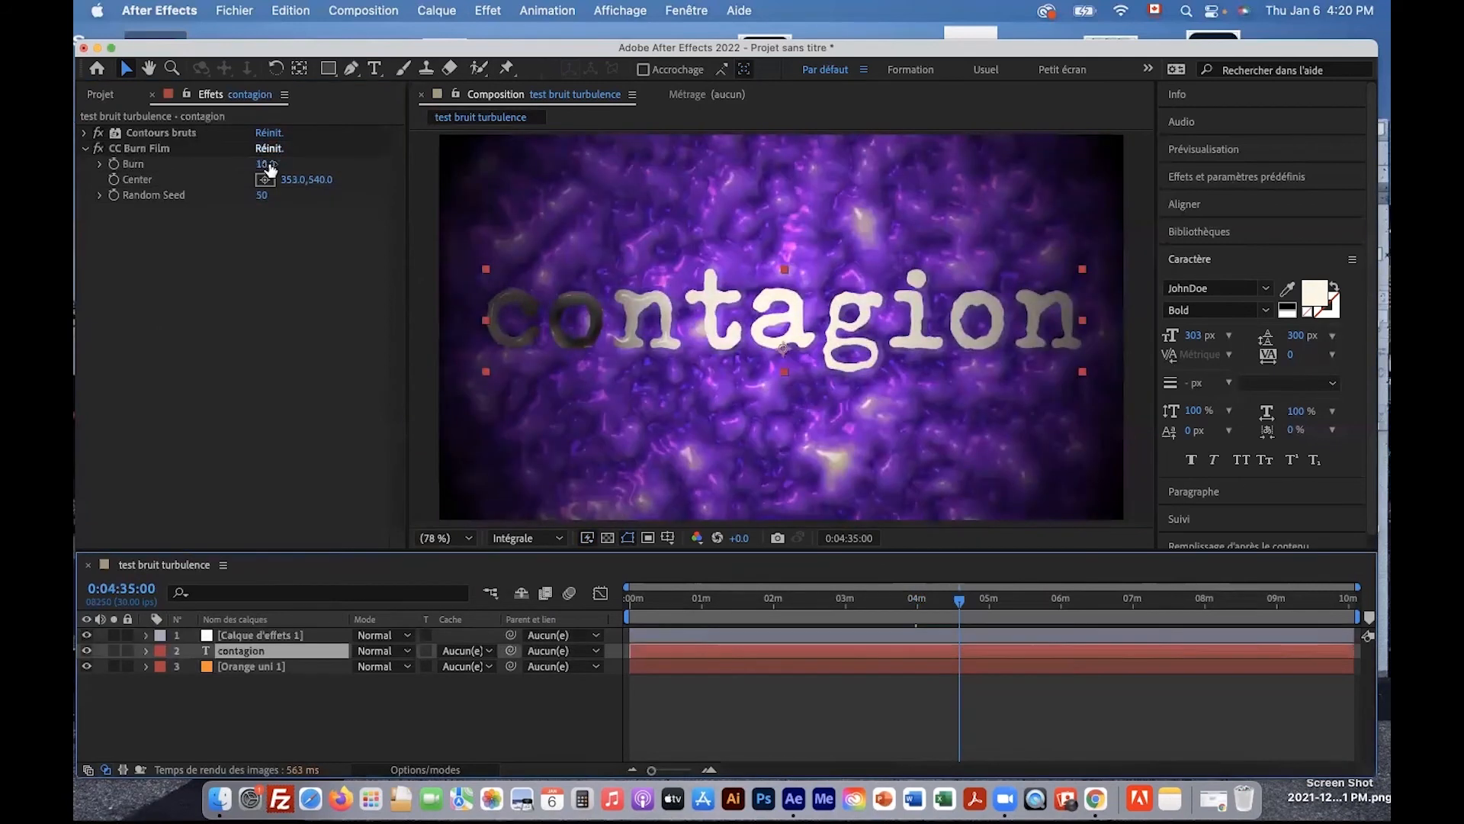
# Set the Burn of CC Burn Film on the contagion text to 0 and return to the start of the composition
pyautogui.moveTo(269, 166)
pyautogui.mouseDown()
pyautogui.moveTo(299, 165)
pyautogui.moveTo(129, 172)
pyautogui.mouseUp()
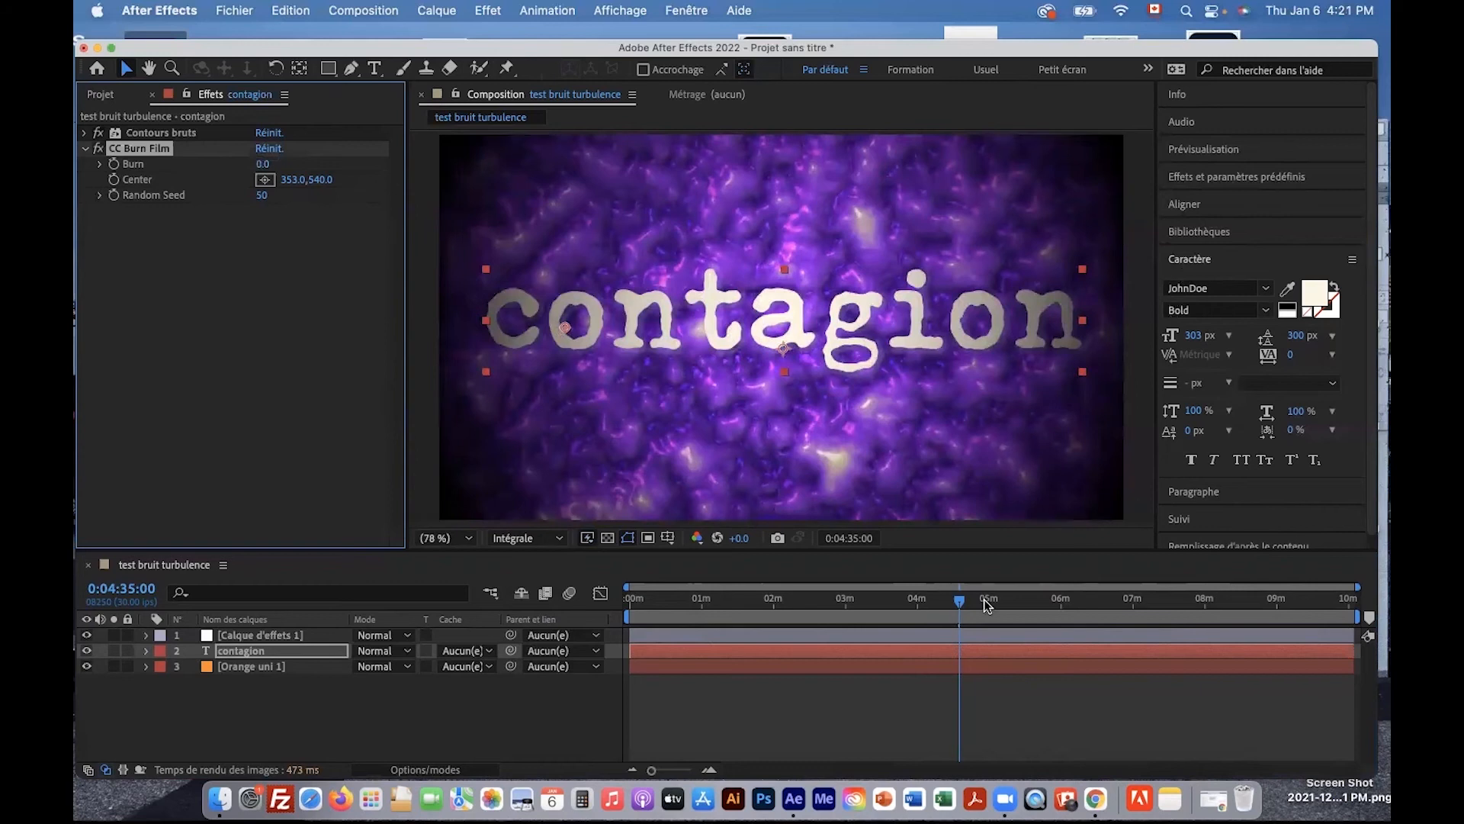
pyautogui.moveTo(942, 604); pyautogui.dragTo(622, 603)
# Apply CC Burn Film from the Esthétiques category to the adjustment layer and raise its Burn value
pyautogui.click(259, 636)
pyautogui.click(497, 11)
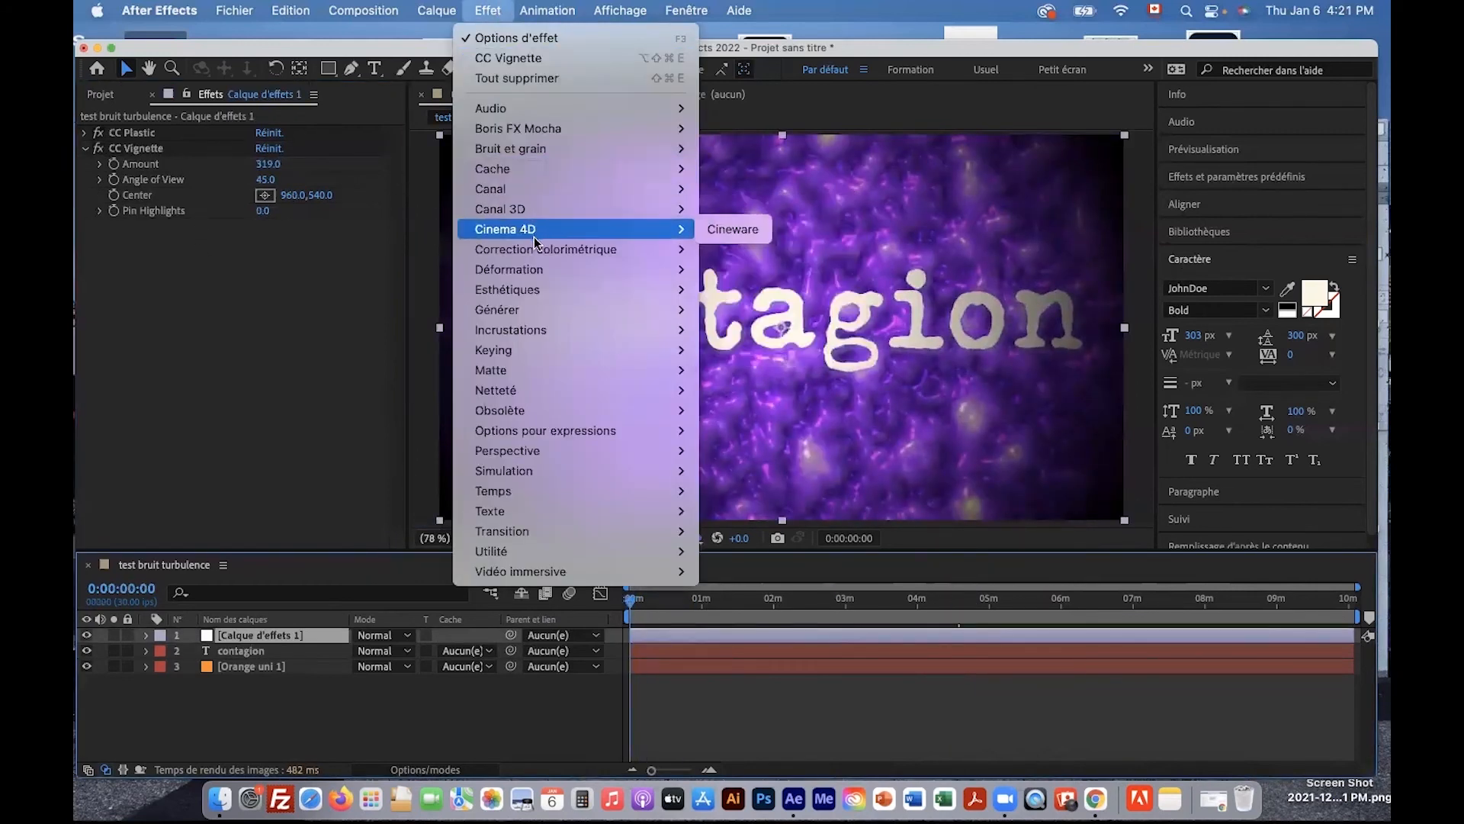
pyautogui.moveTo(543, 278)
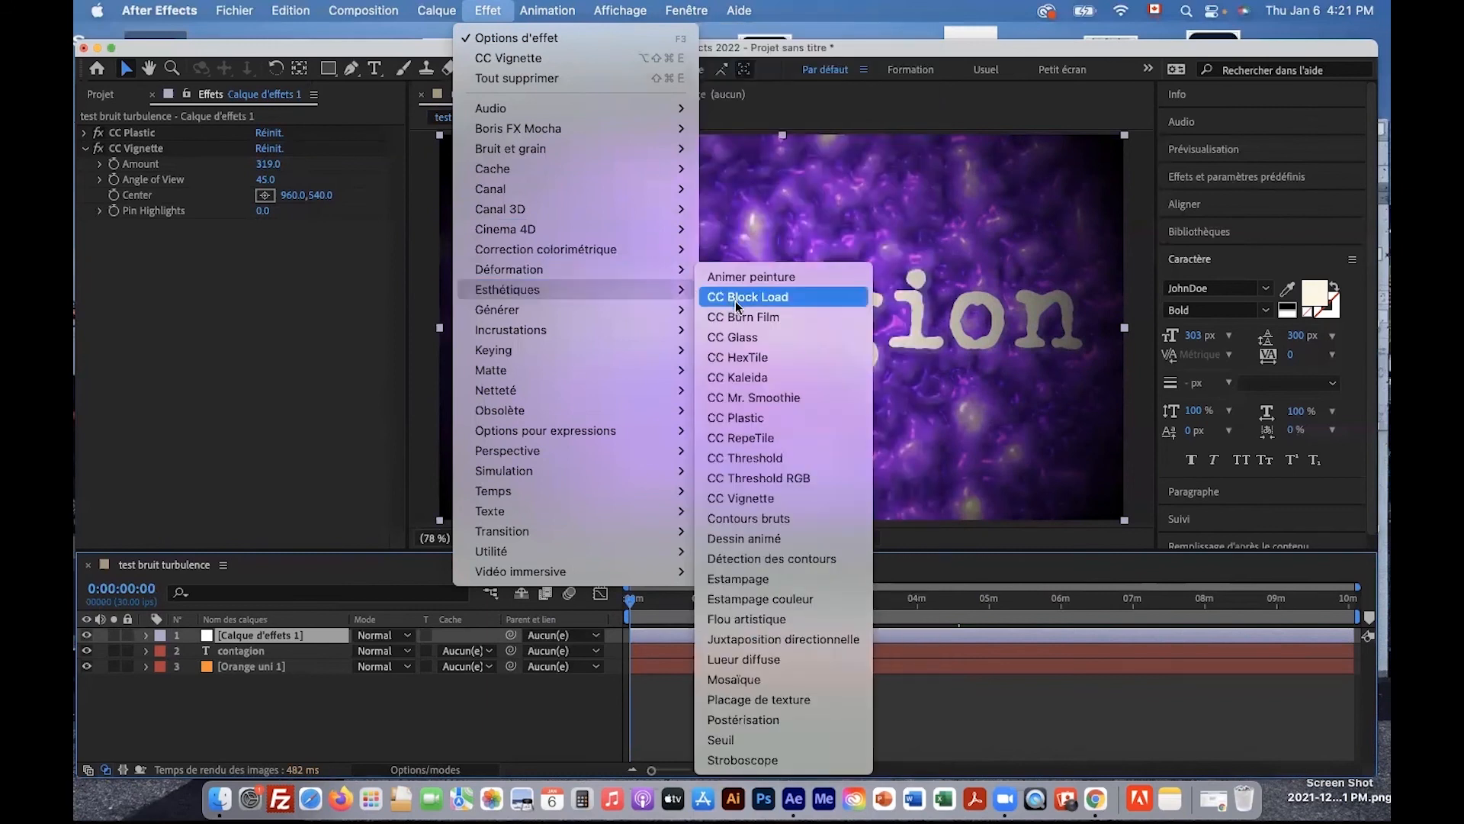
pyautogui.click(738, 316)
pyautogui.moveTo(262, 241); pyautogui.dragTo(317, 241)
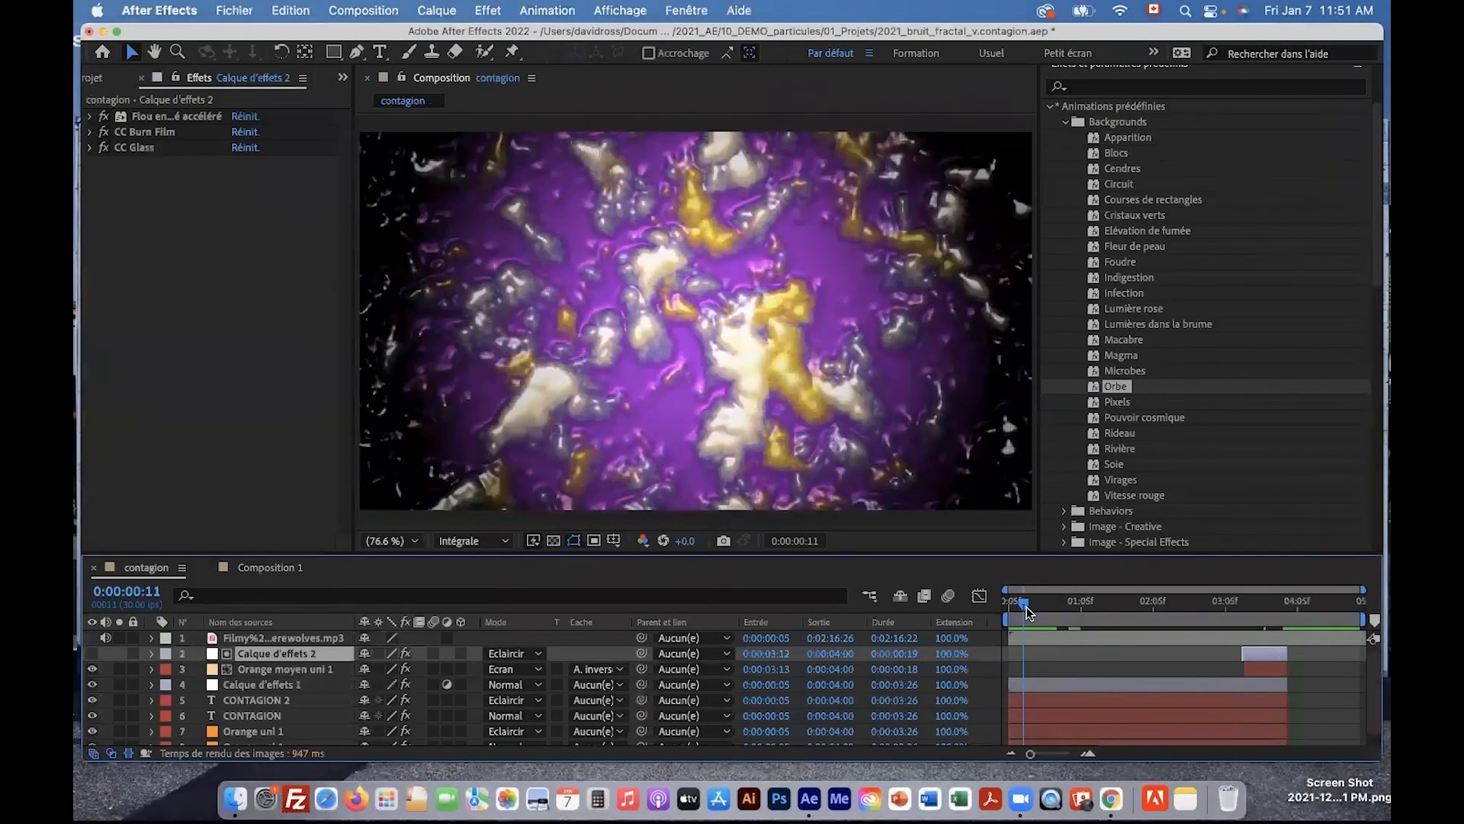
# Scrub through the finished contagion composition to about 3 seconds 15 frames and select its mp3 audio layer
pyautogui.moveTo(1025, 604); pyautogui.dragTo(1251, 619)
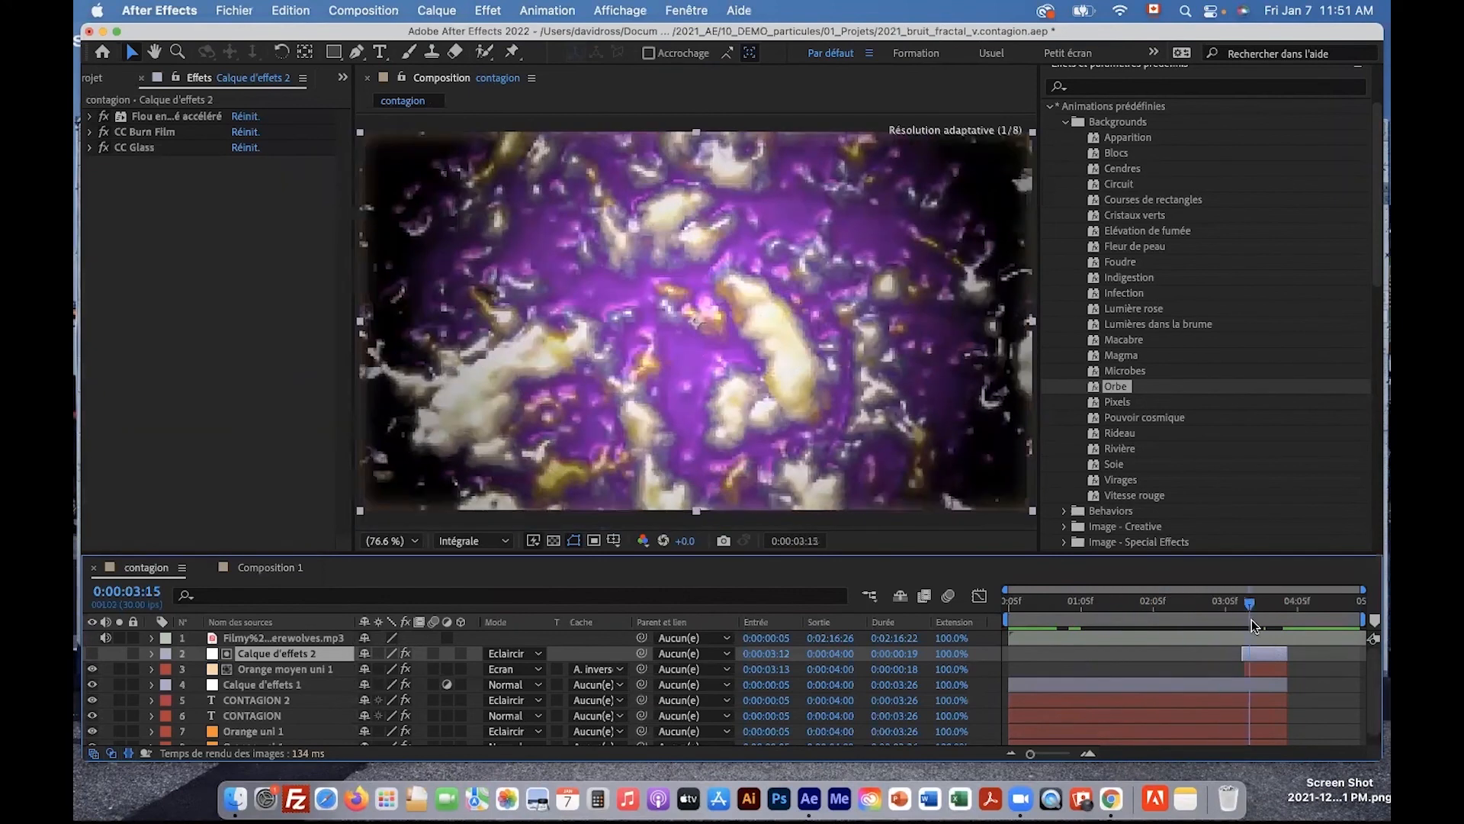
pyautogui.click(260, 639)
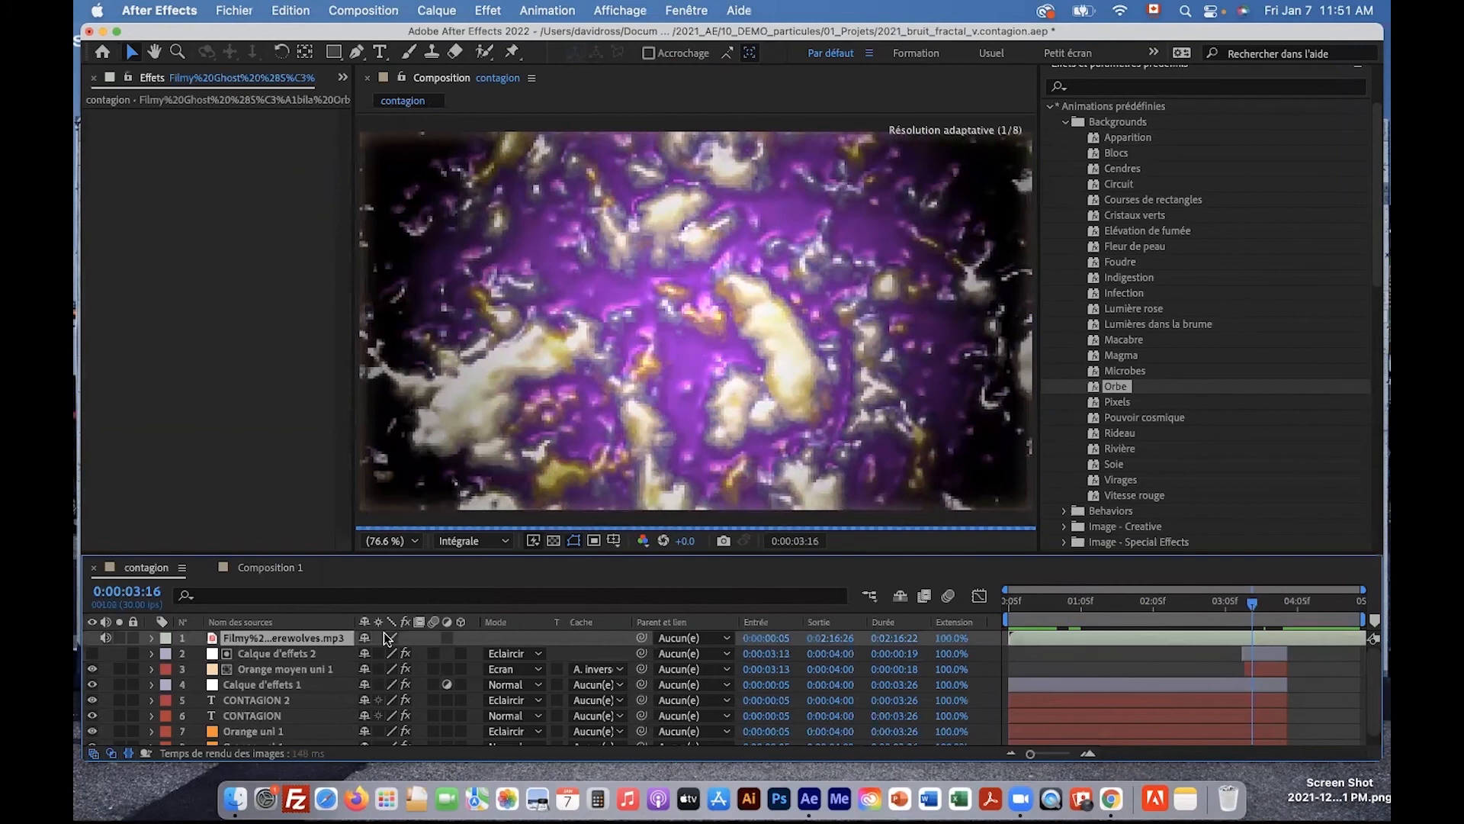
# Switch to Composition 1 and expand the Backgrounds folder of the predefined animations
pyautogui.click(270, 570)
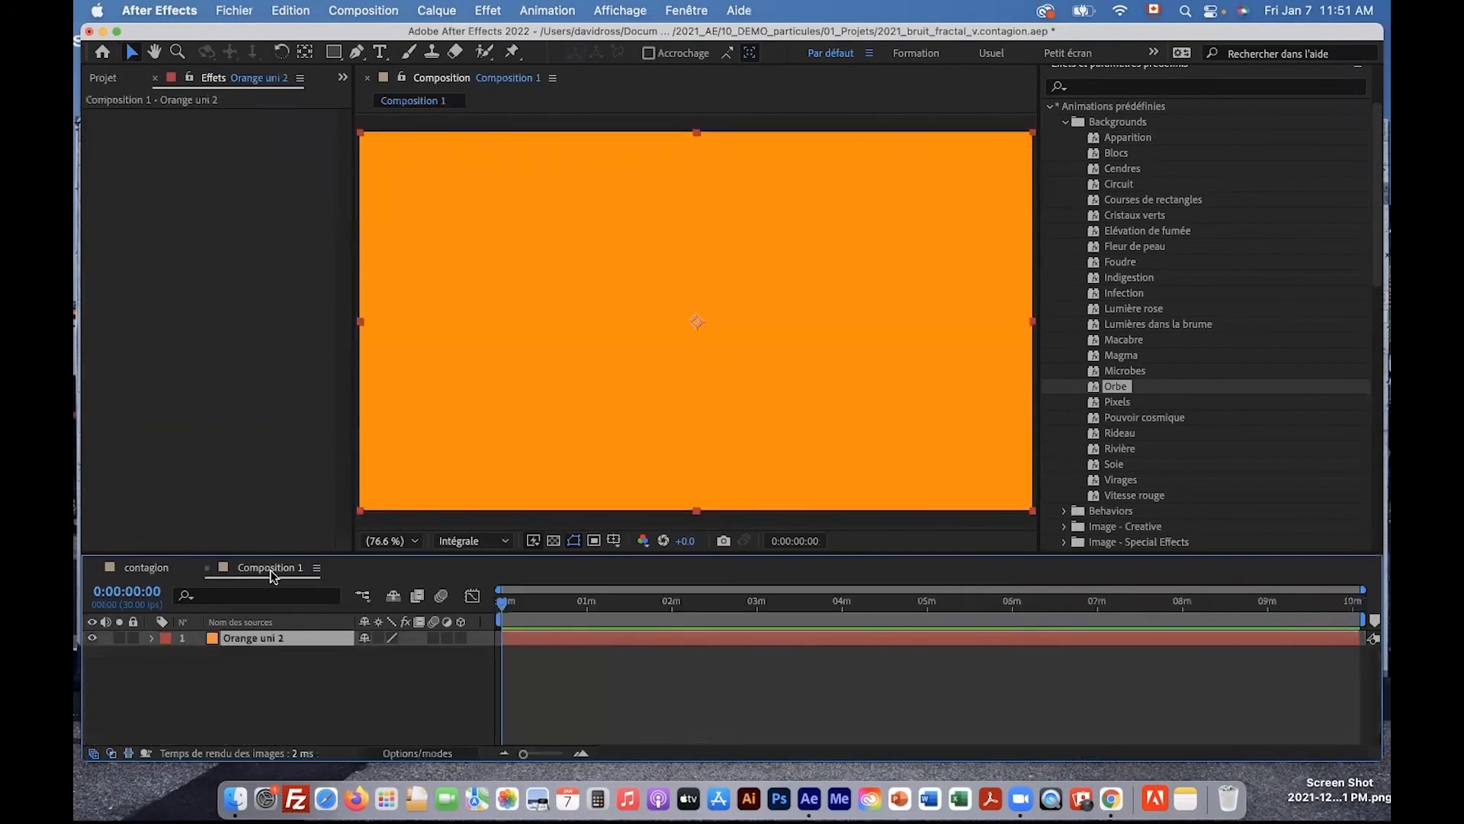
pyautogui.click(1065, 171)
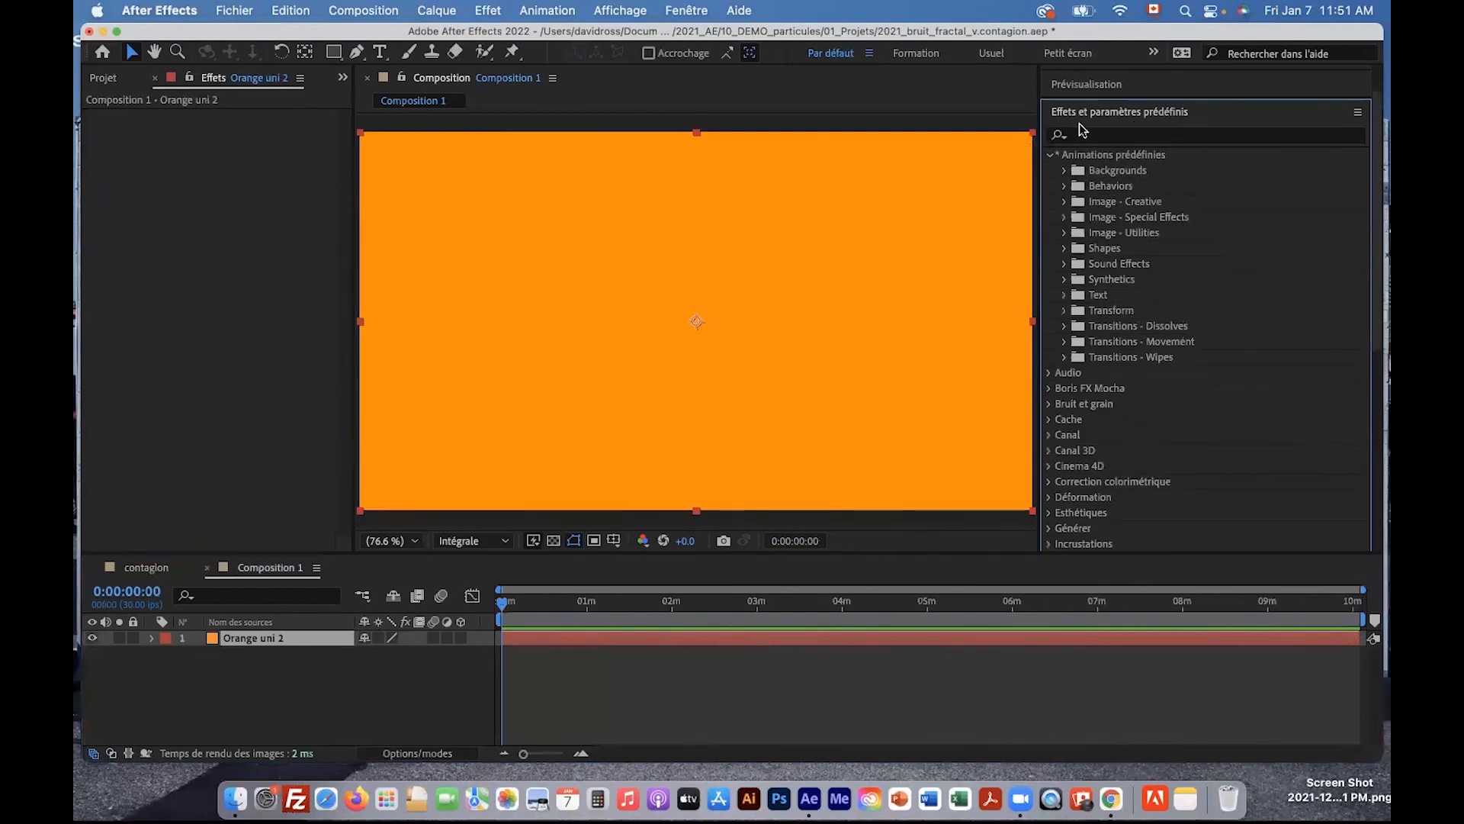
pyautogui.click(1065, 171)
# Try the Circuit background preset on the orange solid and remove its effects
pyautogui.click(1115, 201)
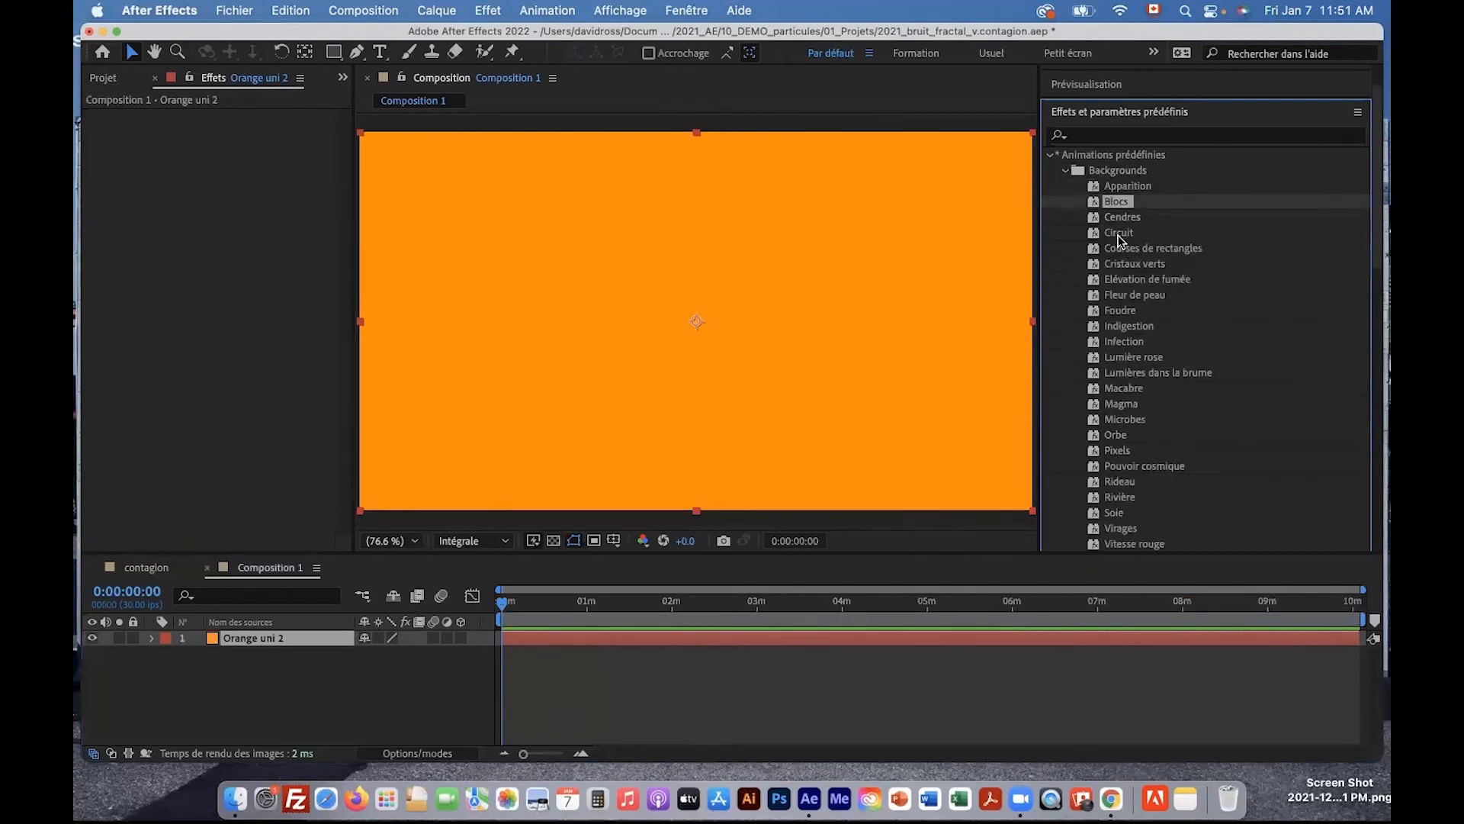
pyautogui.click(1118, 235)
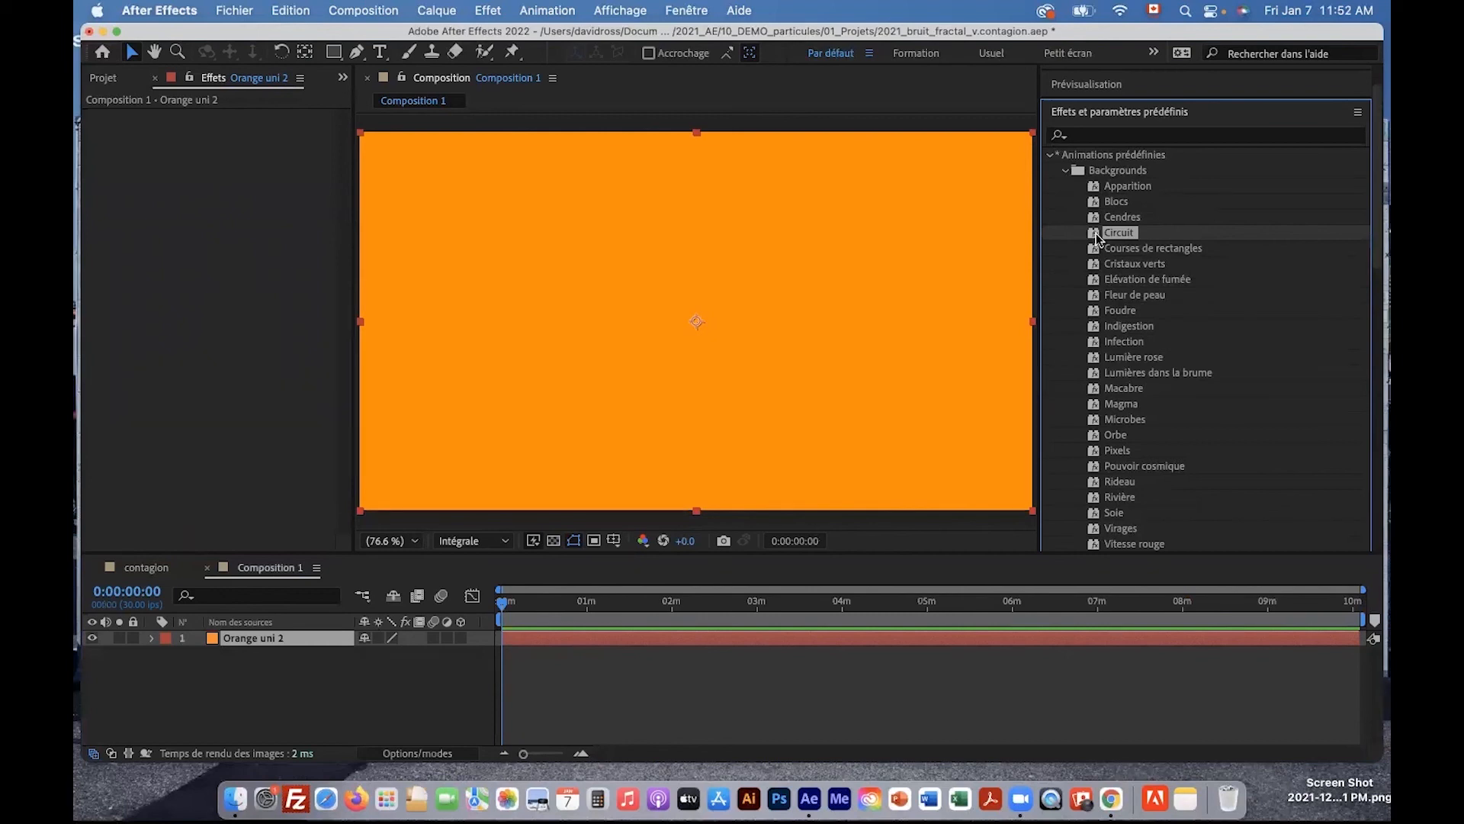
pyautogui.moveTo(1096, 237); pyautogui.dragTo(839, 256)
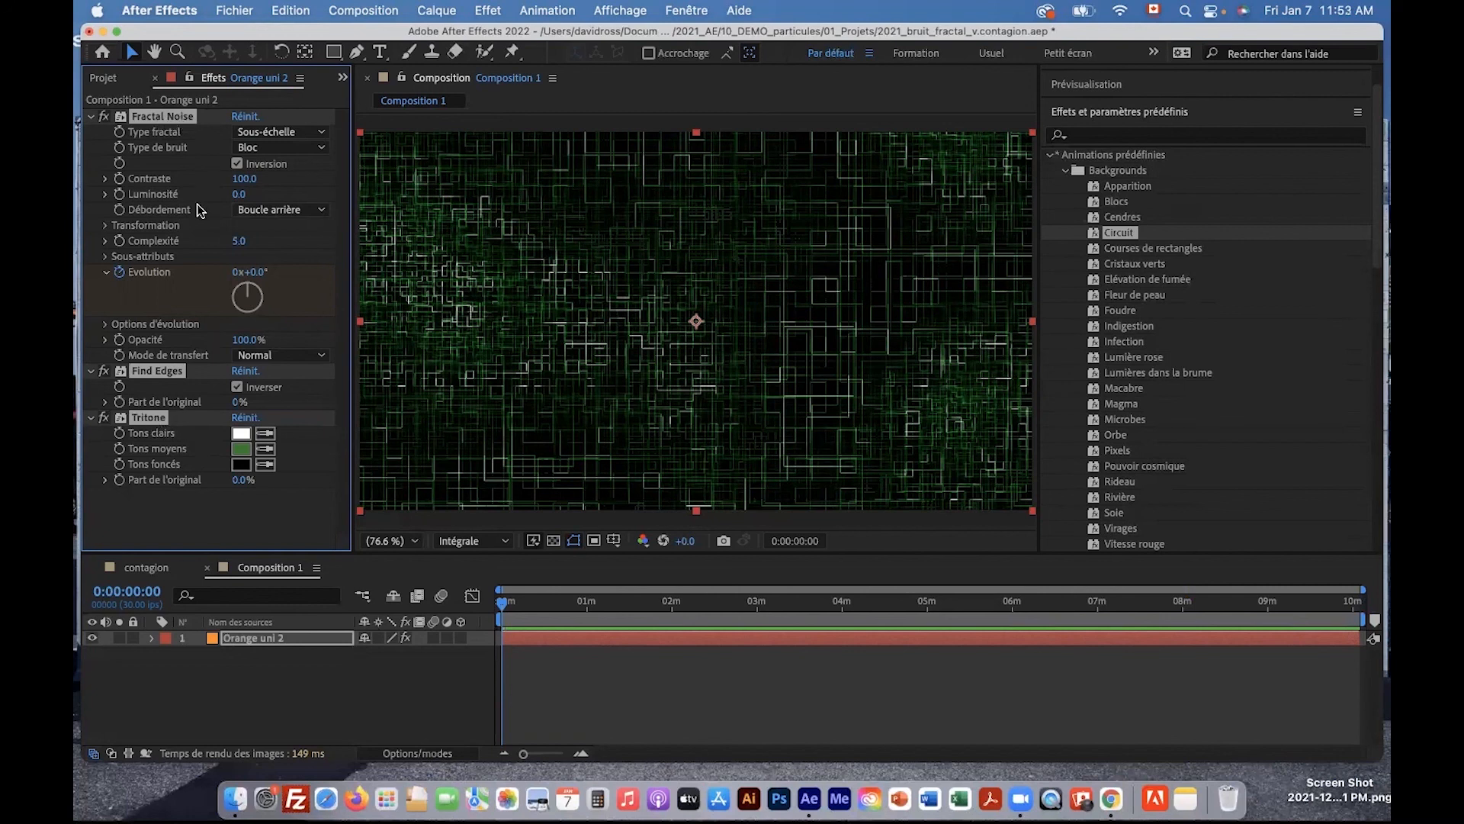
pyautogui.press('Delete')
# Try the Cristaux verts and Macabre background presets on the orange solid one at a time, previewing and clearing each
pyautogui.moveTo(1110, 264); pyautogui.dragTo(867, 276)
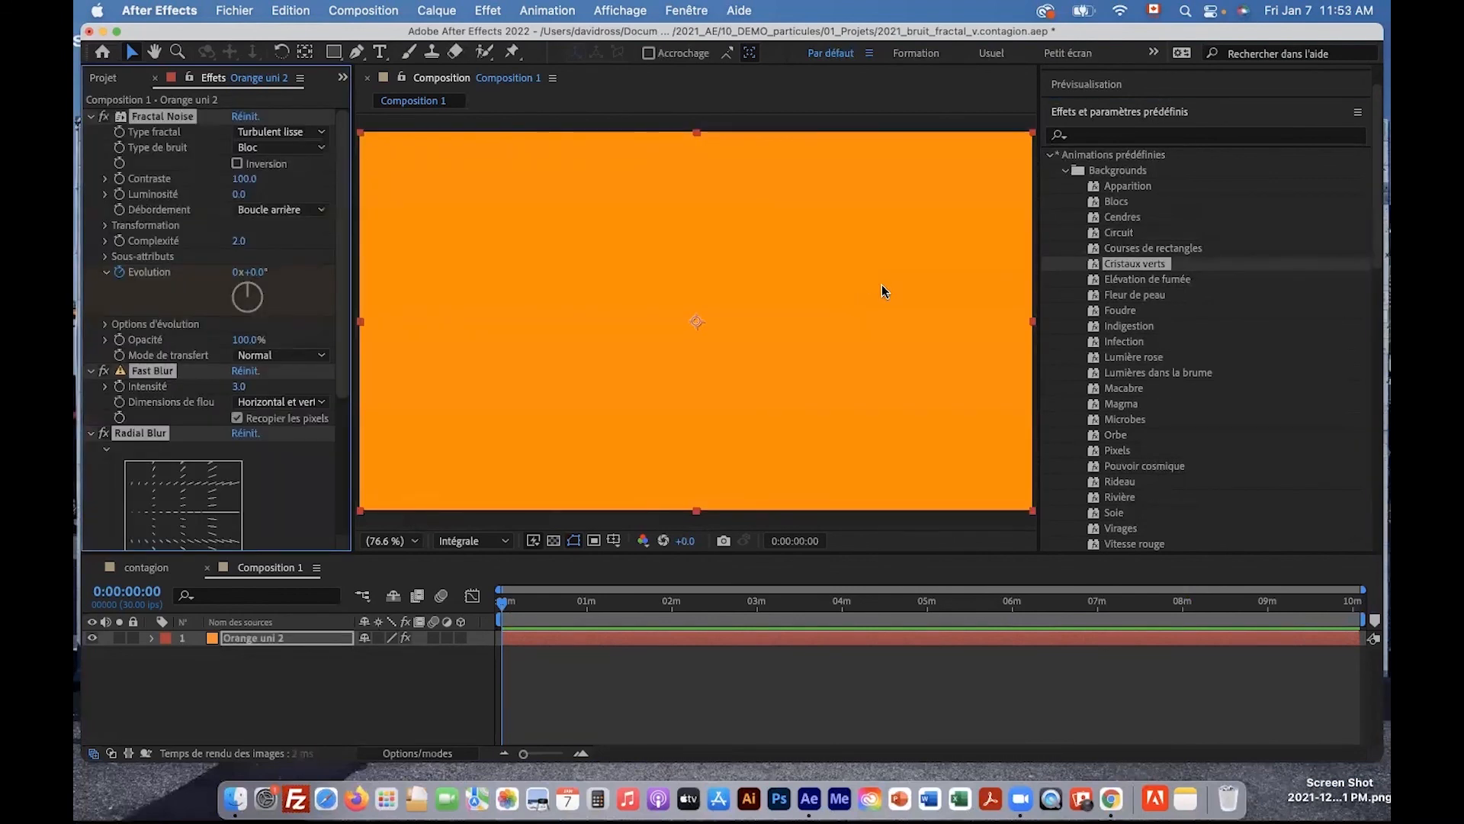
pyautogui.moveTo(584, 601); pyautogui.dragTo(607, 603)
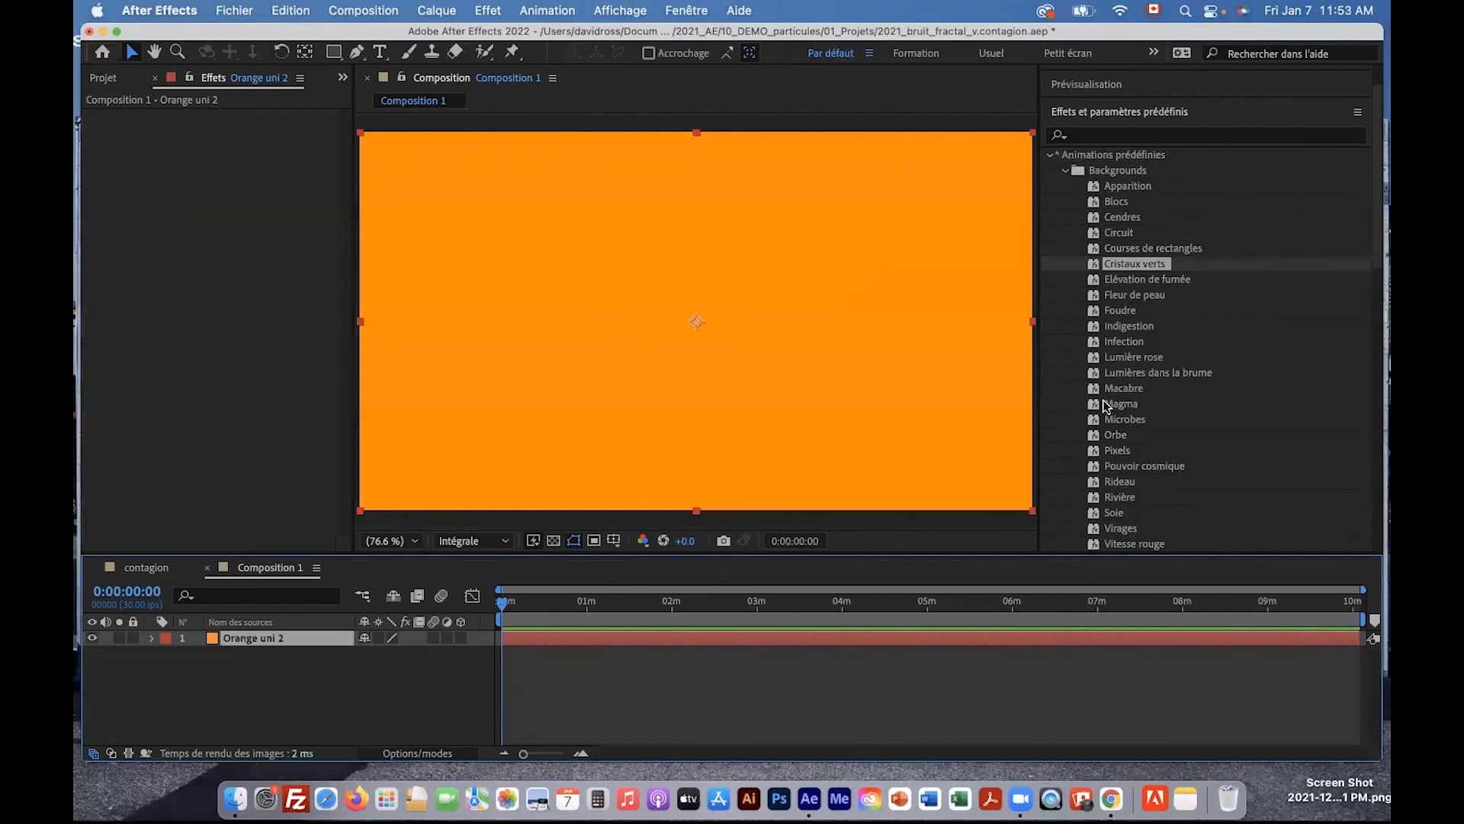
pyautogui.moveTo(1099, 391); pyautogui.dragTo(839, 351)
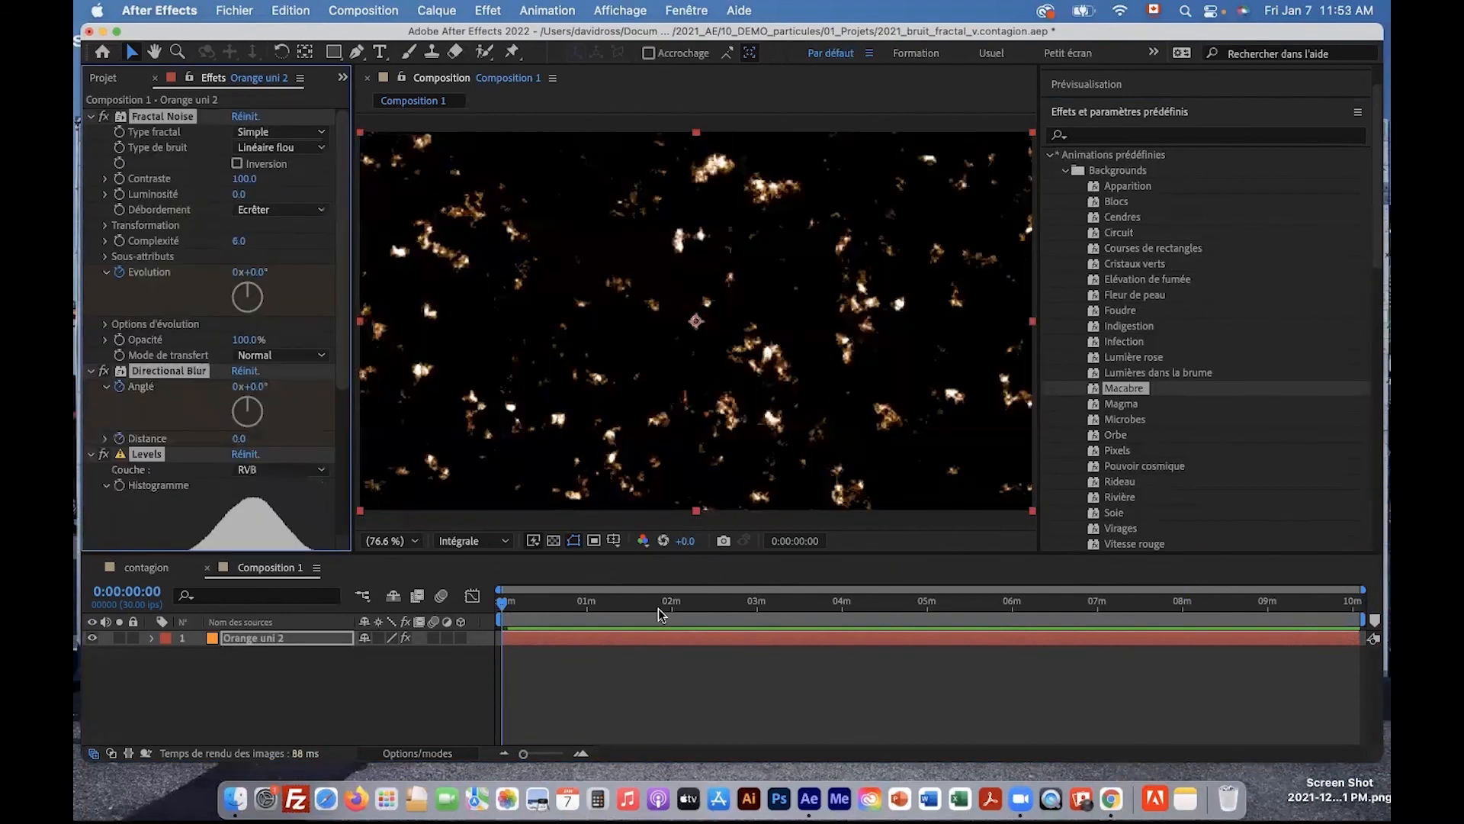
pyautogui.click(637, 608)
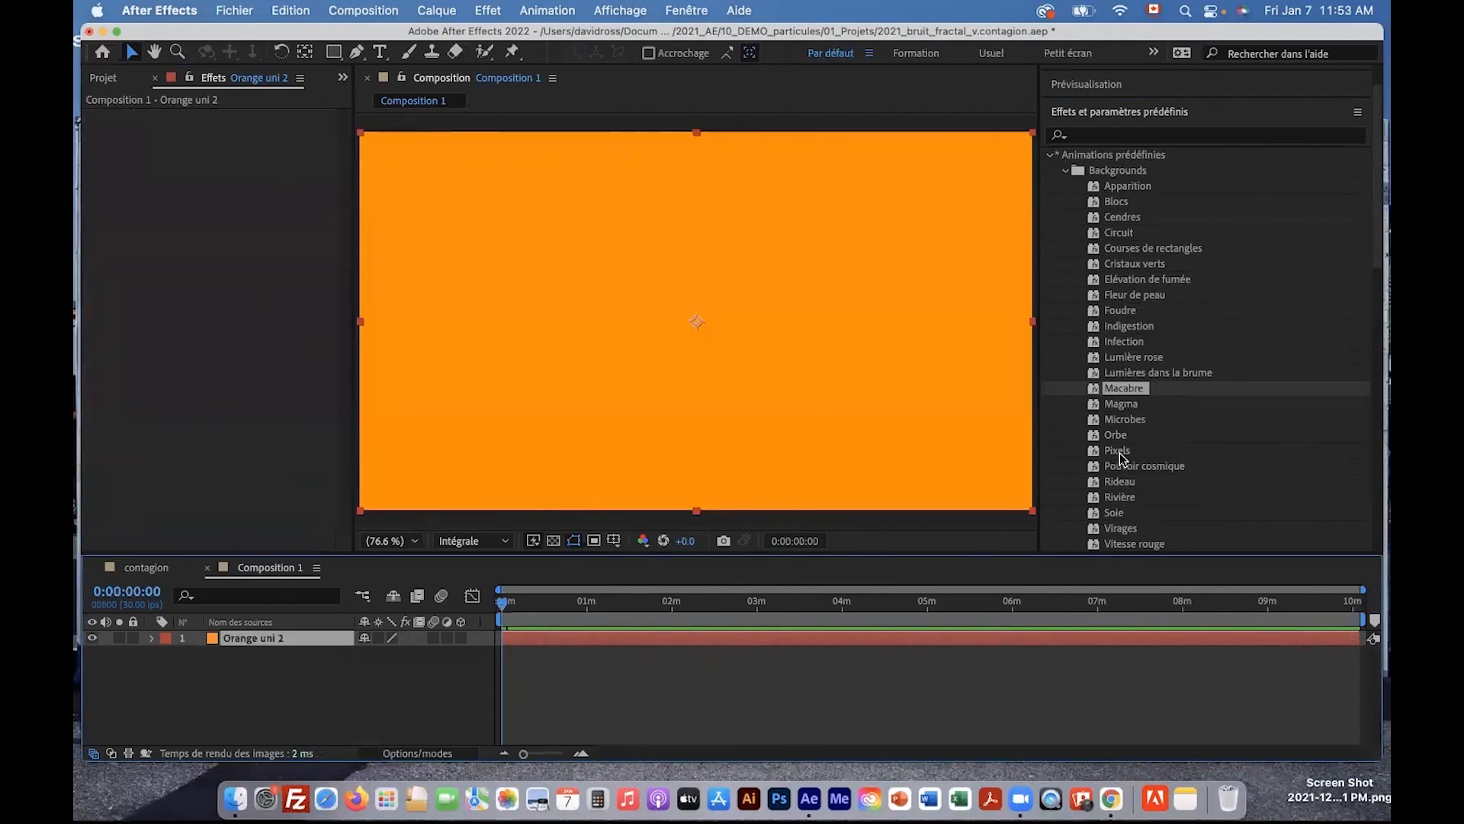
# Try the Pixels and Rivière background presets on the orange solid one at a time, undoing each
pyautogui.moveTo(1118, 450); pyautogui.dragTo(837, 406)
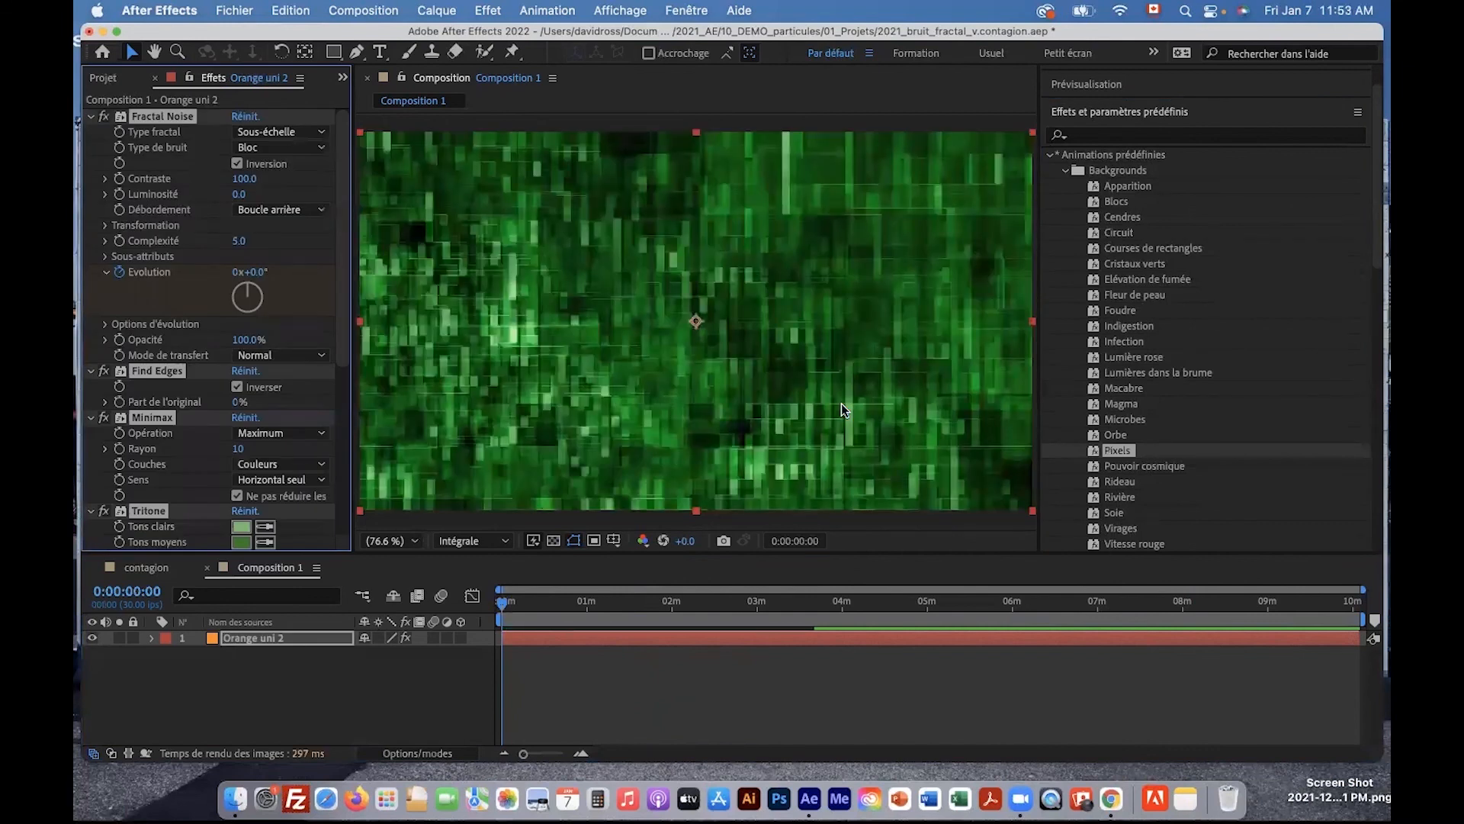
pyautogui.press('super+z')
pyautogui.scroll(-3, 1206, 529)
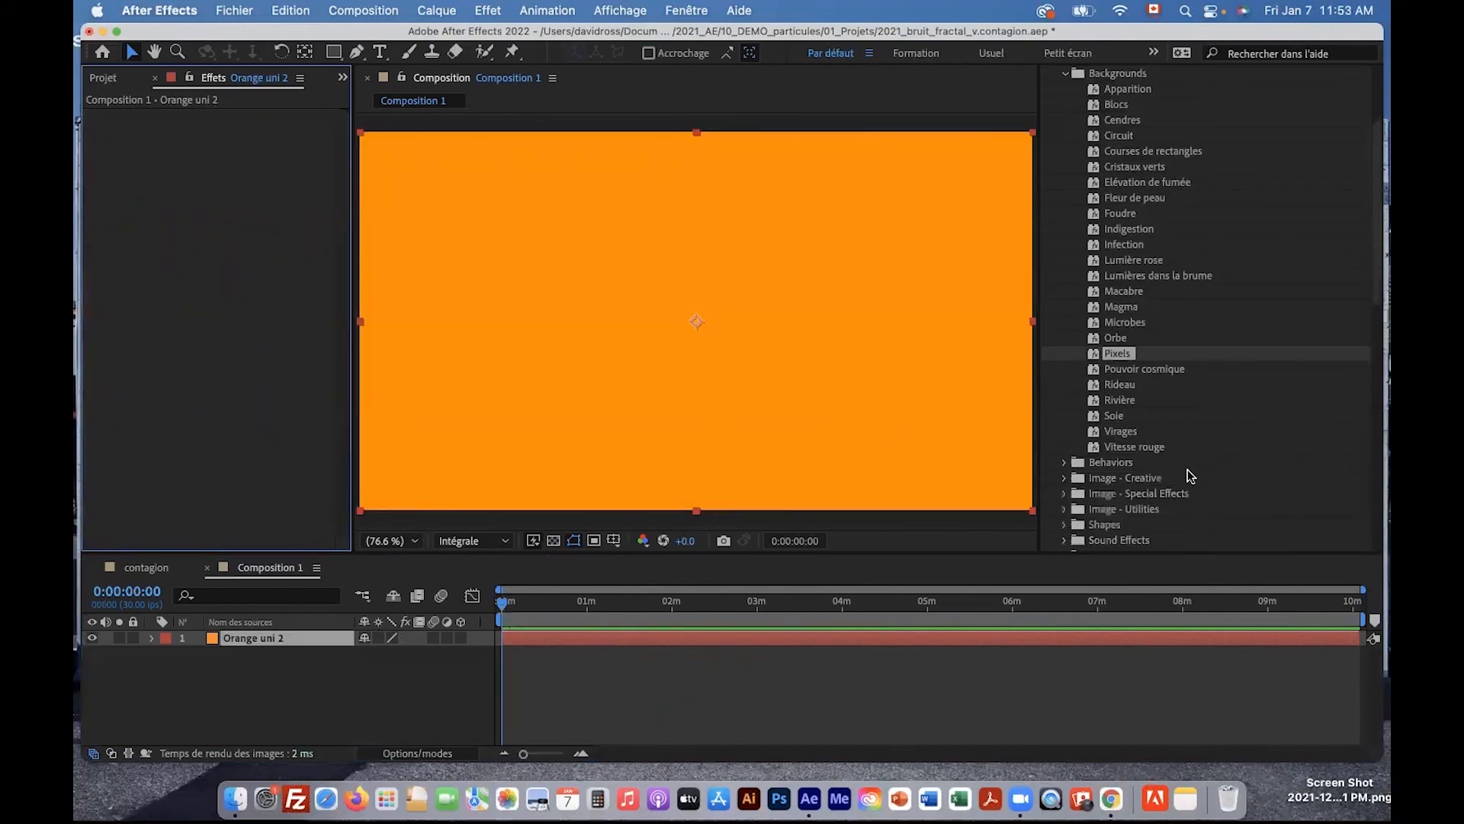
pyautogui.moveTo(1098, 400); pyautogui.dragTo(828, 411)
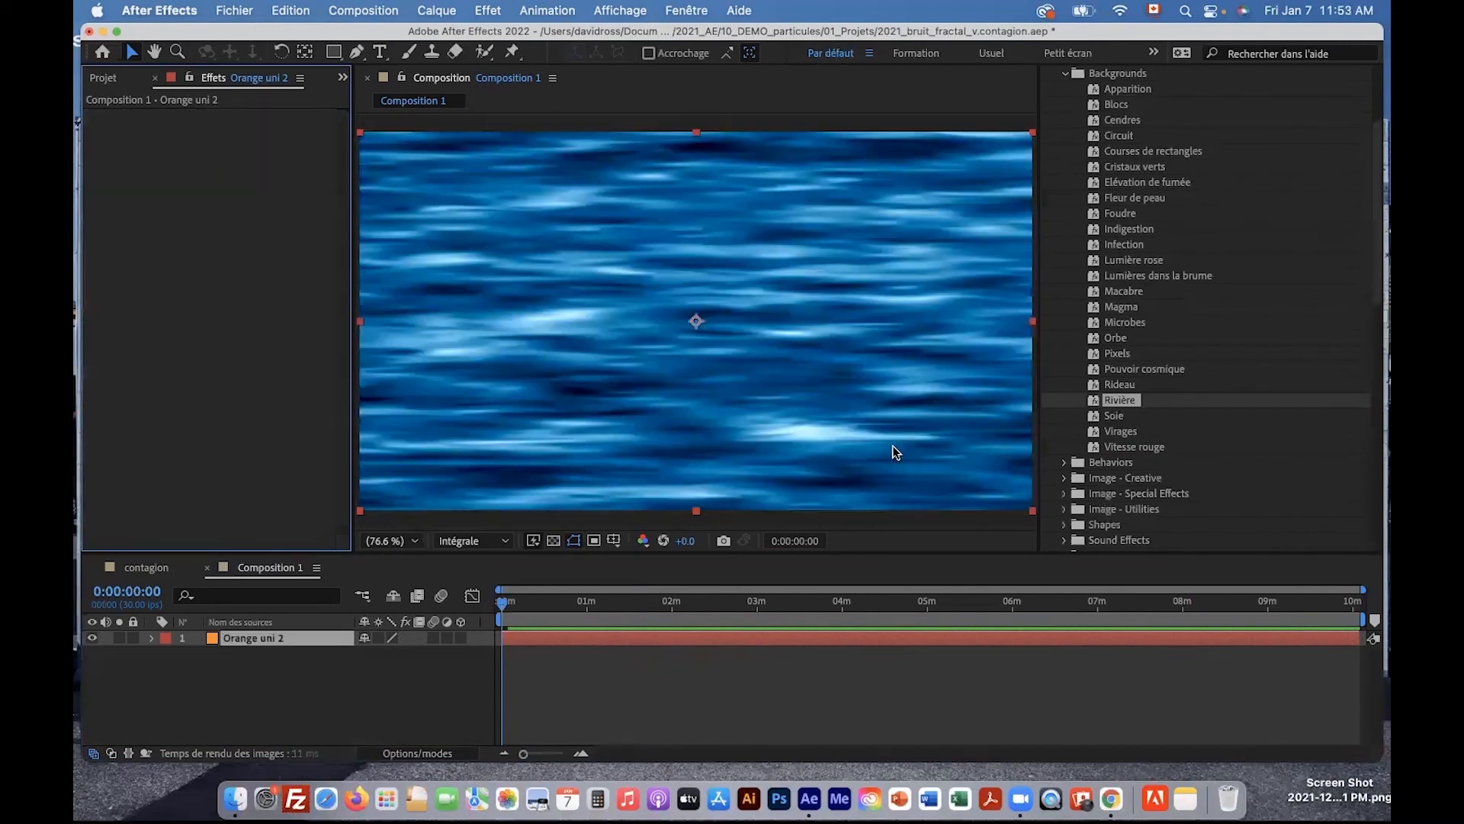
pyautogui.press('super+z')
# Apply the Virages background preset to the orange solid and scrub through its animation to 0:03:27:21
pyautogui.moveTo(1099, 431); pyautogui.dragTo(839, 402)
pyautogui.moveTo(594, 607); pyautogui.dragTo(635, 610)
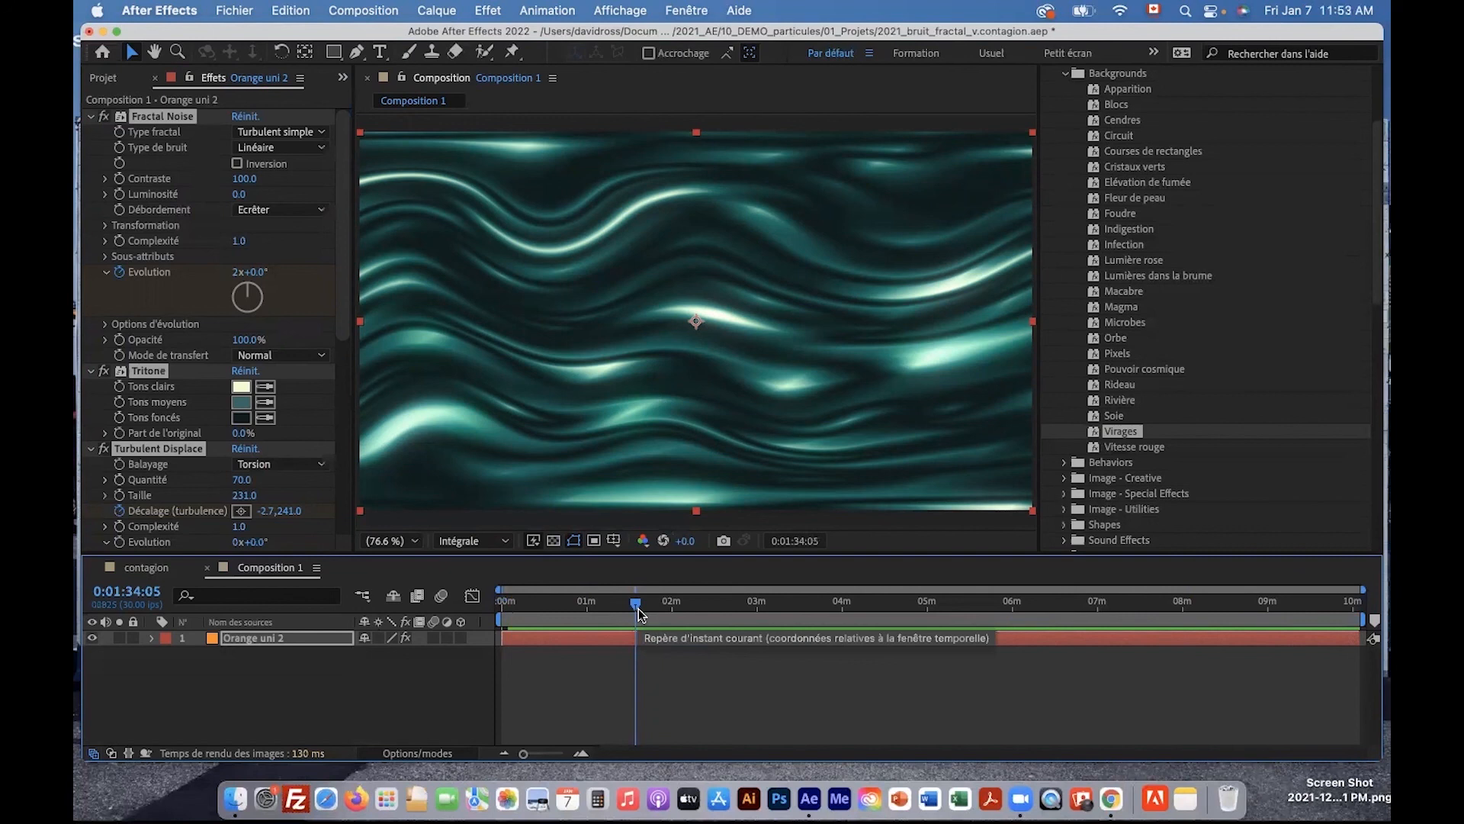
pyautogui.moveTo(637, 609); pyautogui.dragTo(800, 610)
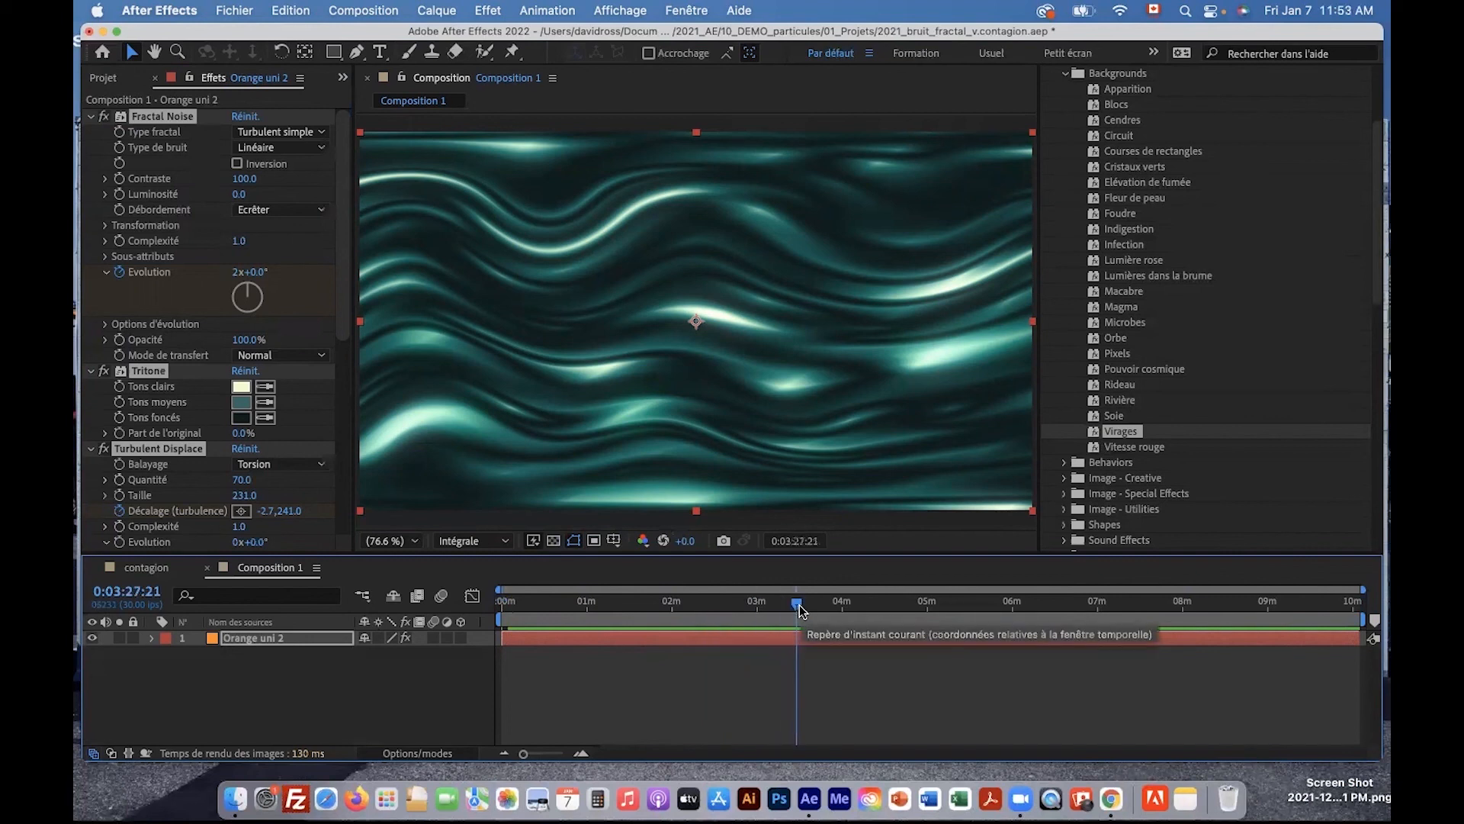